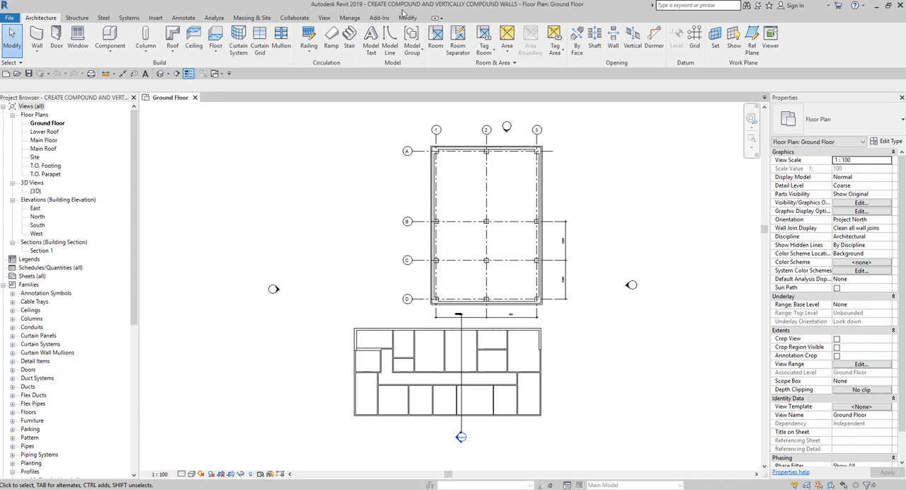
Step: Open the type properties of the long horizontal exterior wall at the lower edge of the lower building plan
key(ctrl)
scroll(457, 420, up, 3)
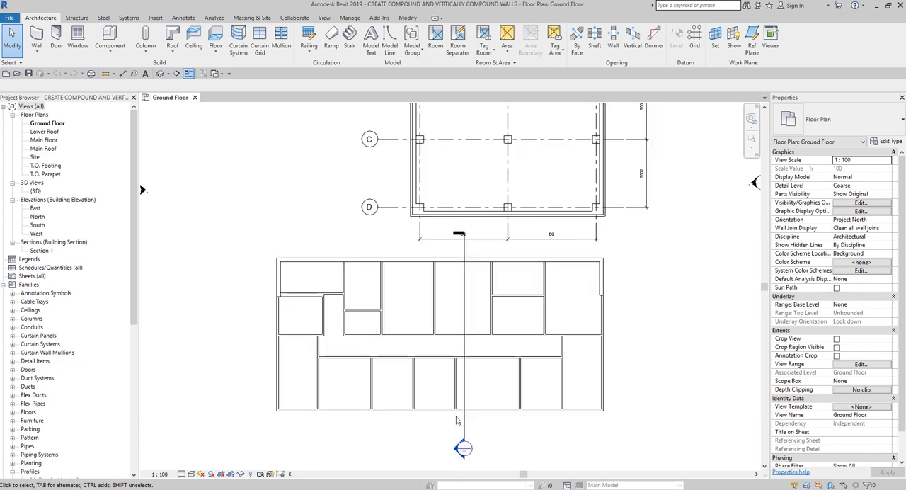
scroll(456, 420, up, 1)
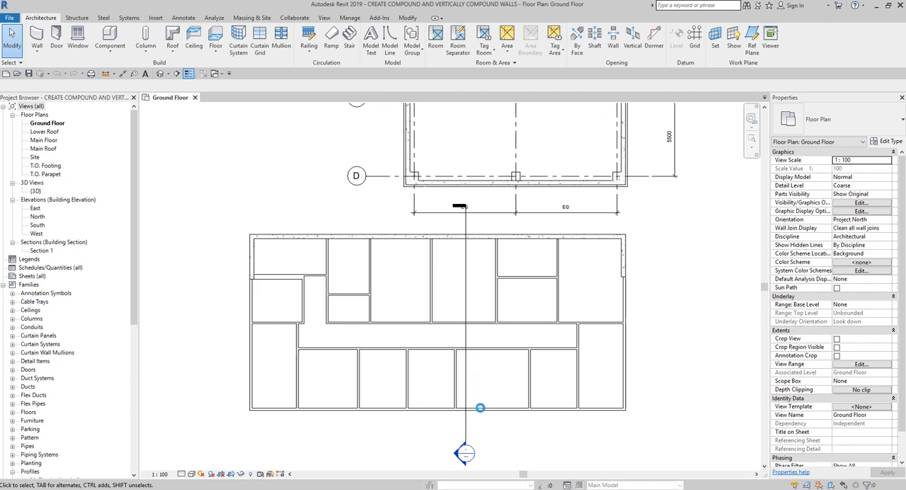
middle_drag(480, 408, 481, 364)
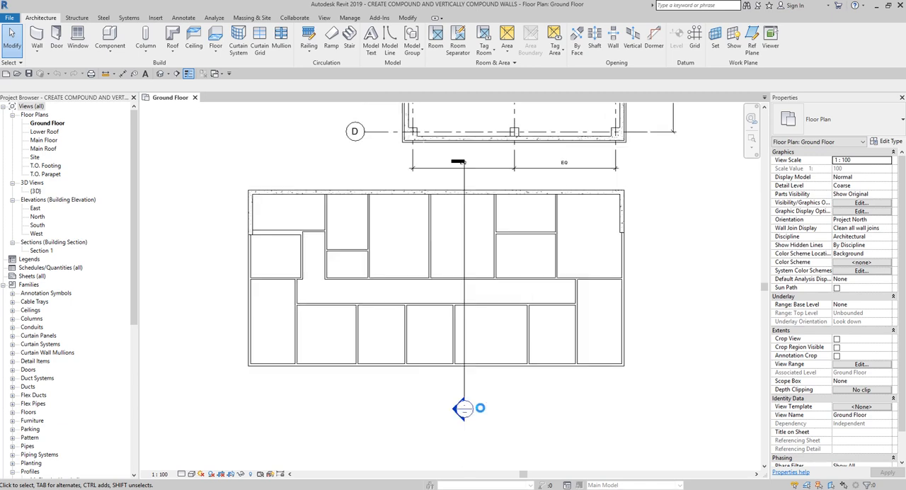
click(481, 365)
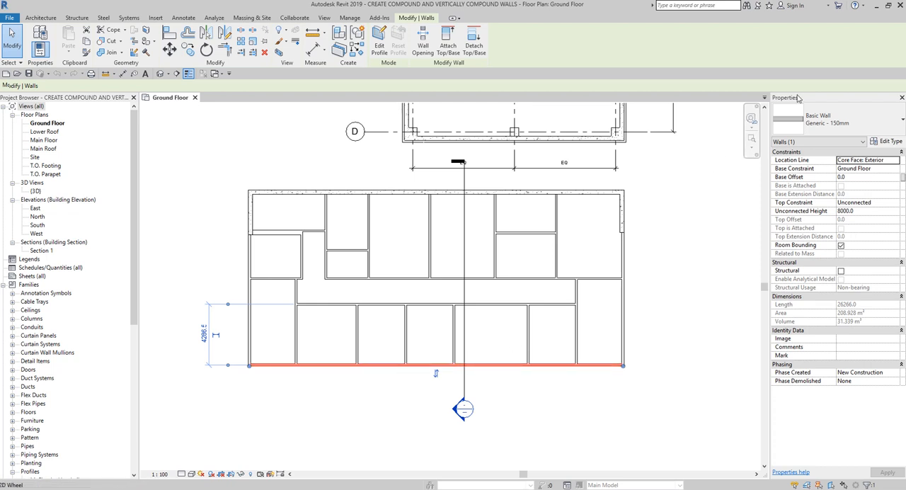
click(890, 141)
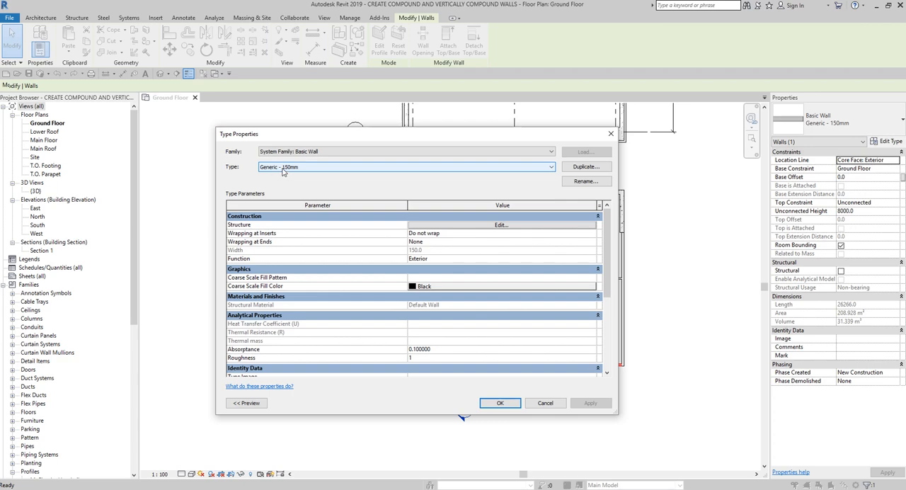
Step: Duplicate the Generic - 150mm wall type under the name Exterior - Siding
click(592, 169)
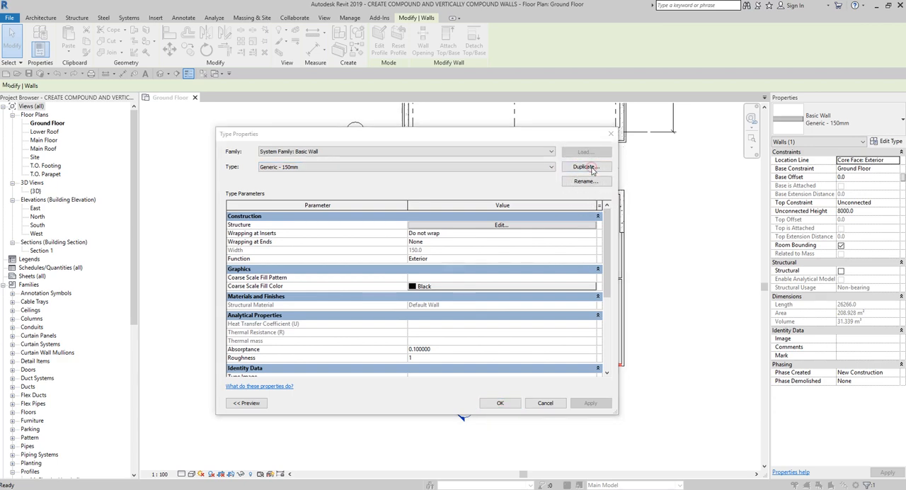
click(586, 167)
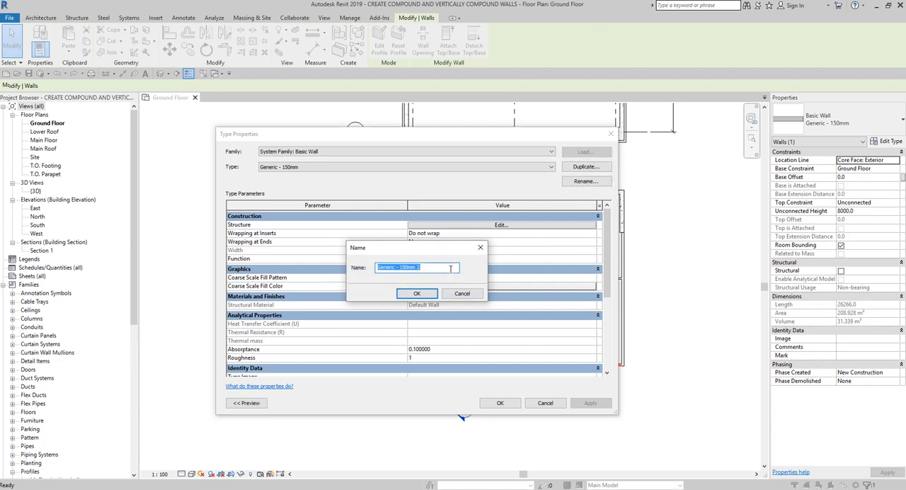
text(Exterior - Siding)
click(433, 268)
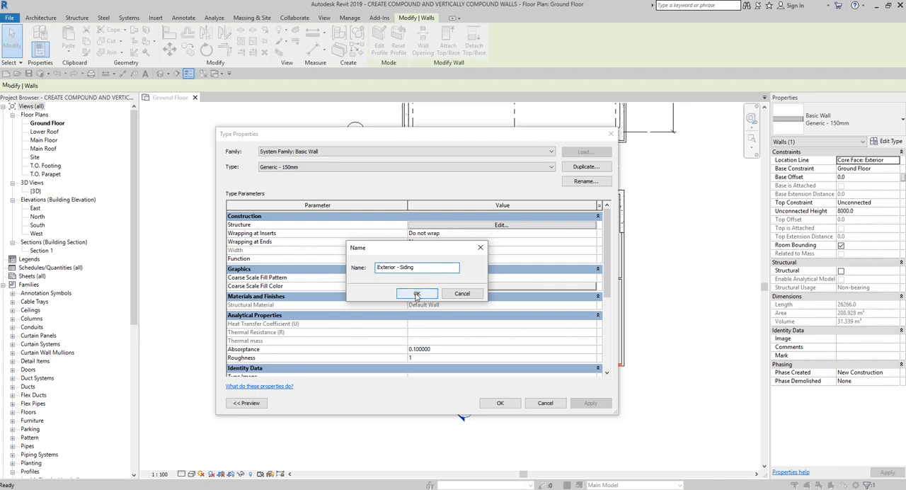
click(417, 294)
click(415, 294)
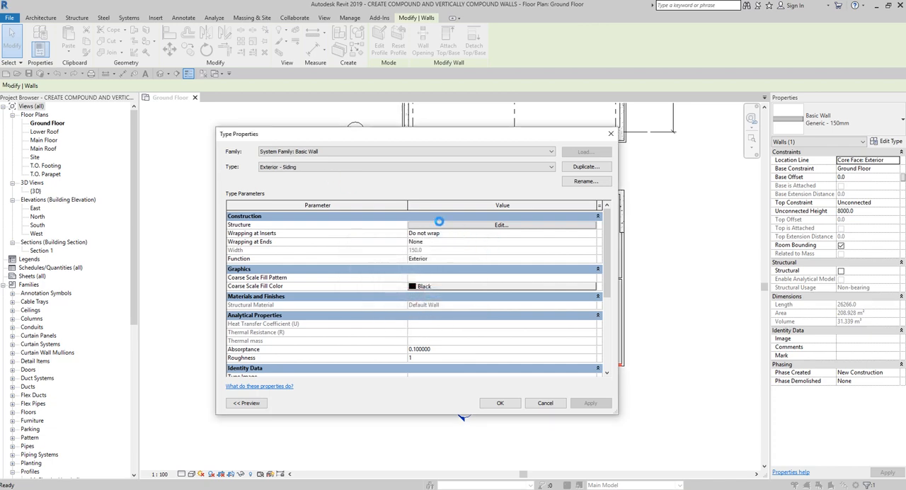
Step: Open the structure of the Exterior - Siding type for editing and reposition the Edit Assembly dialog clear of the layout
click(288, 176)
click(288, 176)
click(470, 228)
click(470, 228)
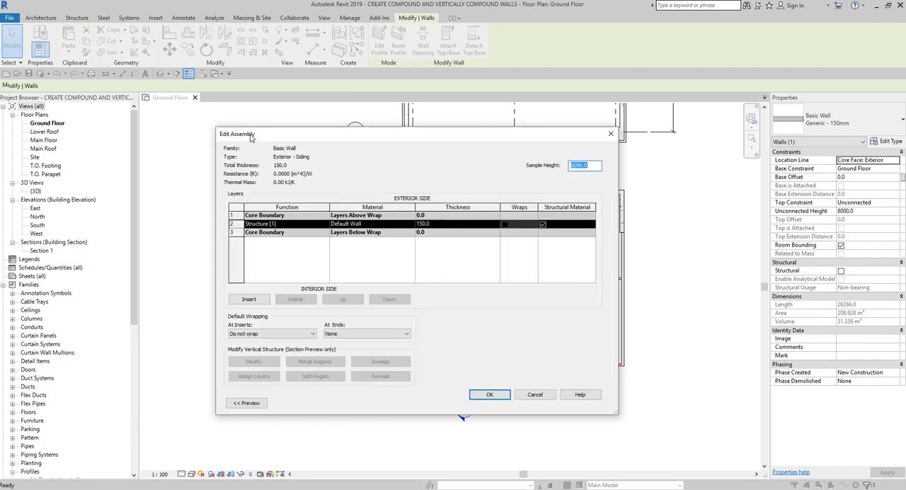
key(ctrl)
key(ctrl)
drag(321, 135, 320, 102)
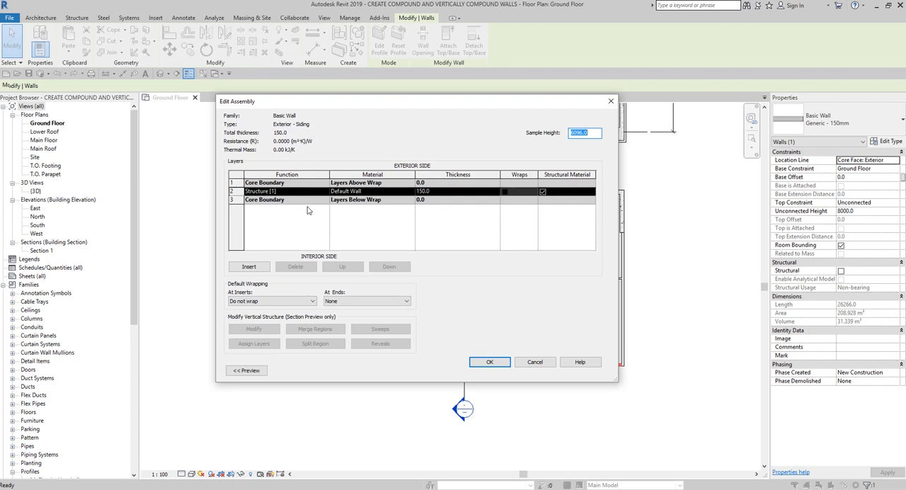
drag(363, 106, 490, 86)
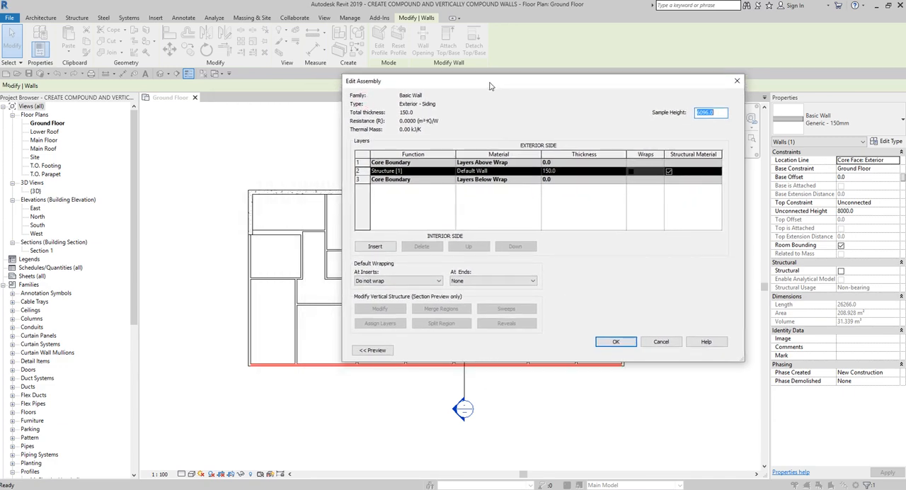
Step: Show the wall assembly preview and set it to the Section: Modify type attributes view
click(375, 351)
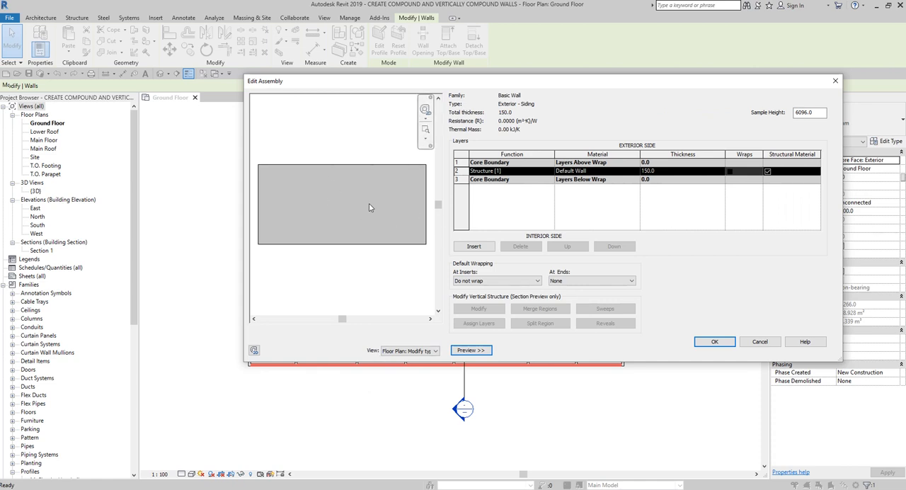
click(393, 352)
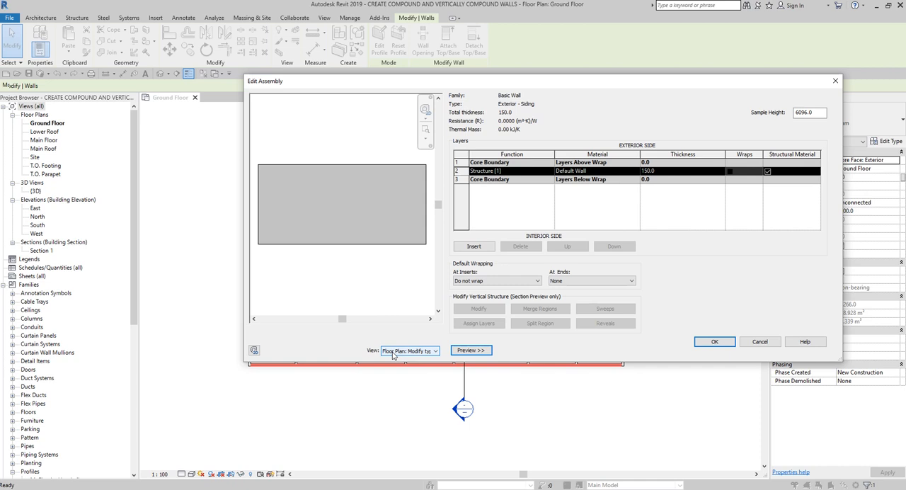
click(393, 352)
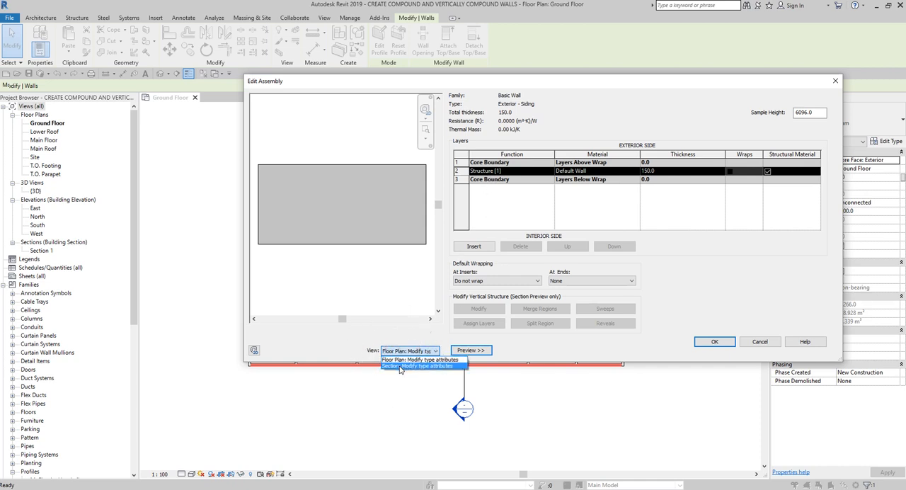
click(400, 368)
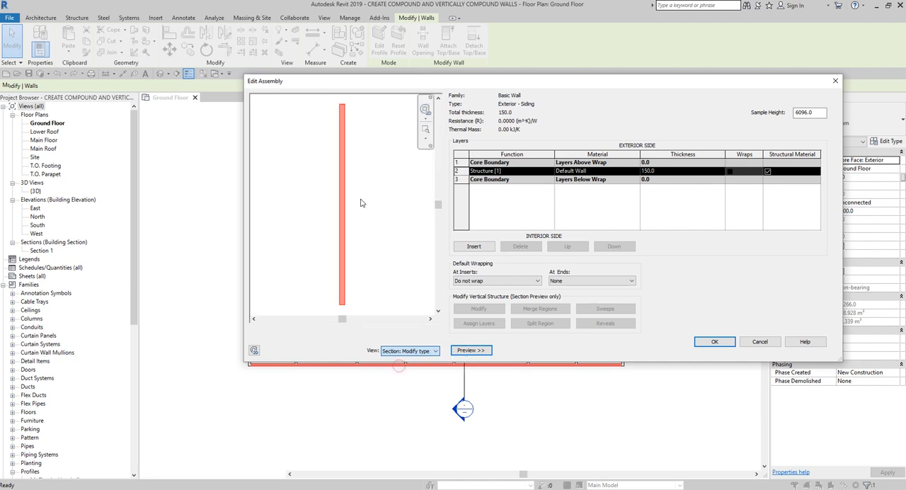
click(374, 152)
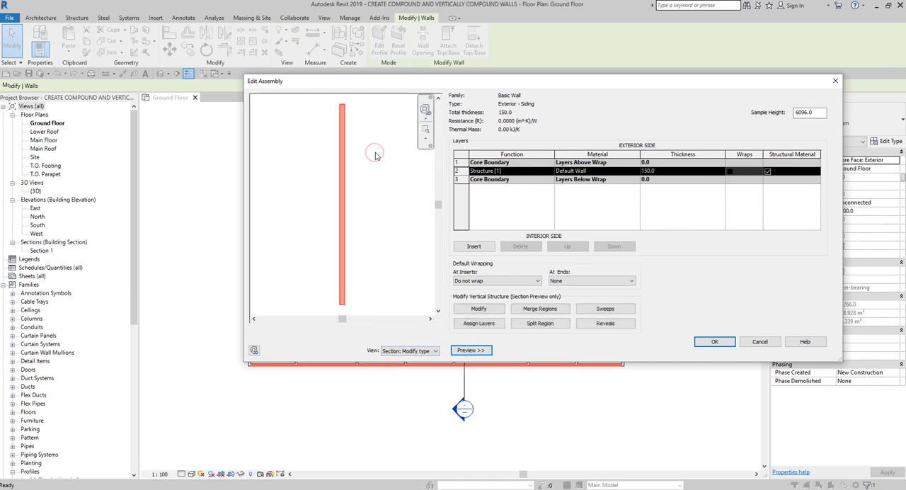
Step: Switch the assembly preview to the floor plan view and back to the section view
click(404, 352)
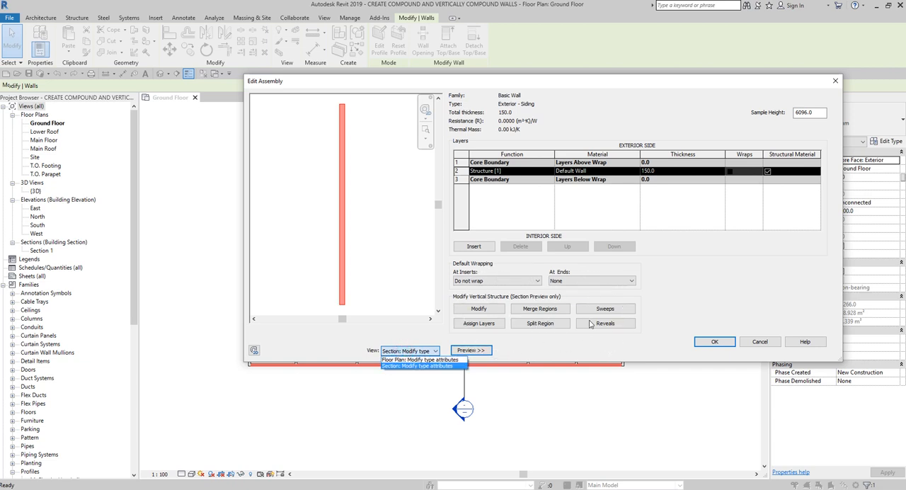
click(402, 361)
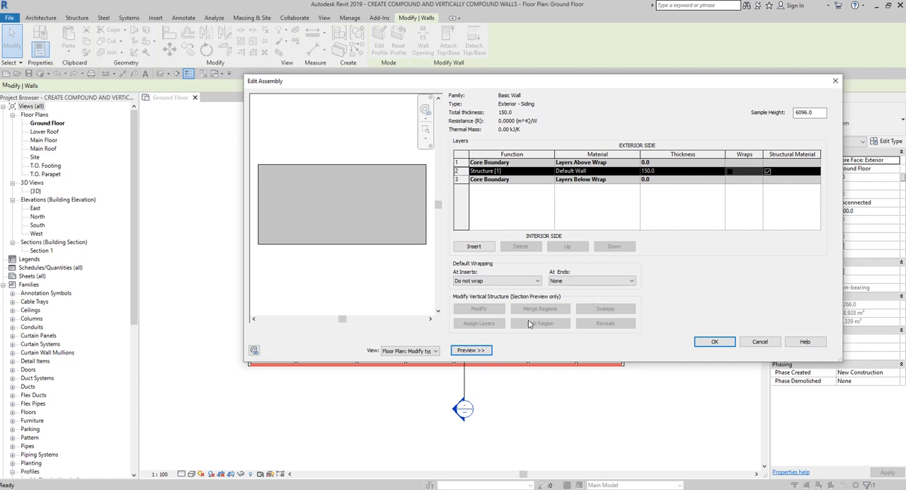
key(ctrl)
key(ctrl)
key(ctrl)
key(ctrl)
click(432, 351)
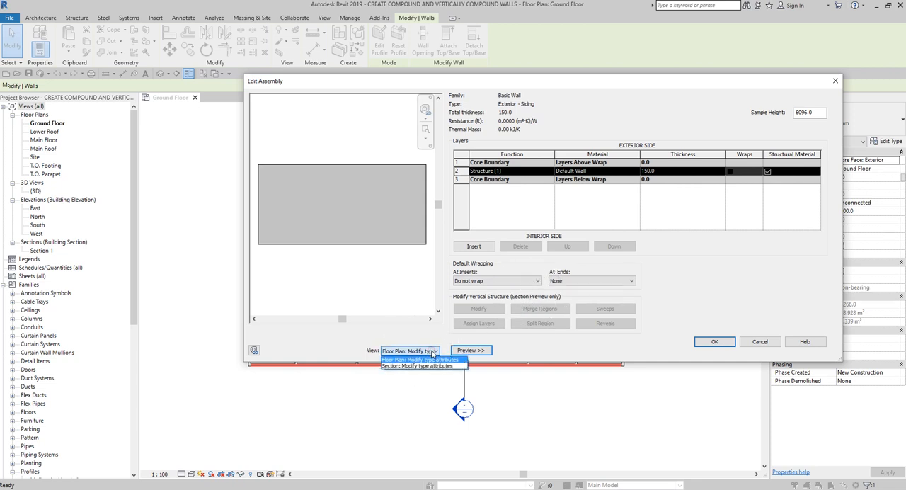
click(425, 365)
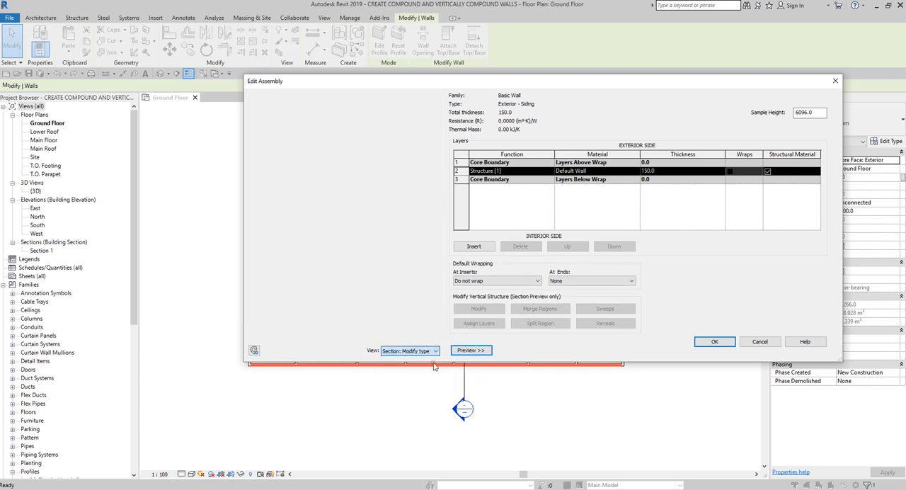
key(ctrl)
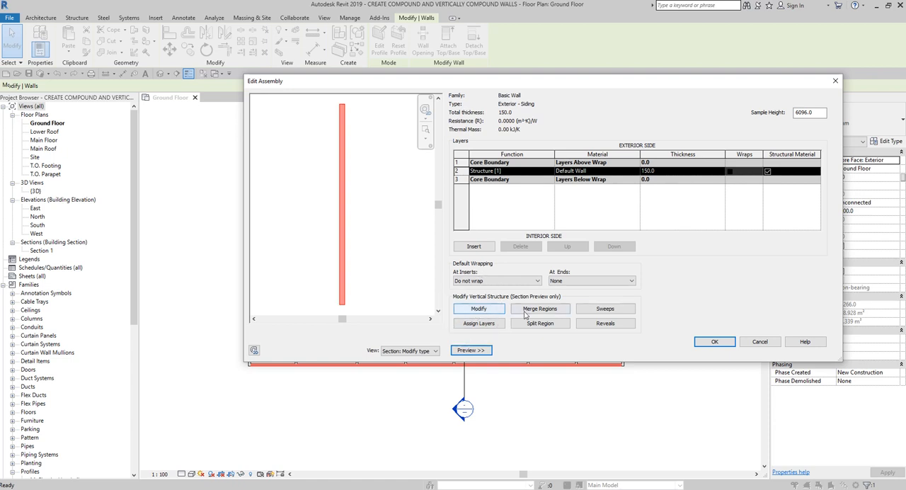
key(ctrl)
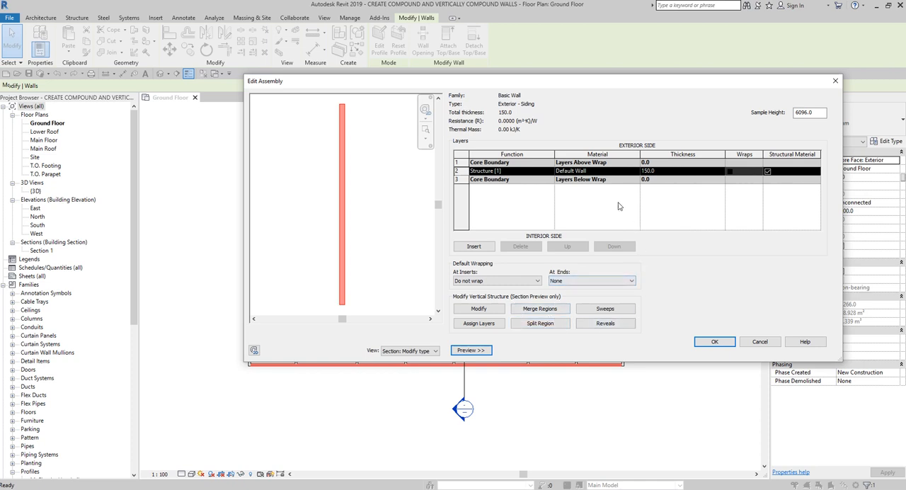
Step: Open the Material Browser for the structure layer's material
click(618, 173)
click(618, 174)
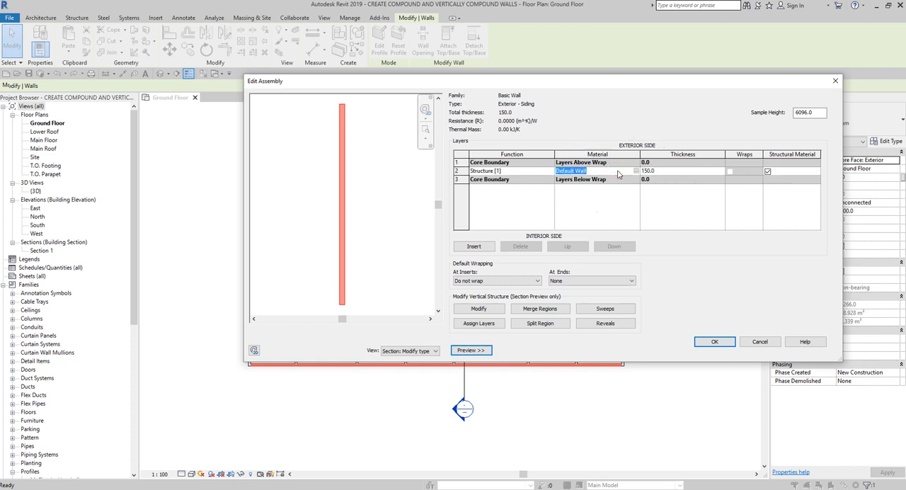
click(618, 173)
key(ctrl)
key(ctrl)
key(ctrl)
click(637, 172)
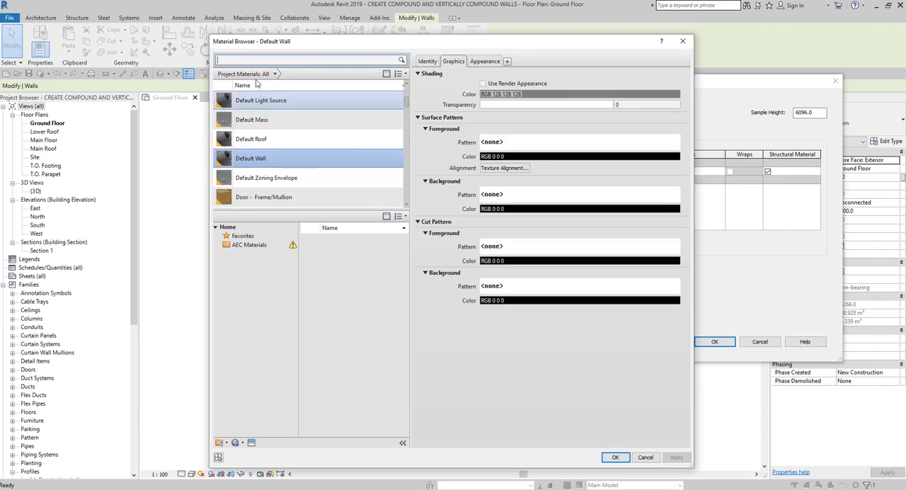
Step: Search the project materials for "wood" and assign Wood - Stud Layer to the structure layer
click(248, 61)
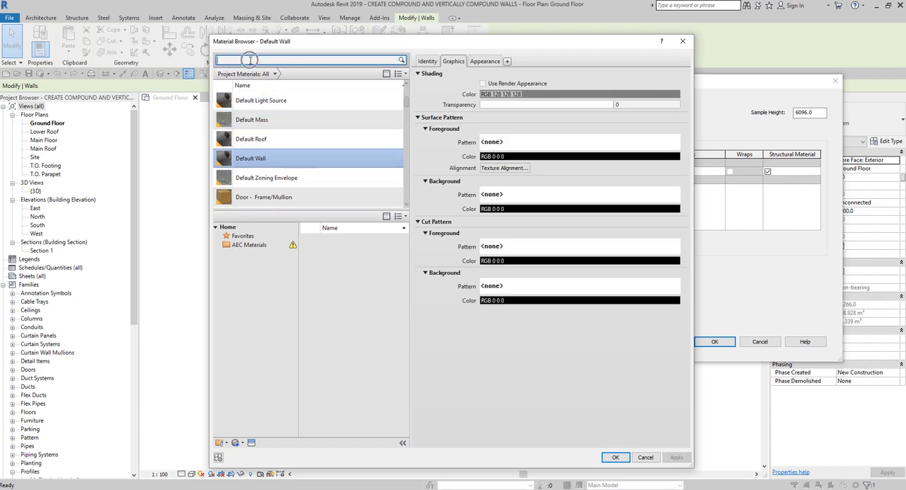
text(wo)
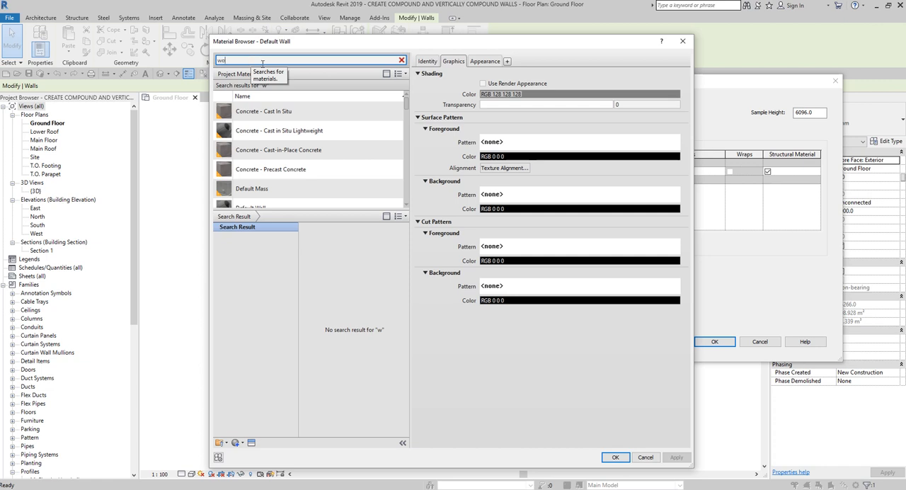
text(od)
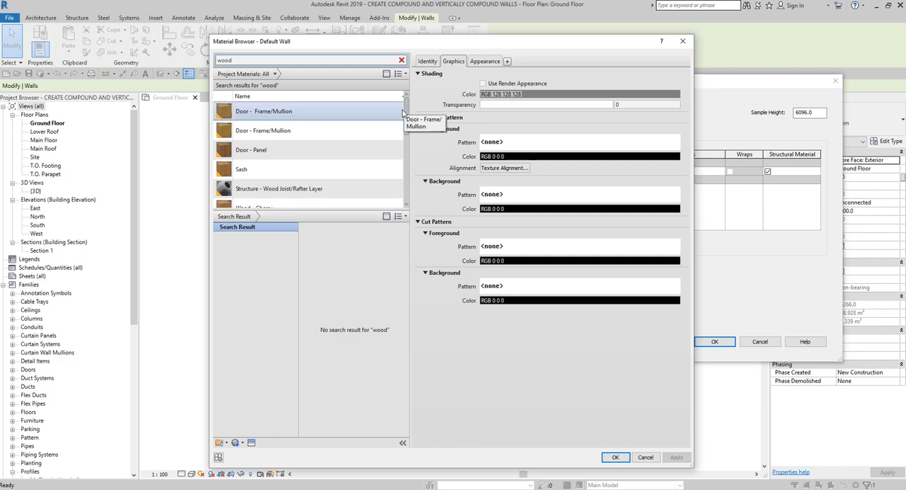
drag(405, 115, 412, 180)
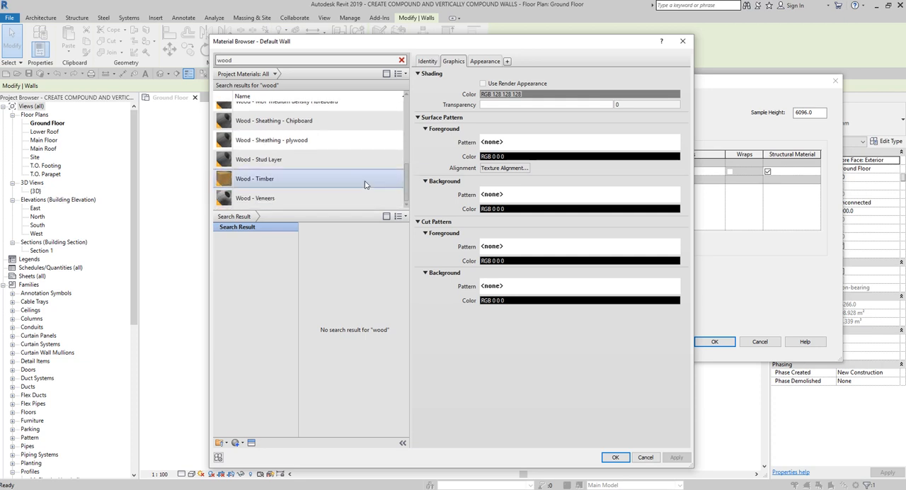
click(283, 160)
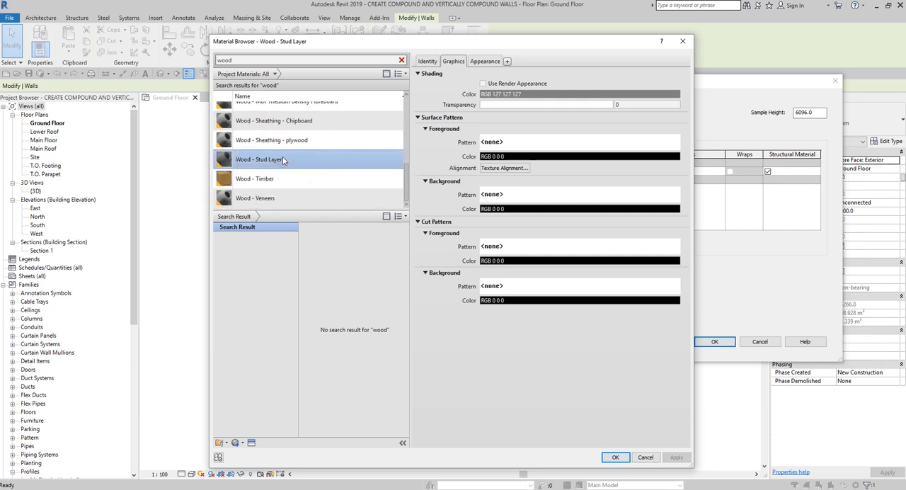
click(615, 458)
scroll(269, 181, up, 1)
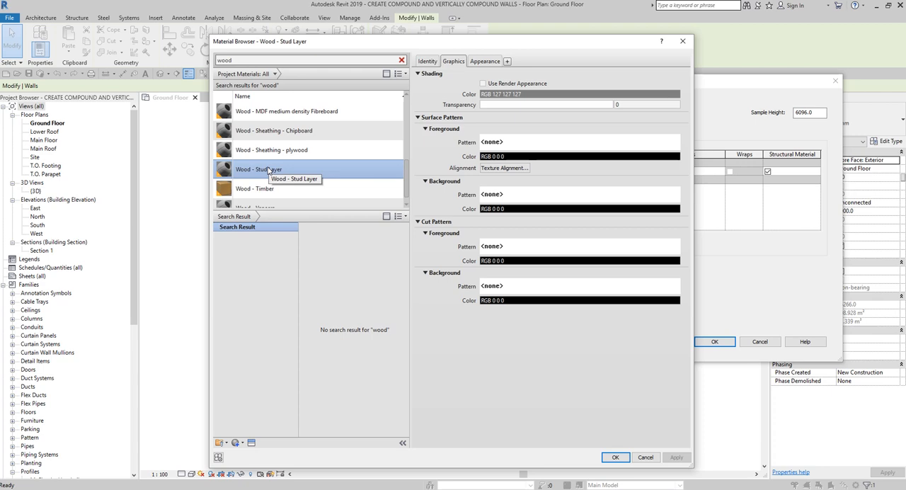
scroll(269, 172, down, 1)
click(615, 457)
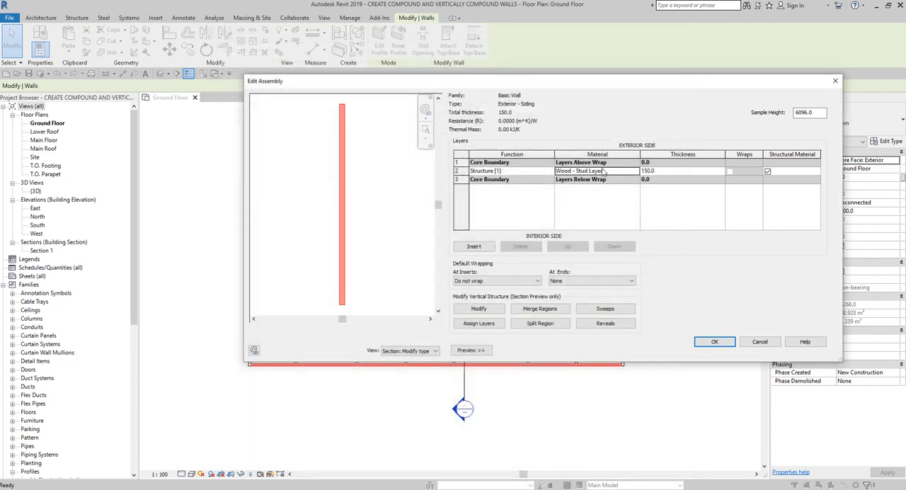
Step: Set the thickness of the Wood - Stud Layer structure layer to 140 mm
click(603, 171)
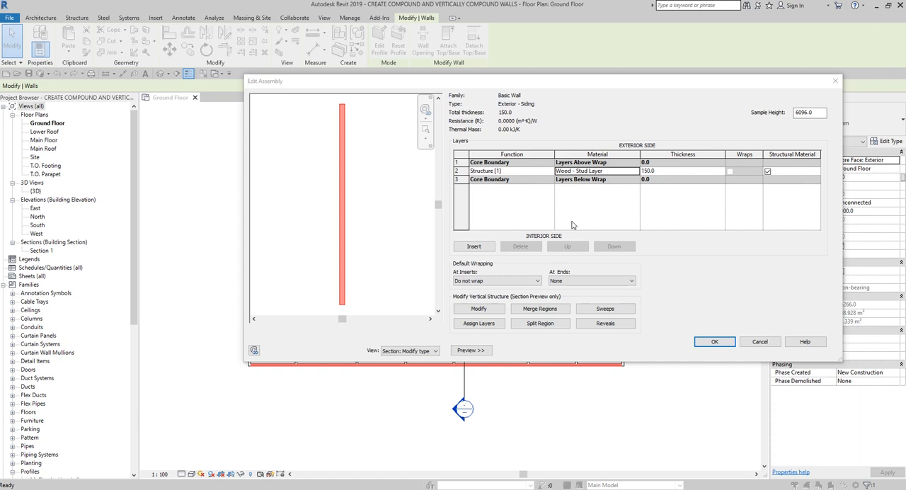
click(535, 173)
click(674, 173)
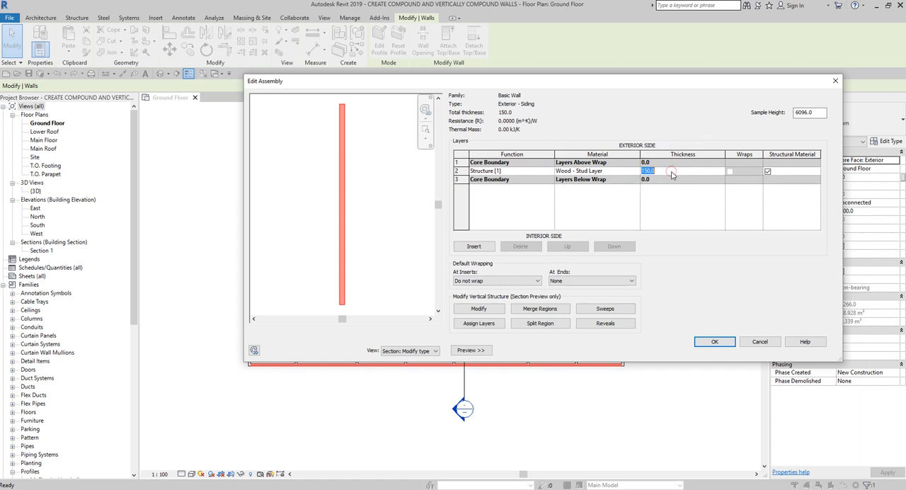
click(672, 175)
text(14)
click(672, 170)
Step: Insert a new layer on the exterior side of the core boundary, above Layers Above Wrap
click(459, 162)
key(ctrl)
key(ctrl)
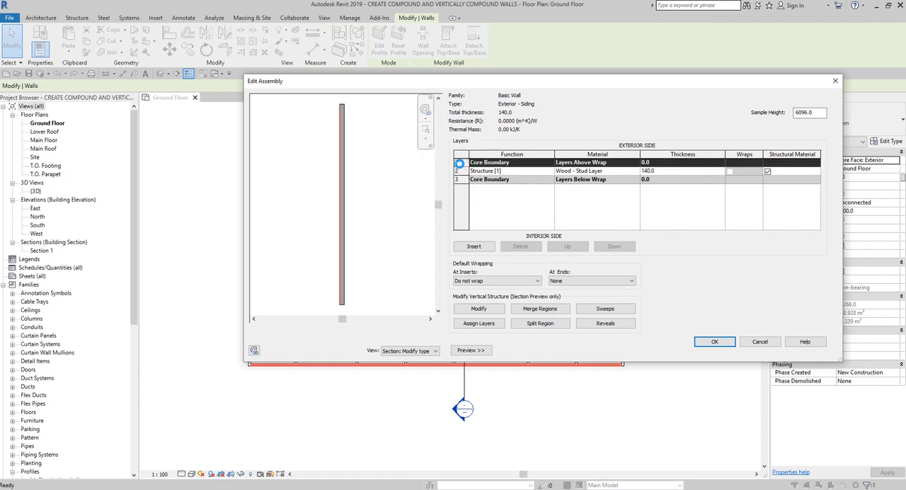
key(ctrl)
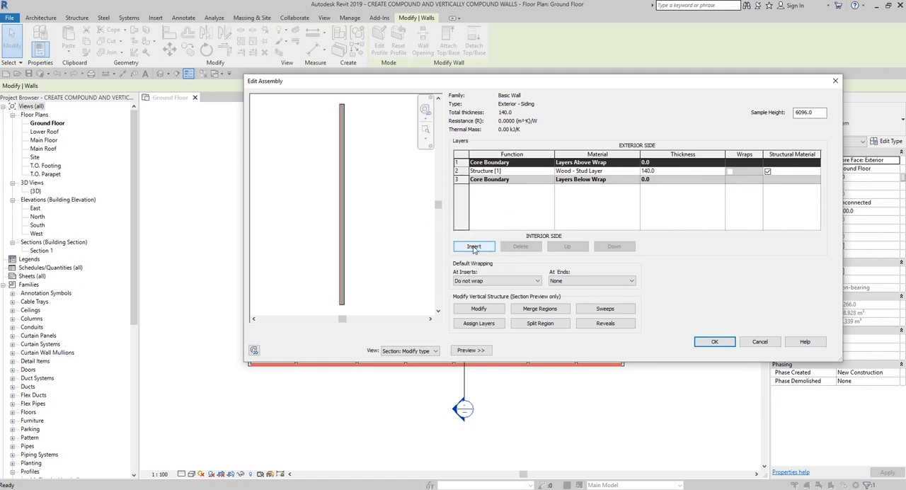
key(ctrl)
click(474, 246)
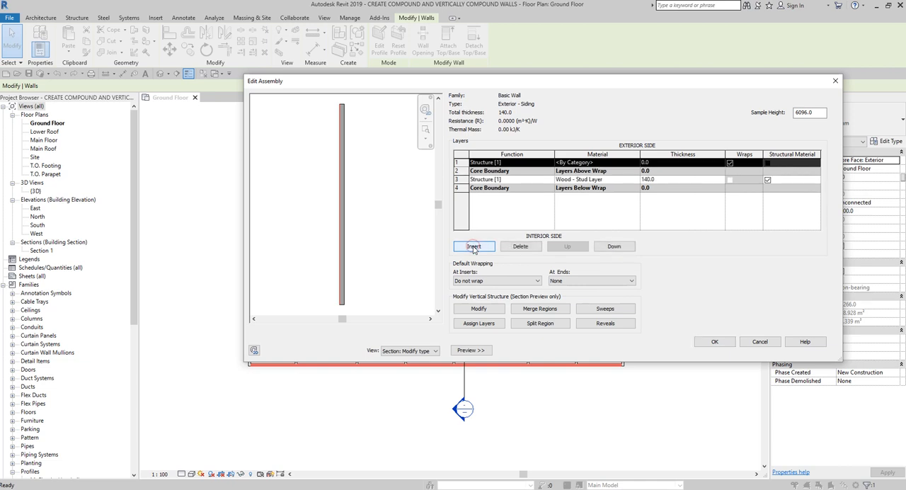
key(ctrl)
key(ctrl)
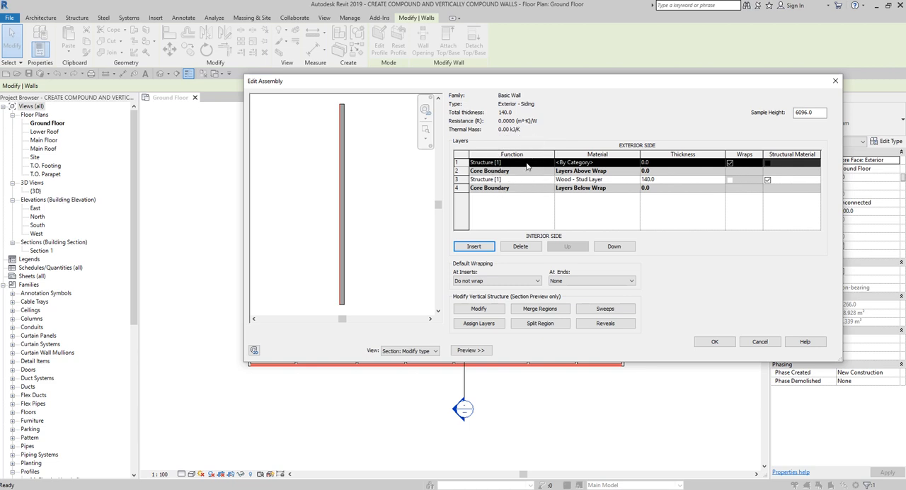
key(ctrl)
scroll(340, 286, up, 3)
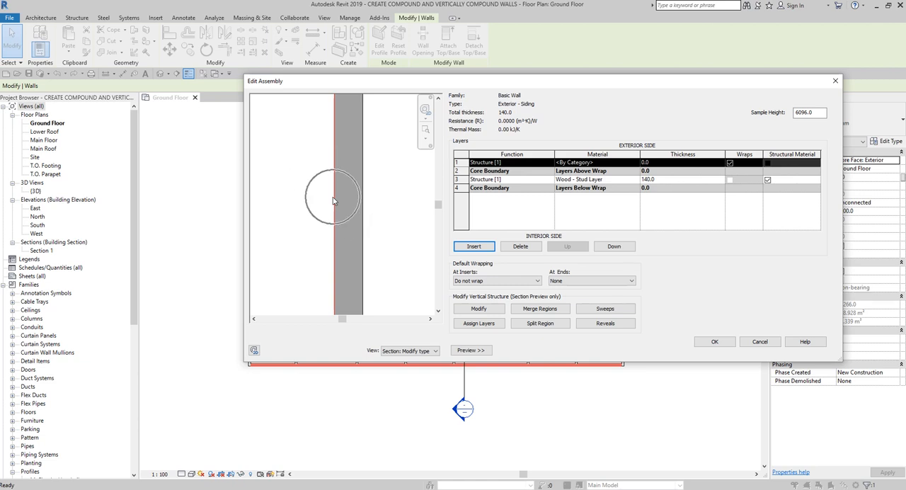
Step: Set the function of the new outermost layer to Substrate [2]
click(530, 163)
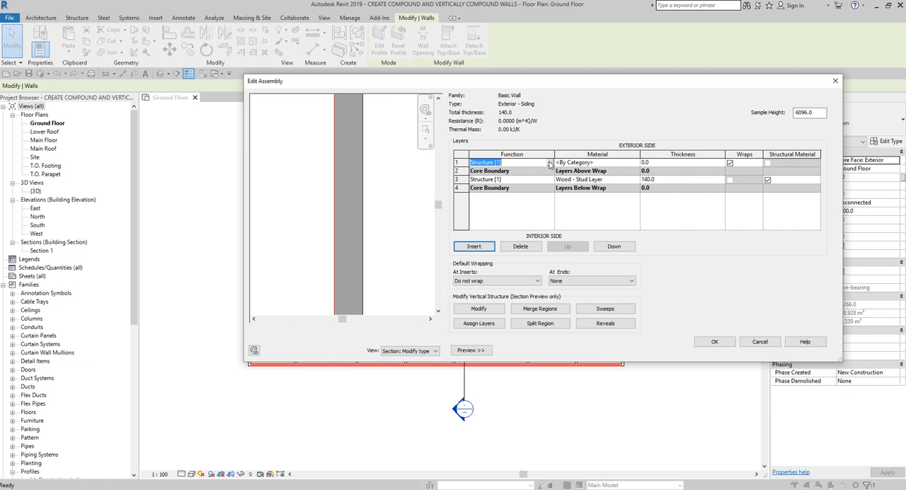
click(552, 163)
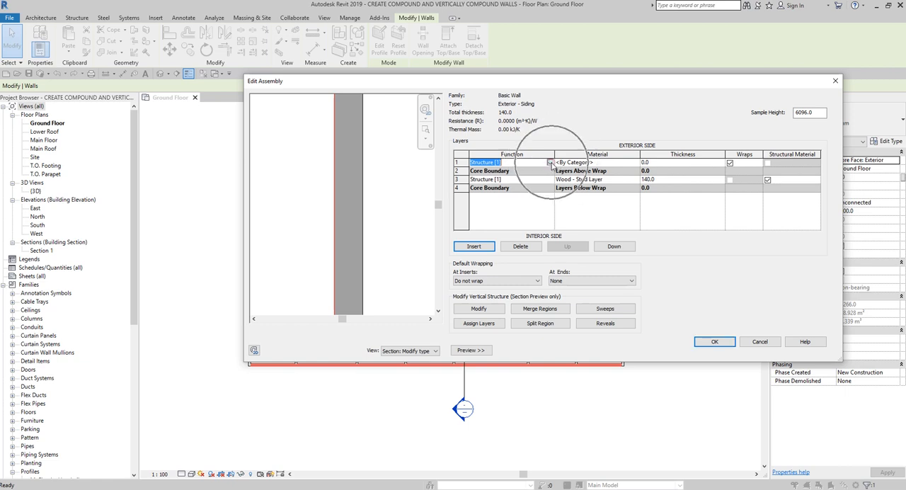
click(551, 163)
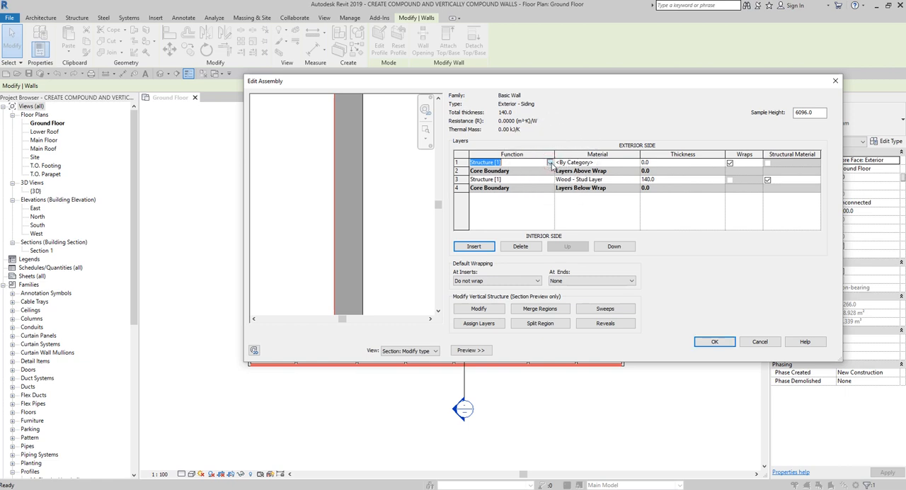
click(551, 164)
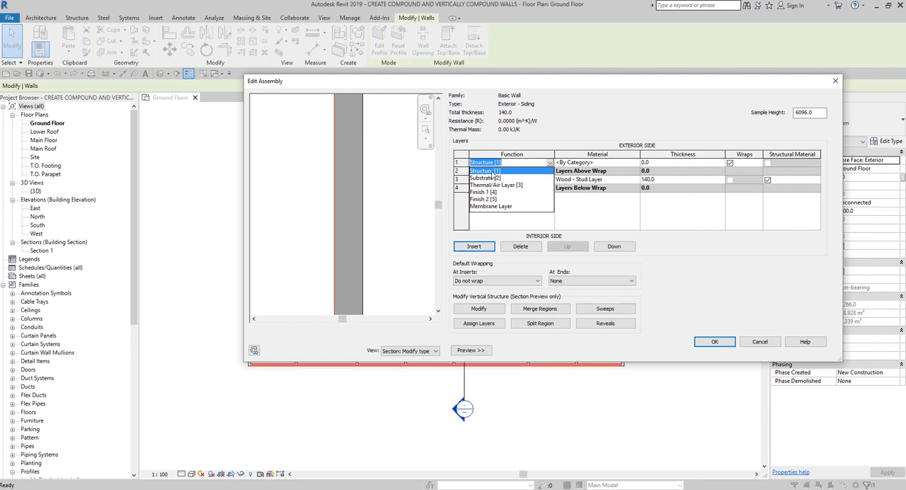
click(490, 177)
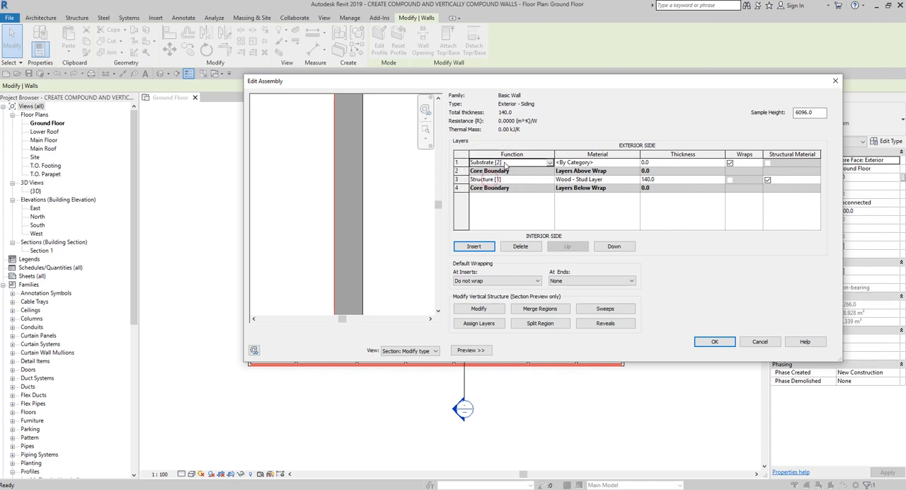
Step: Assign the Wood - Sheathing - plywood material to the Substrate [2] layer
click(504, 163)
key(Tab)
click(635, 164)
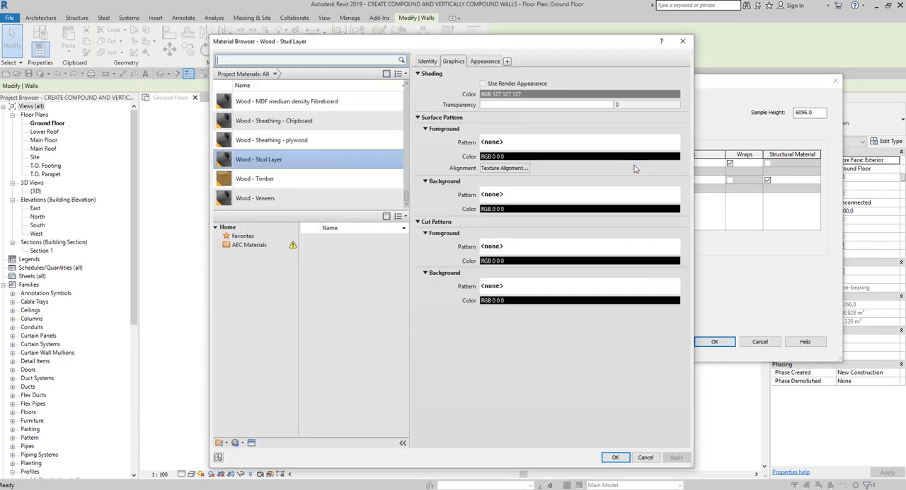
scroll(300, 103, up, 1)
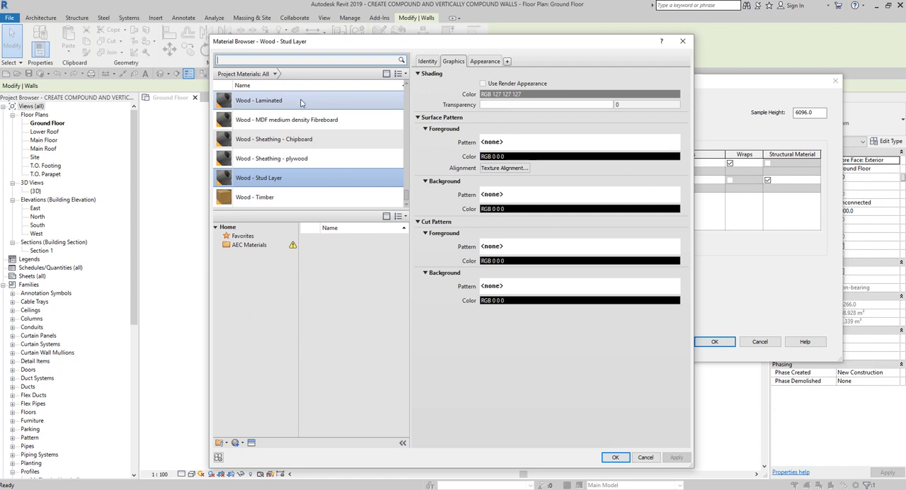
click(283, 164)
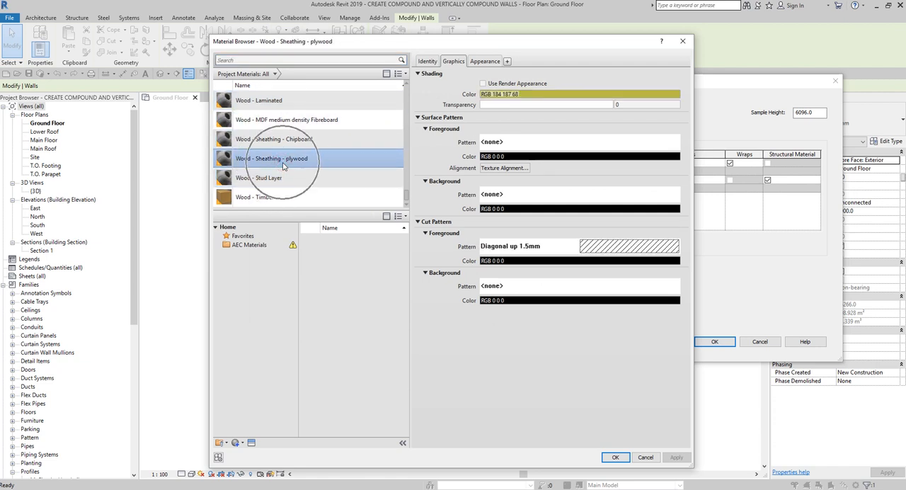
click(276, 160)
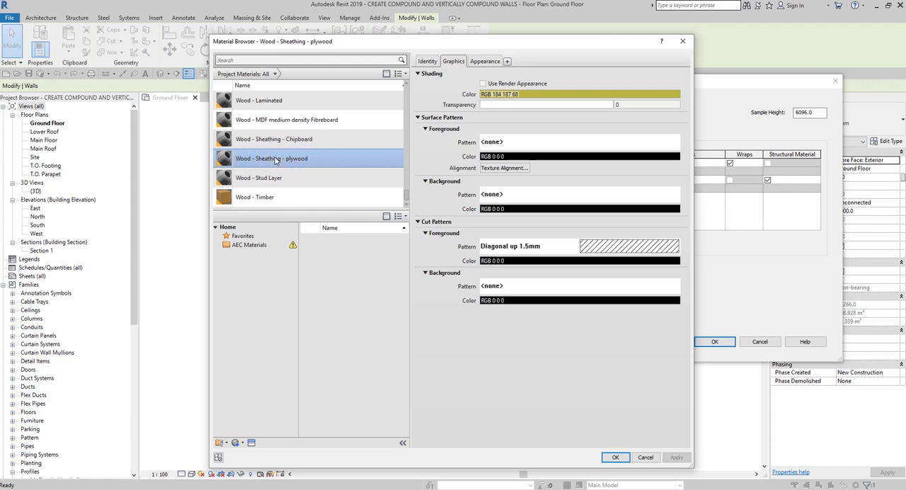
click(276, 160)
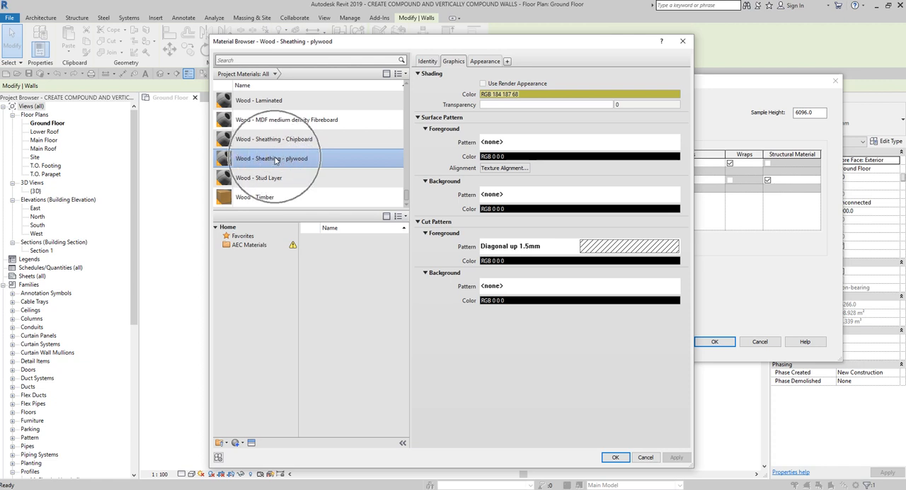
click(276, 160)
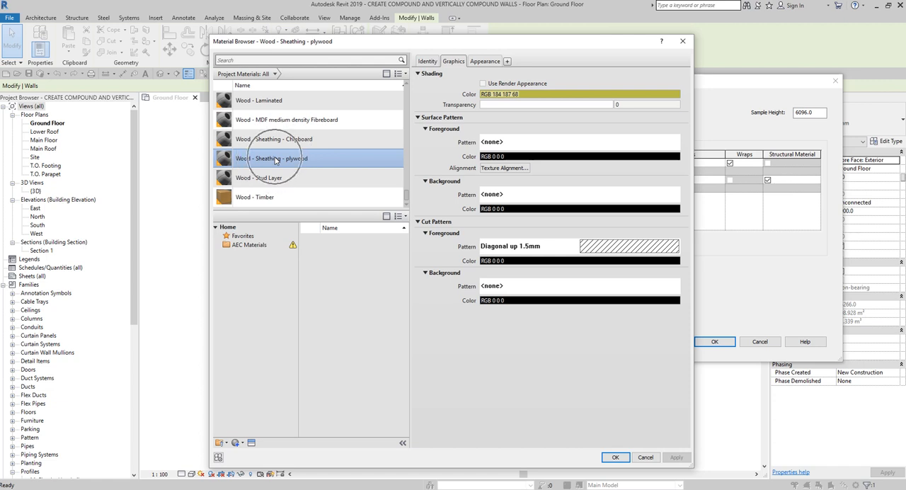
click(276, 160)
click(276, 160)
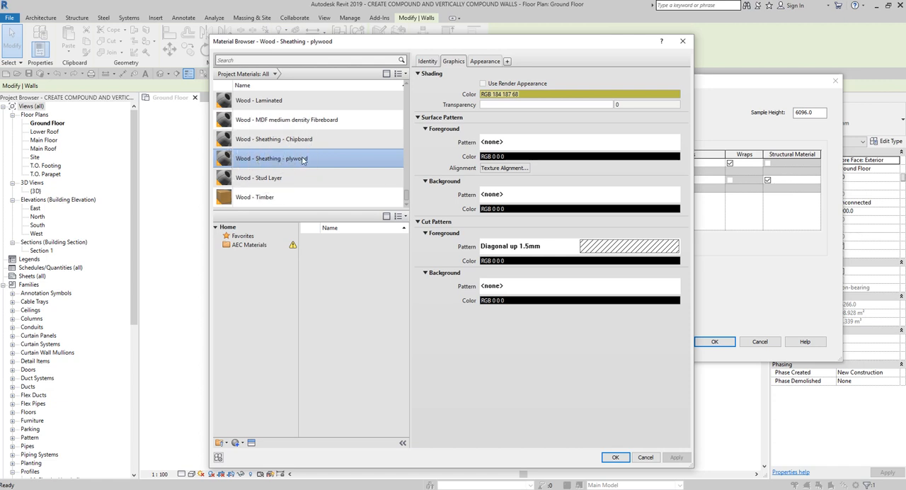
scroll(319, 181, down, 1)
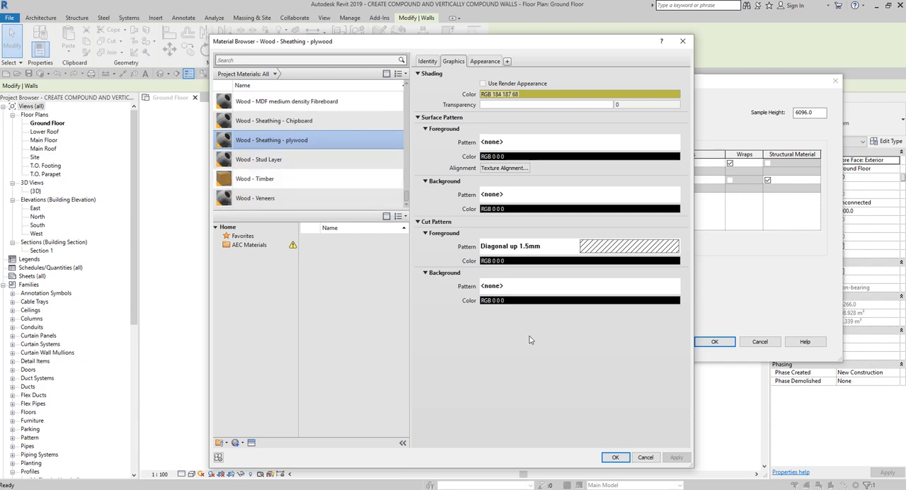
click(615, 458)
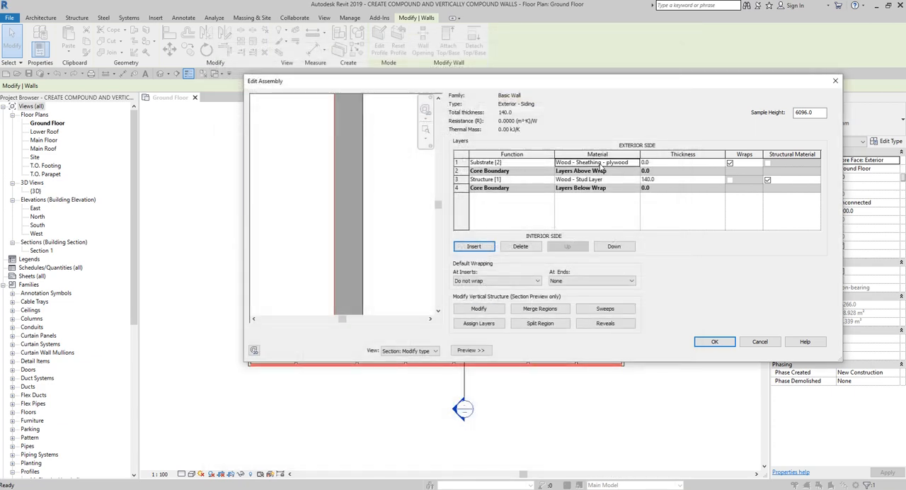
Step: Set the plywood substrate layer's thickness to 20 mm and highlight that layer in the section preview
click(660, 163)
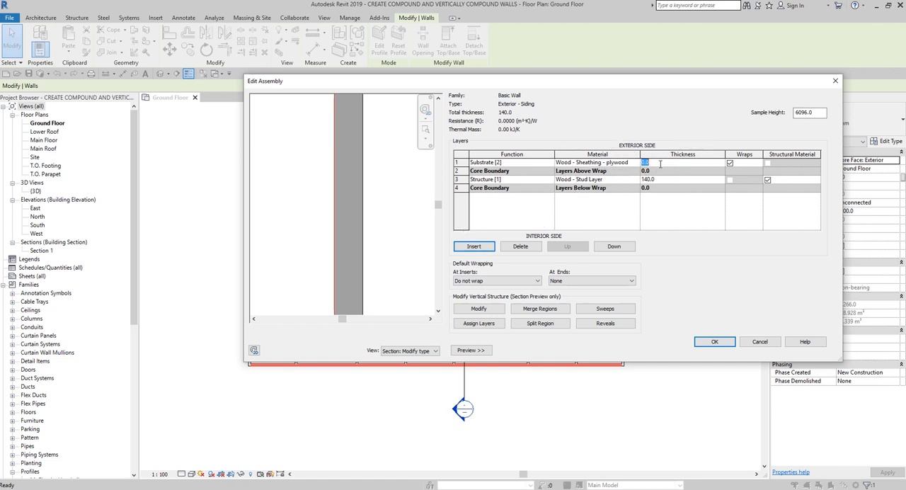
text(20)
click(545, 181)
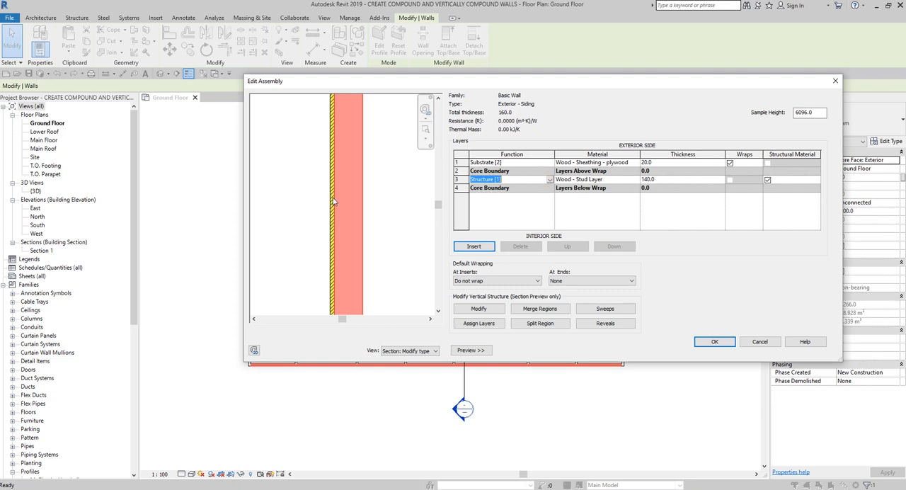
click(507, 163)
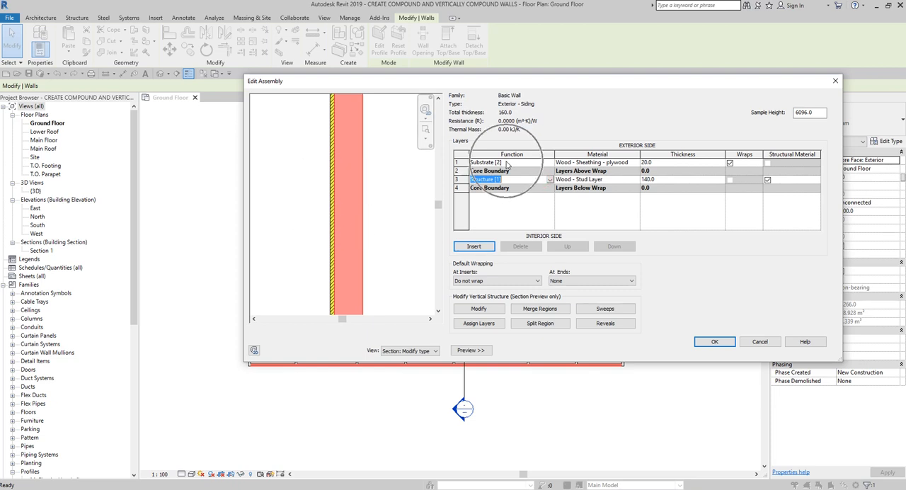
scroll(347, 196, up, 3)
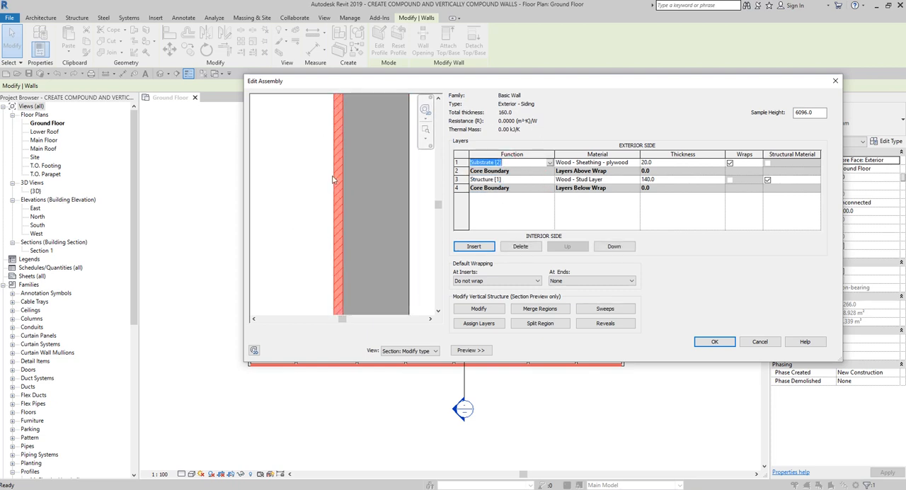
middle_drag(351, 198, 320, 201)
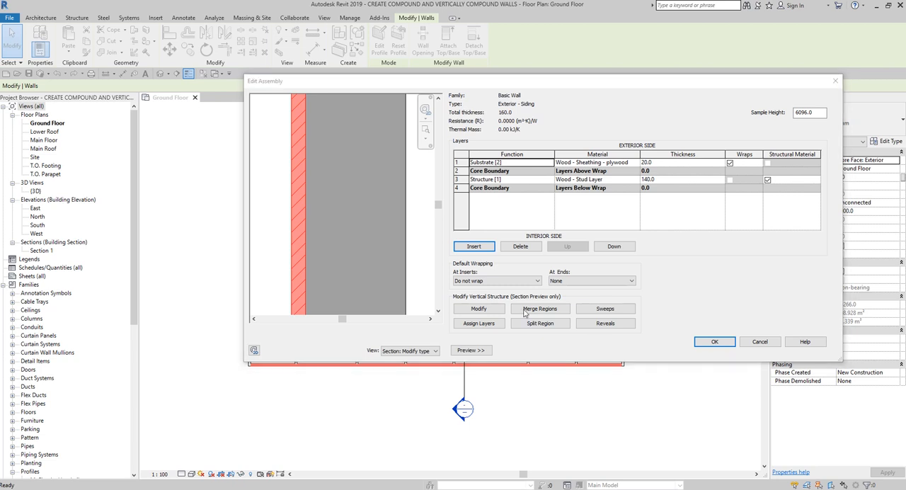
Step: Insert another layer on the exterior side of the plywood substrate and set its function to Finish 1 [4]
click(458, 162)
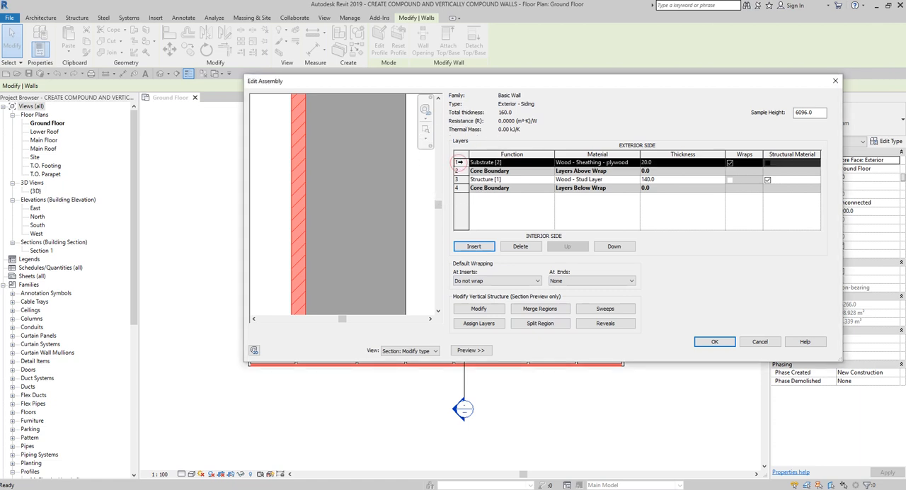
click(473, 246)
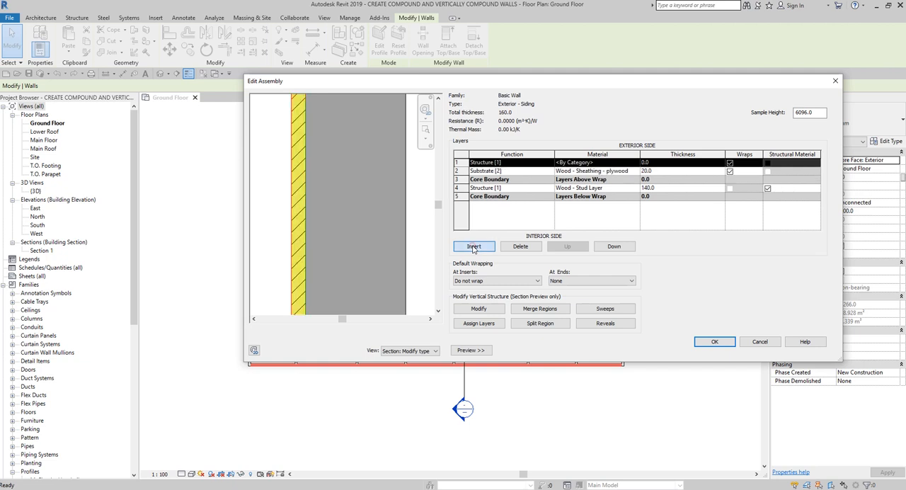
click(538, 165)
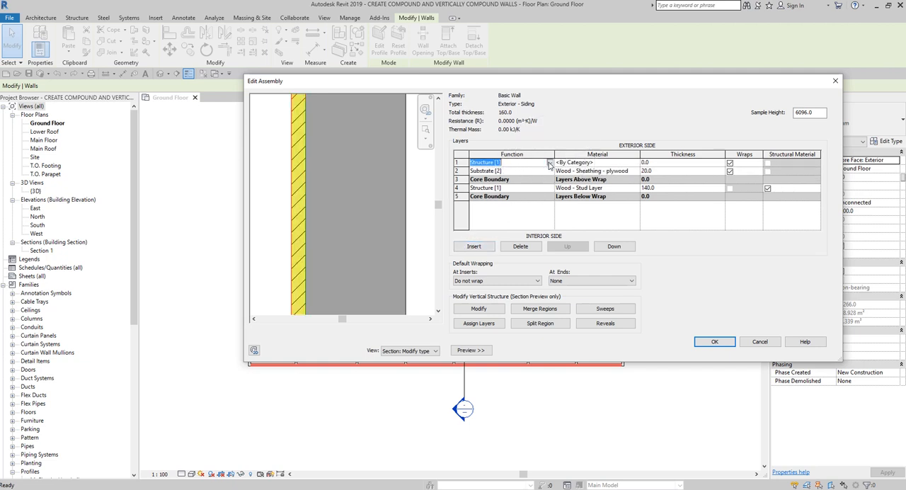
click(549, 164)
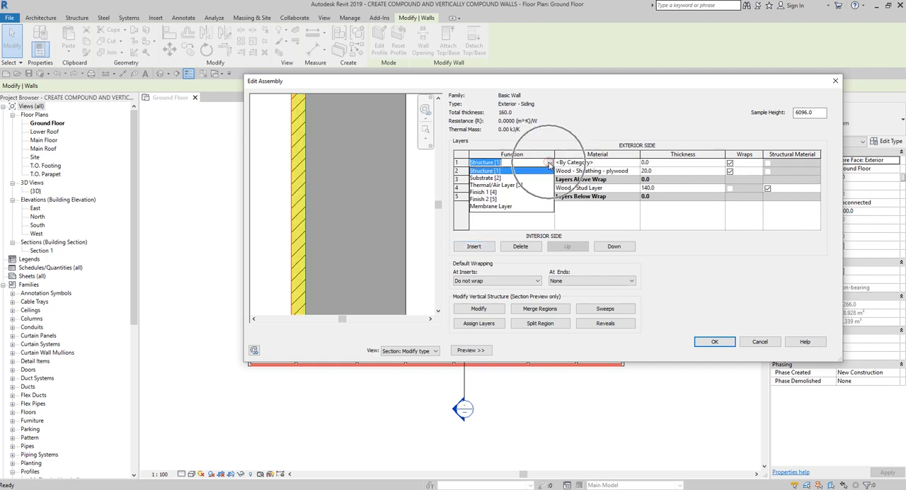
click(487, 192)
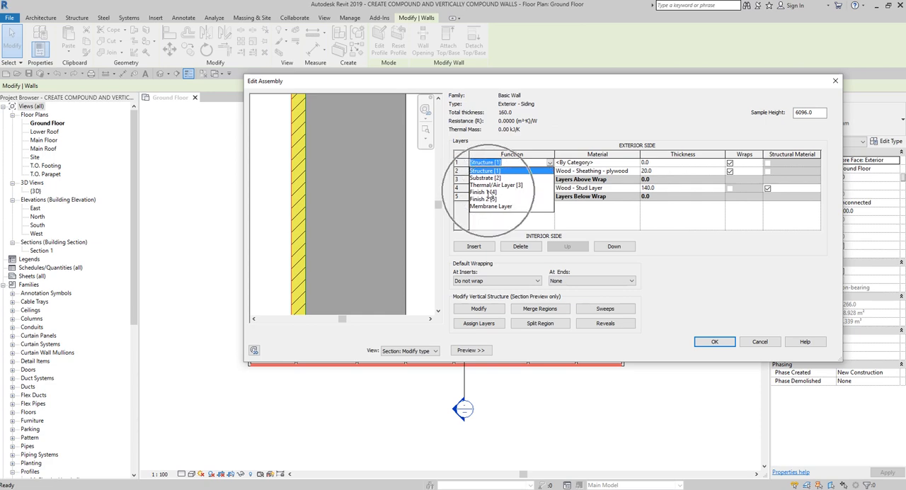
key(ctrl)
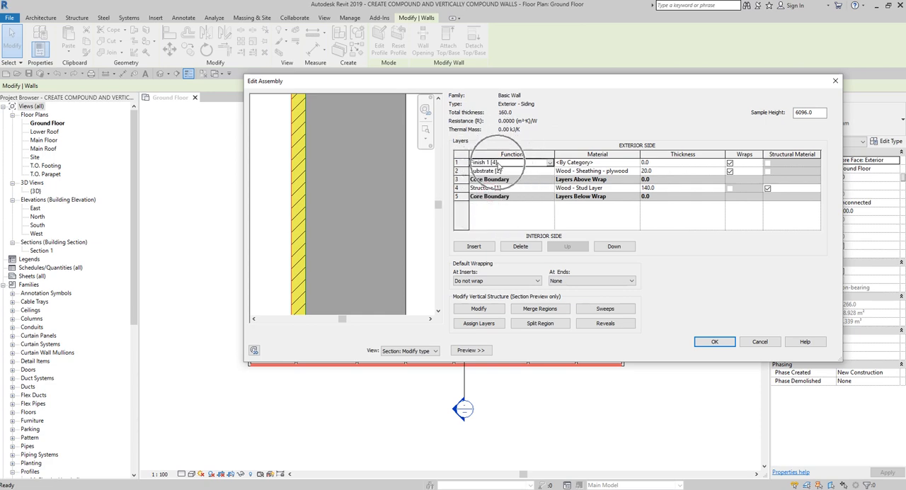
key(ctrl)
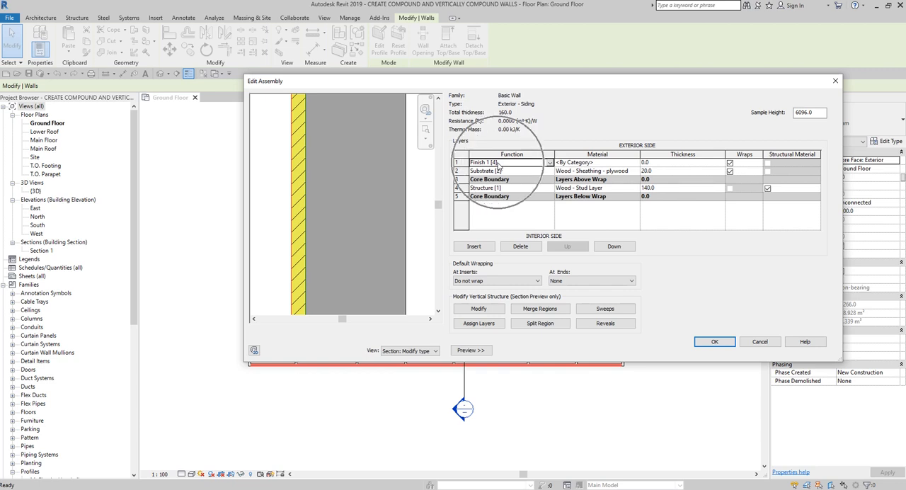
key(ctrl)
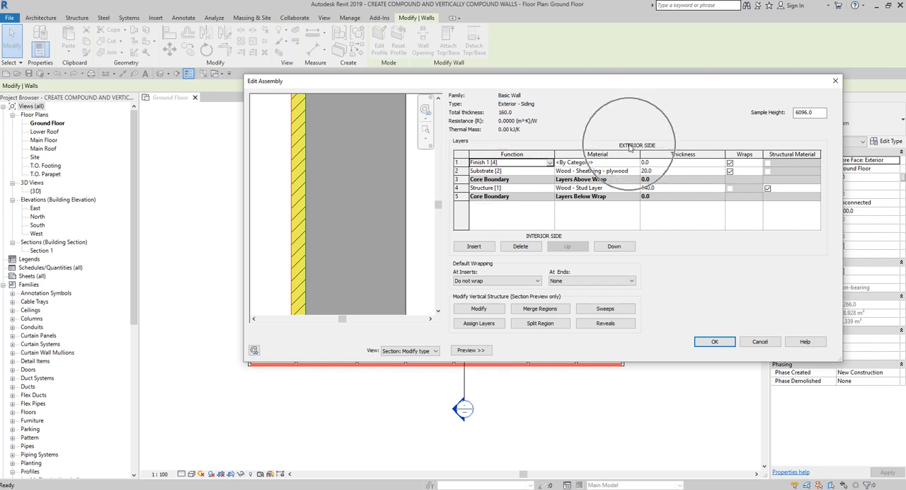
key(ctrl)
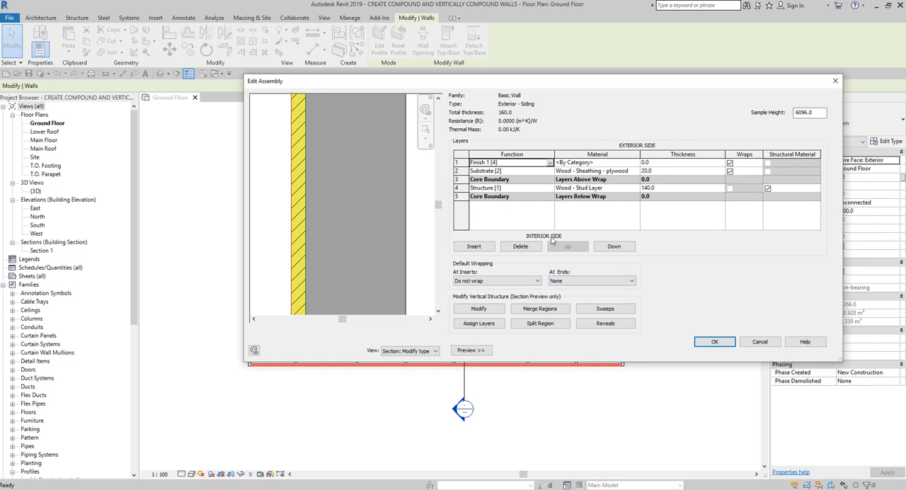
key(ctrl)
key(ctrl)
key(ctrl)
key(ctrl)
Step: Assign the Finishes - Exterior - Siding / Clapboard material to the Finish 1 [4] layer
click(632, 163)
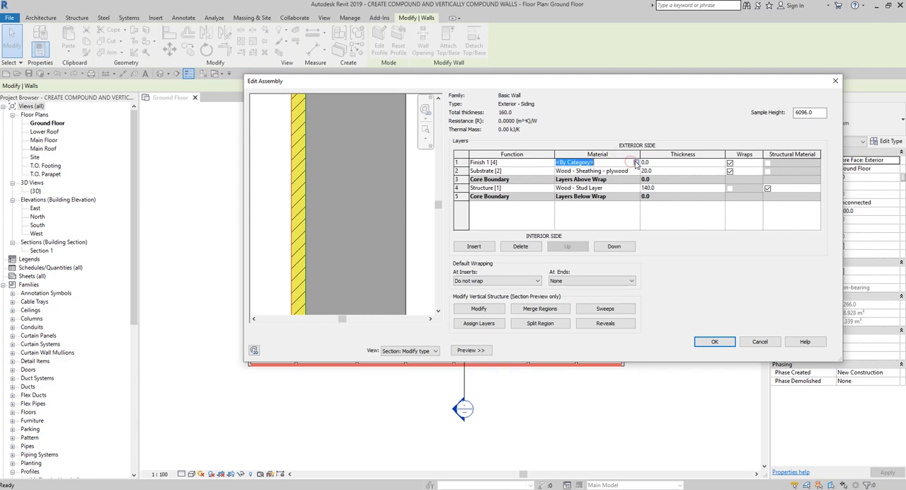
click(636, 163)
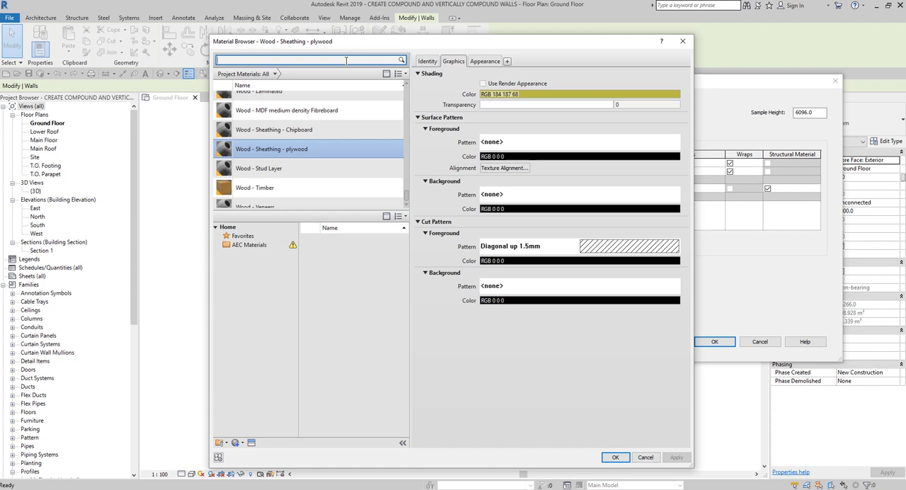
text(rior)
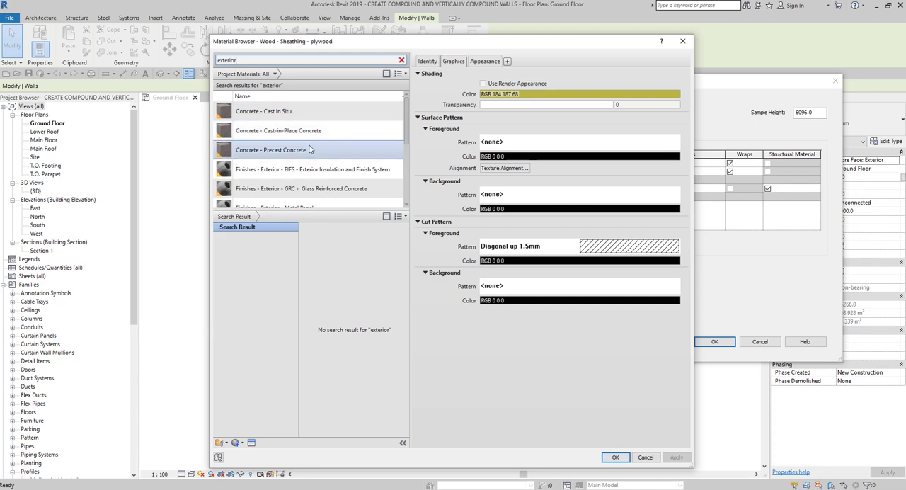
click(297, 164)
scroll(312, 180, down, 3)
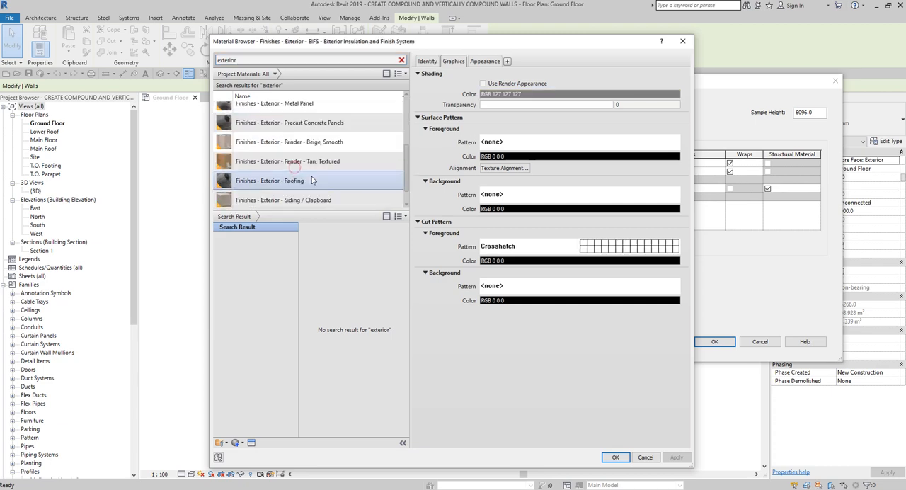
scroll(311, 181, down, 1)
click(296, 181)
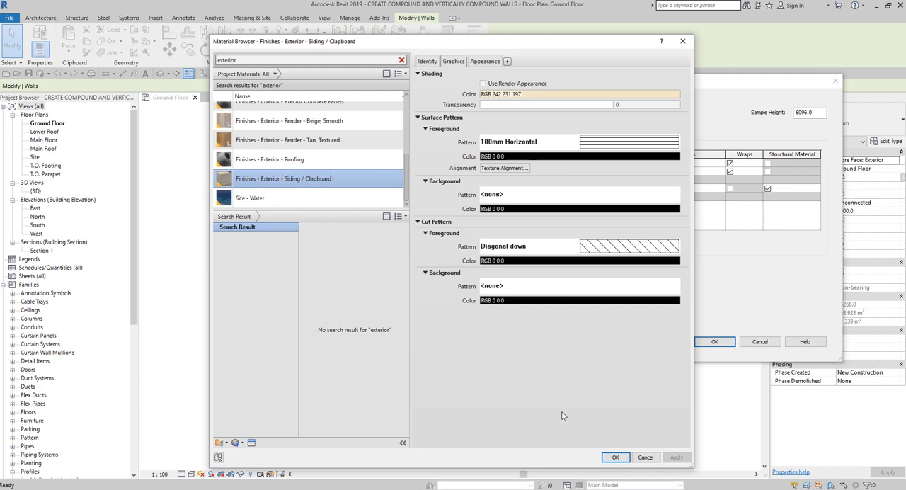
click(615, 457)
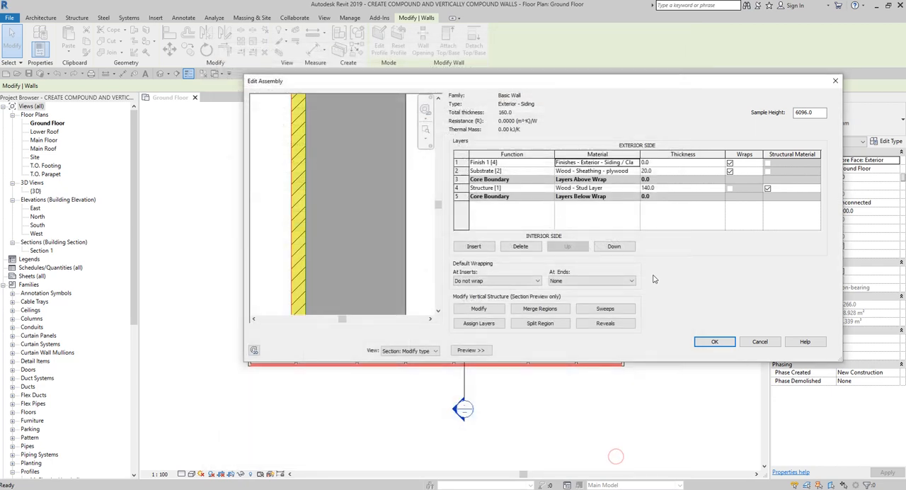
Step: Set the Finish 1 [4] layer's thickness to 18 mm and highlight the substrate and siding layers in turn in the section preview
click(658, 163)
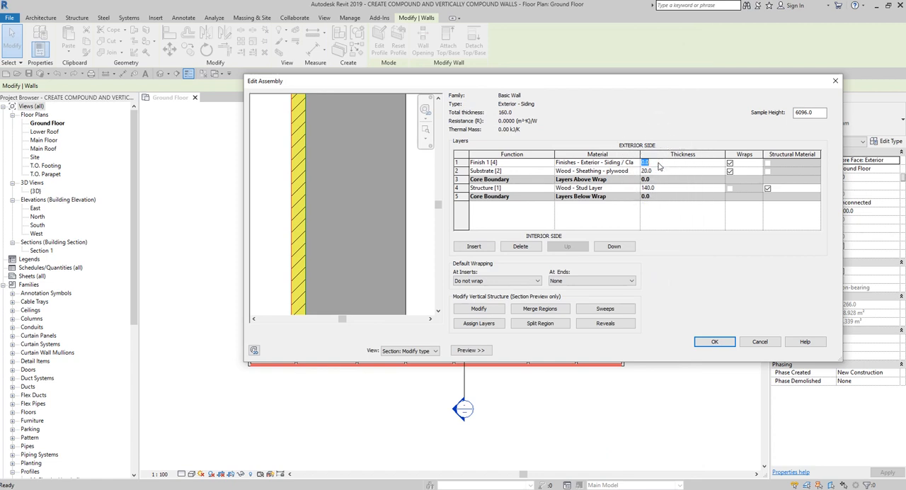
text(18)
click(658, 163)
click(520, 176)
click(523, 173)
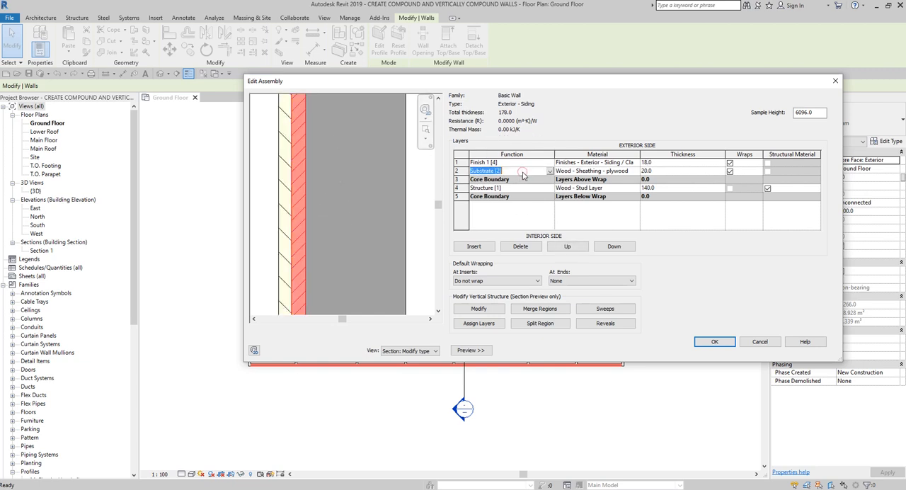
click(514, 162)
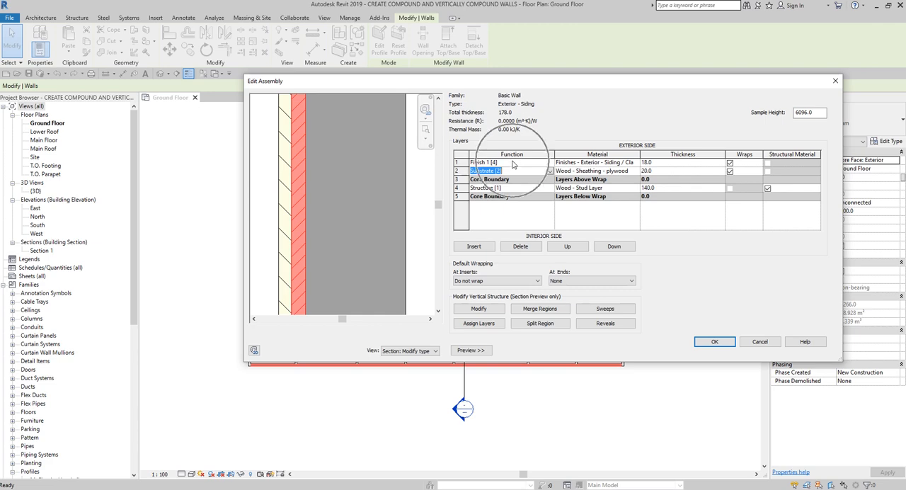
click(287, 173)
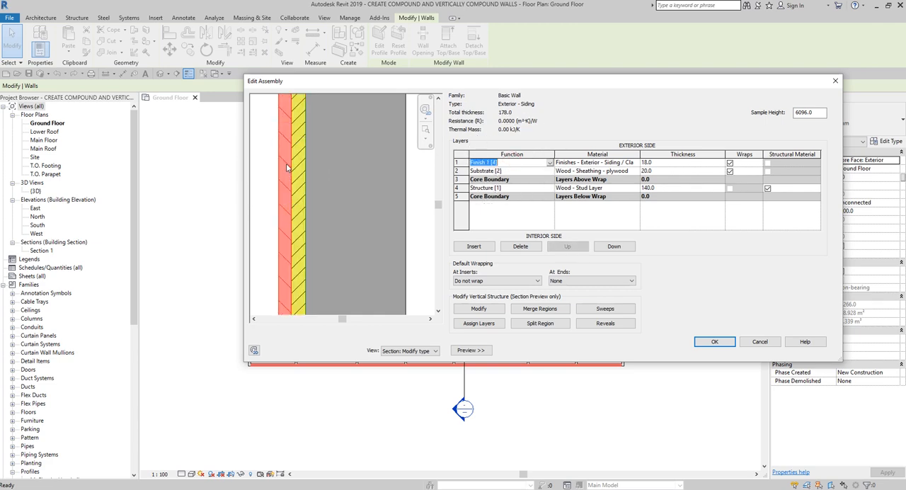
Step: Insert two new layers above the Finish 1 [4] siding layer in the wall assembly
click(458, 162)
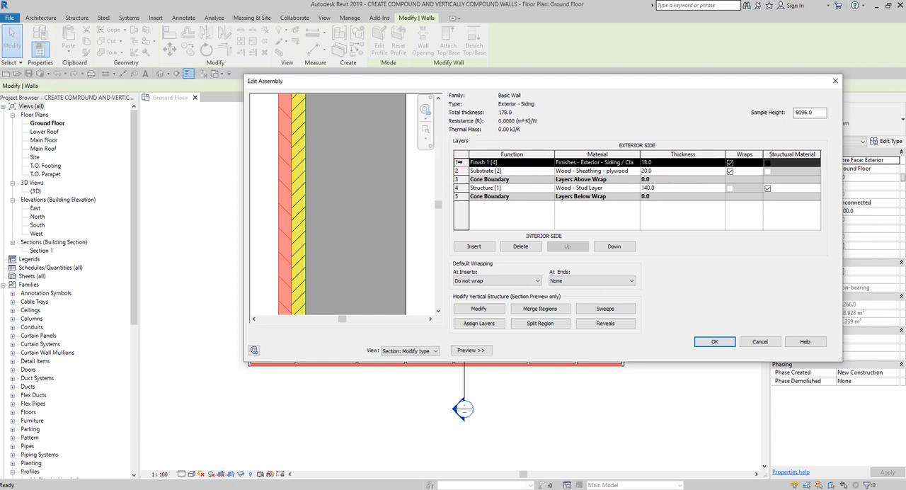
click(474, 246)
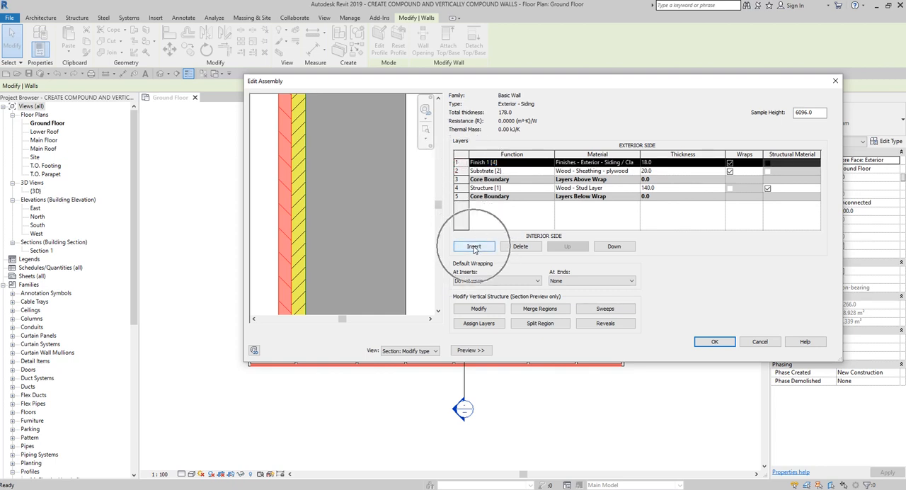
click(474, 246)
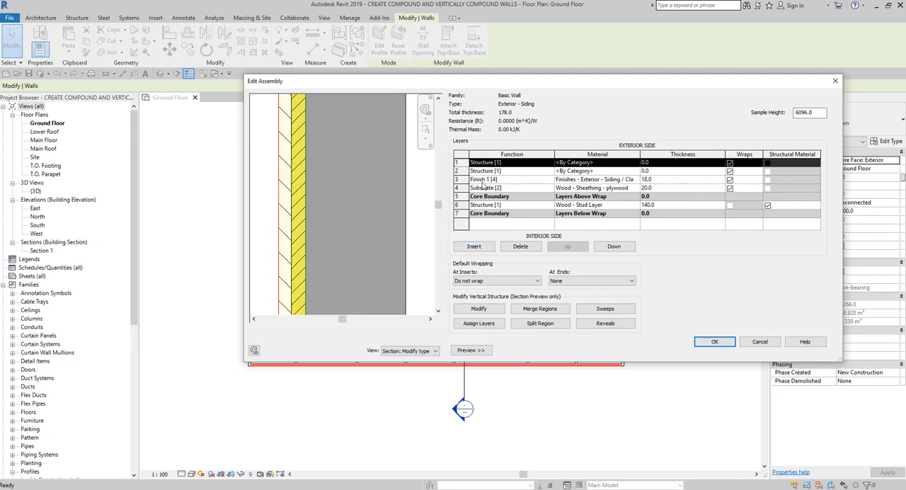
Step: Set the function of the new layer directly above the siding finish to Membrane Layer
click(464, 179)
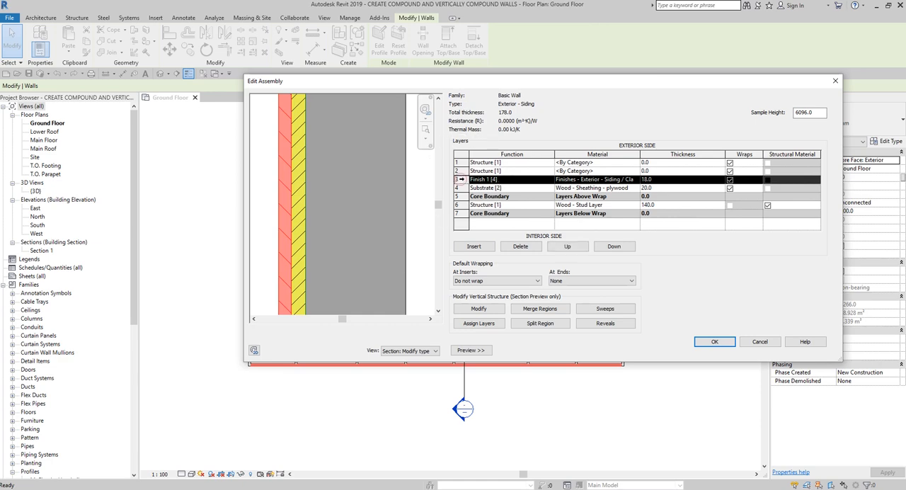
click(457, 171)
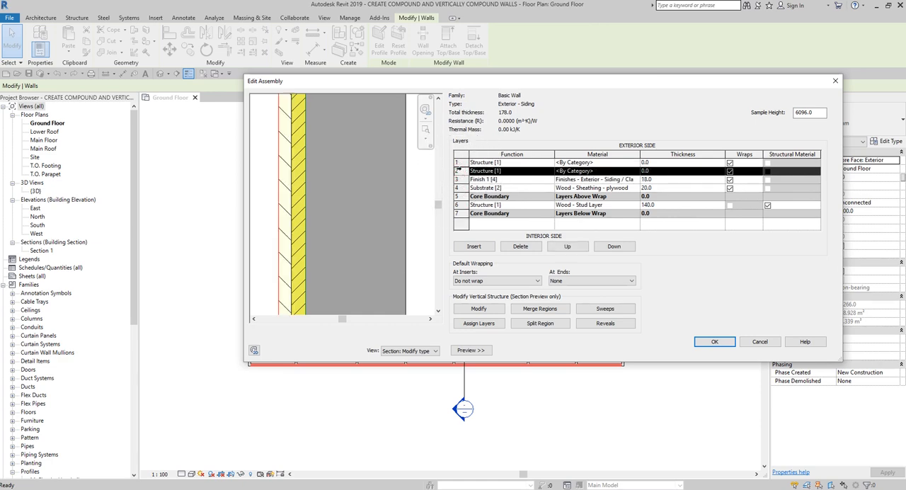
click(534, 175)
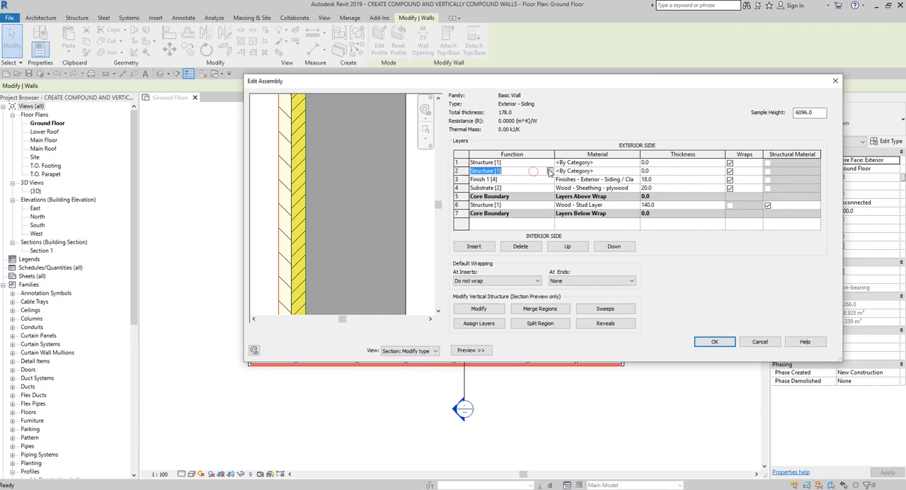
click(550, 171)
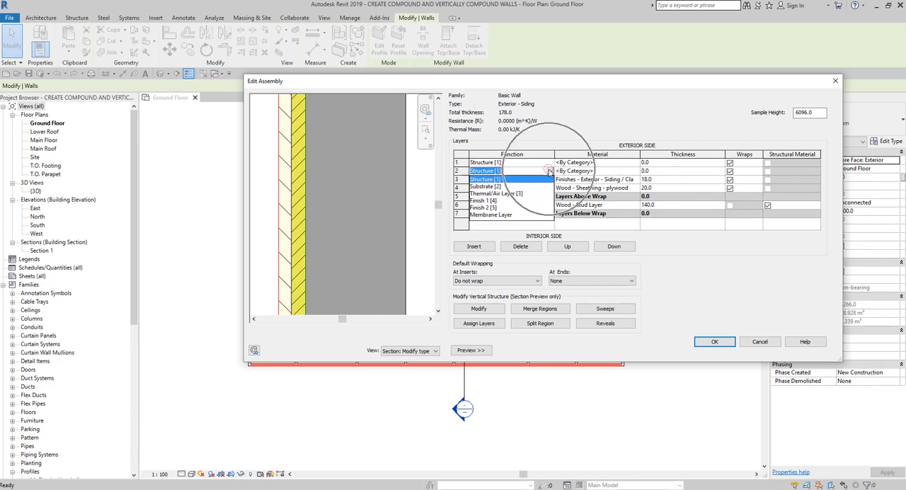
click(502, 216)
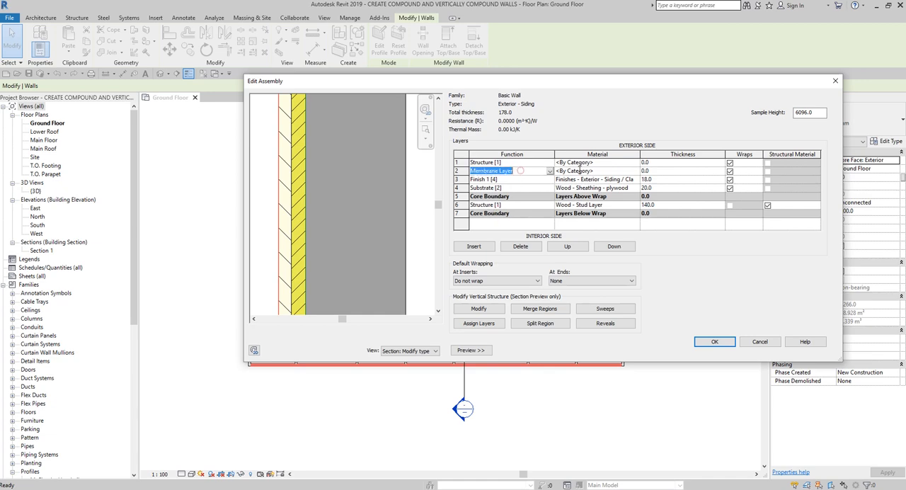
Step: Find the moisture barrier materials and assign Vapour / Moisture Barriers - Vapour Retarder to the membrane layer
click(630, 170)
click(637, 171)
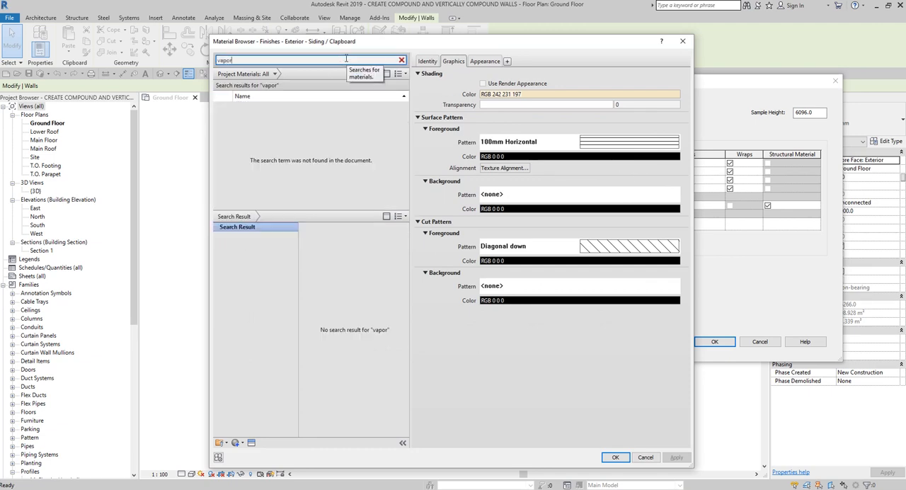
key(BackSpace)
key(BackSpace)
key(BackSpace)
key(BackSpace)
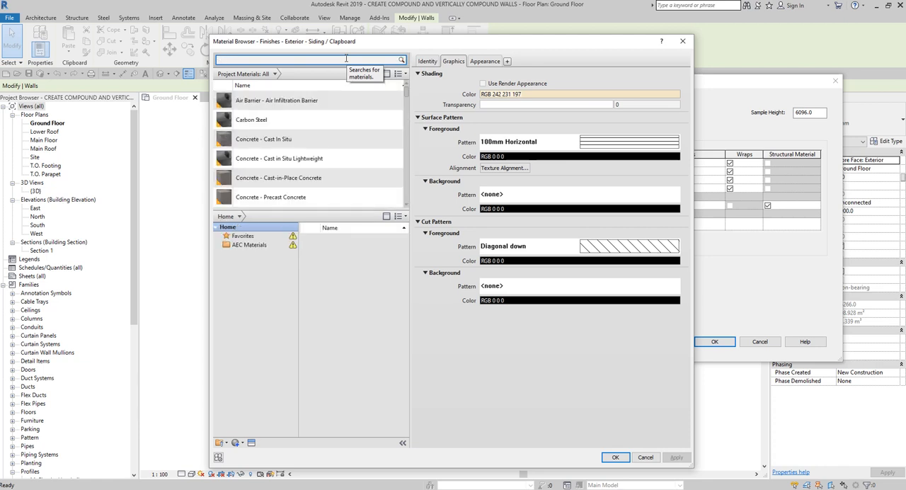
text(mois)
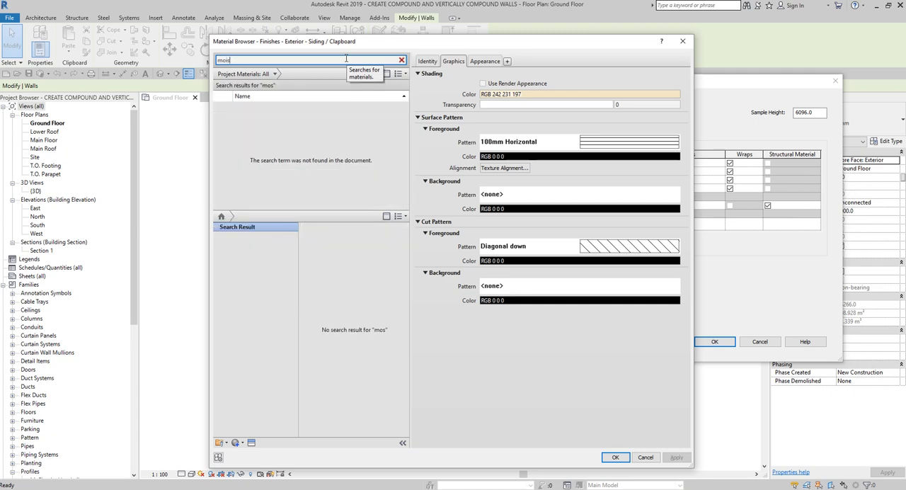
text(ture)
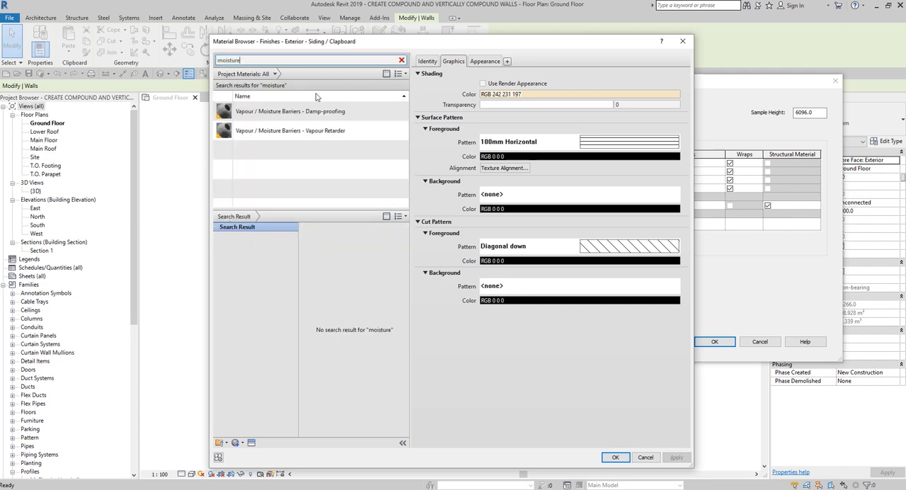
click(281, 134)
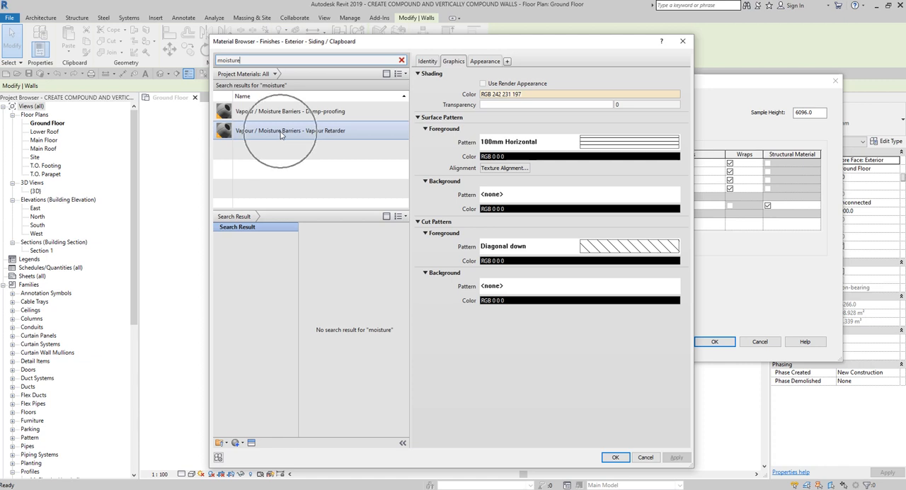
click(280, 133)
click(280, 133)
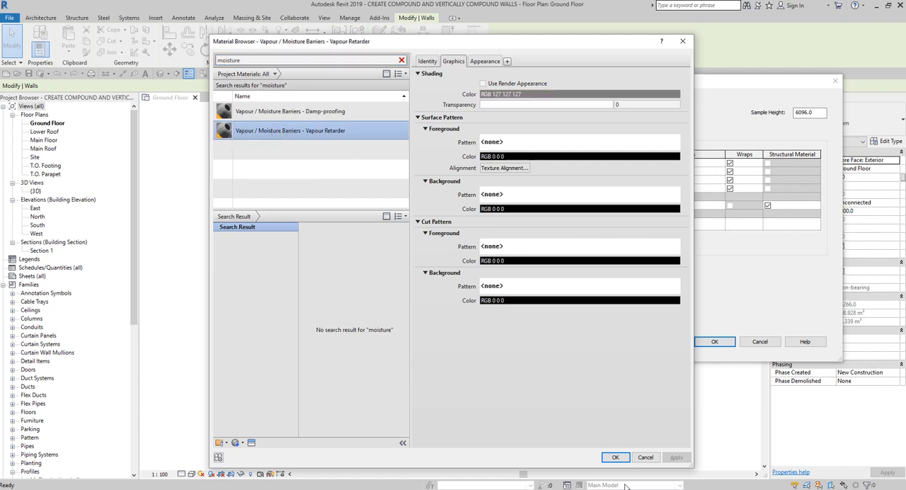
click(615, 457)
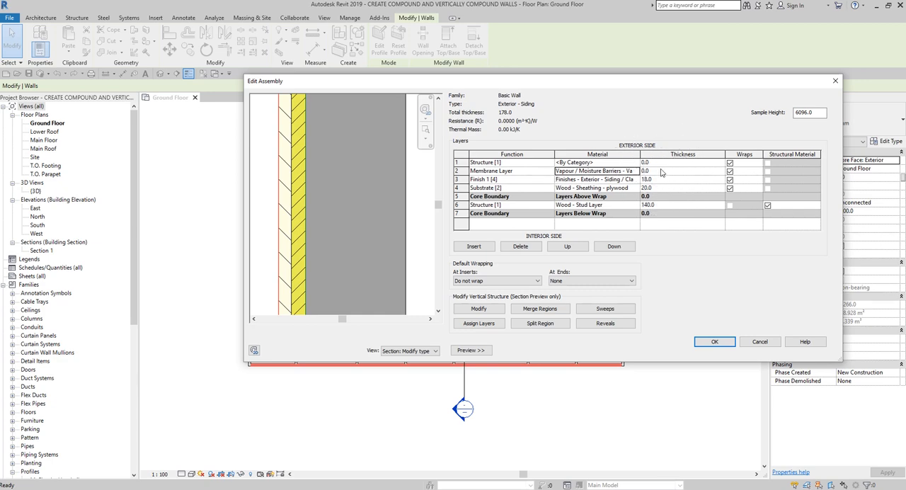
Step: Set the function of the first layer in the assembly to Finish 2 [5]
click(518, 162)
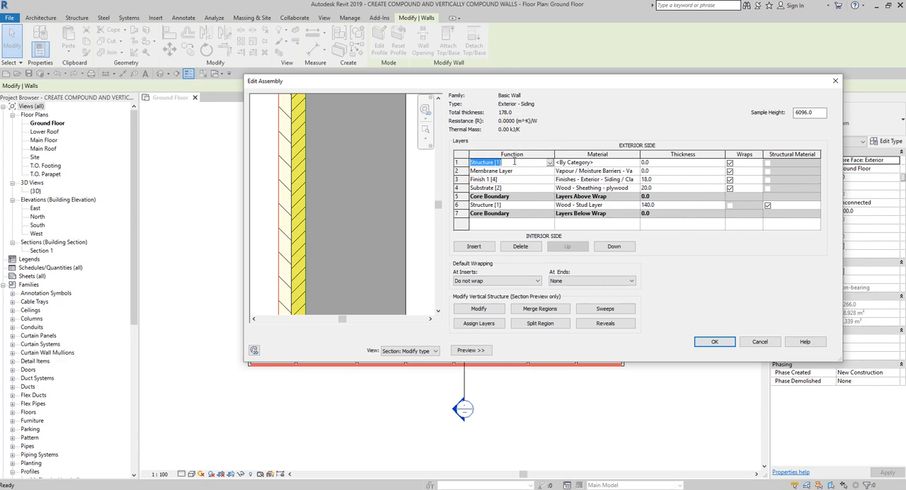
click(549, 162)
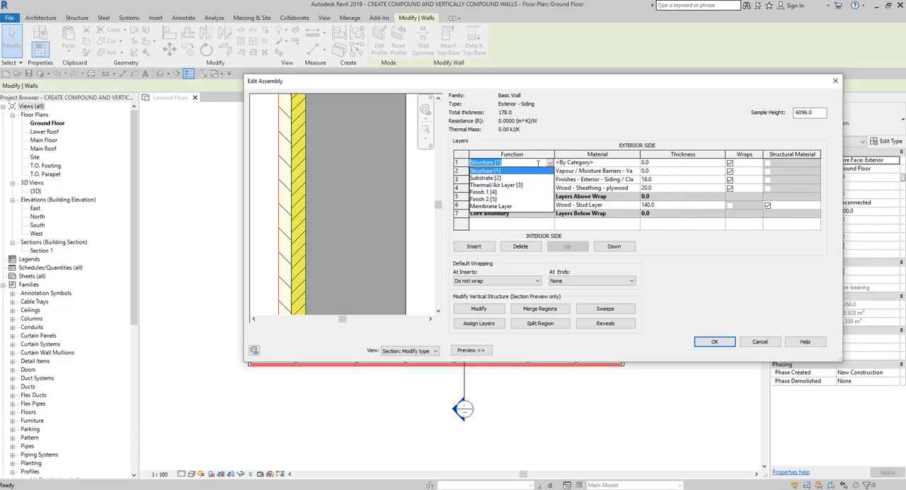
click(491, 199)
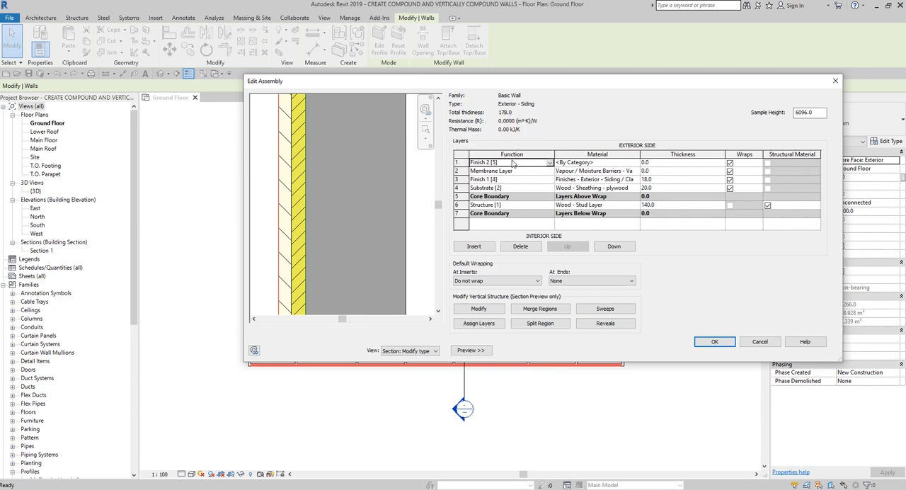
Step: Search the materials for interior and assign Finishes - Interior - Gypsum Wall Board to the Finish 2 [5] layer
click(609, 163)
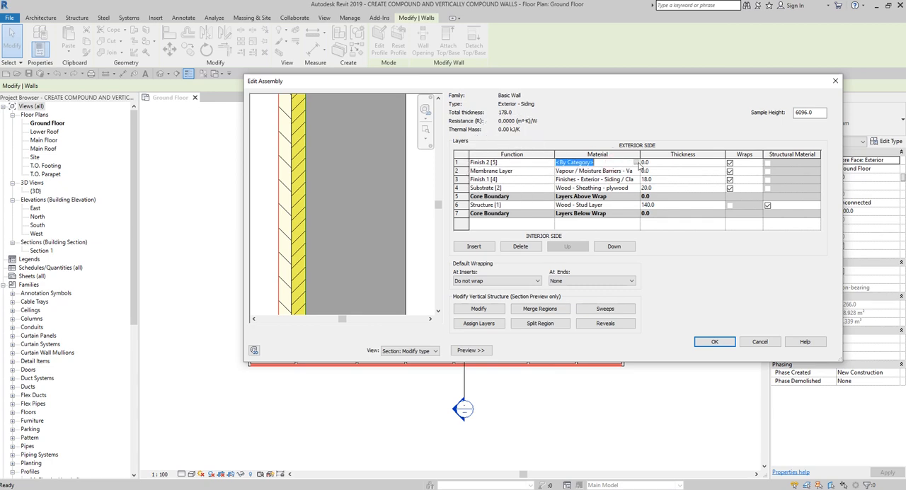
click(636, 163)
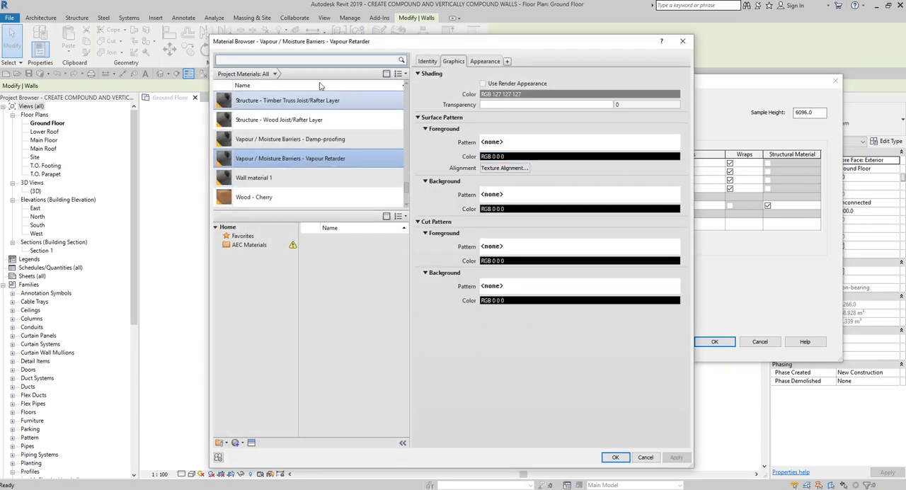
click(320, 60)
text(interior)
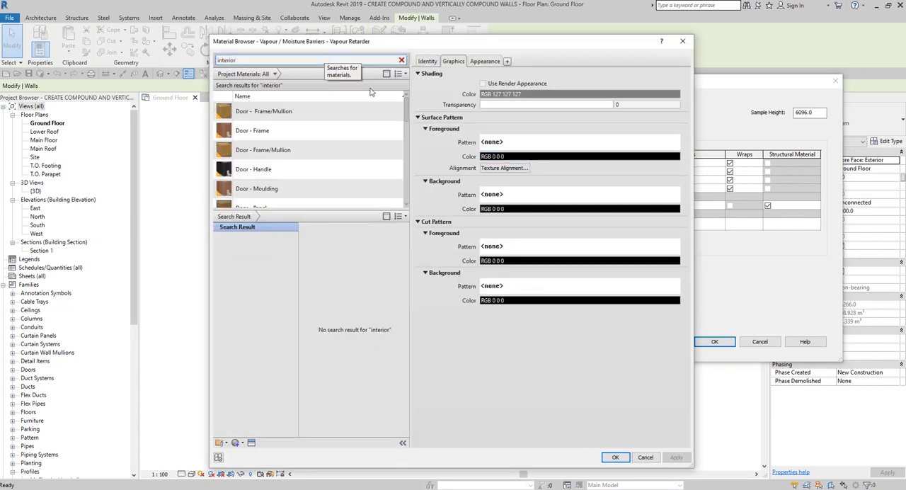
click(314, 159)
scroll(305, 157, down, 3)
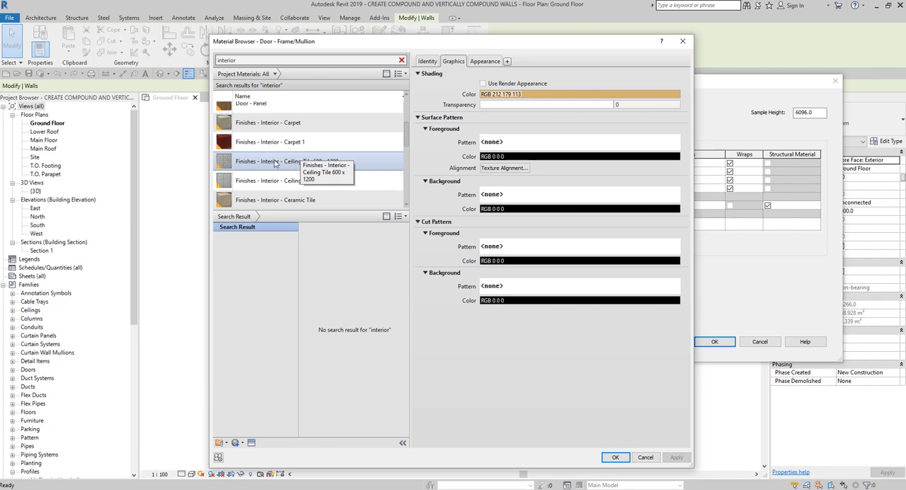
click(278, 179)
scroll(280, 176, down, 3)
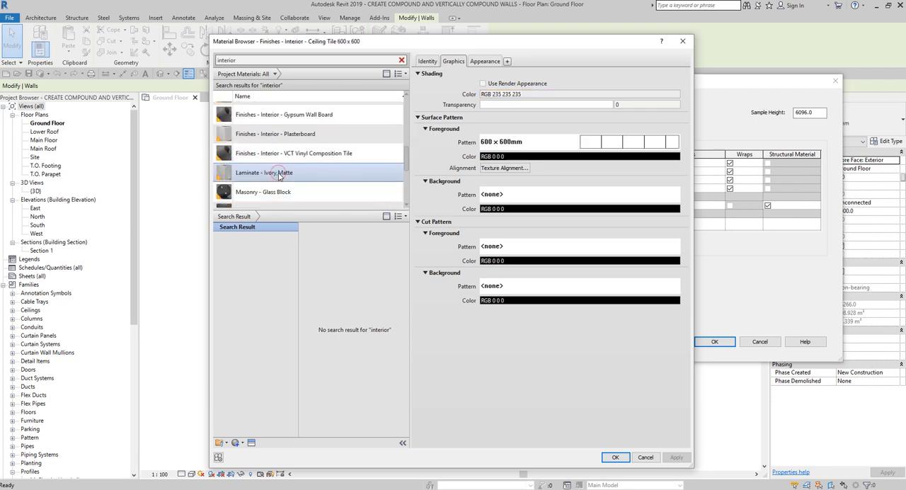
click(303, 114)
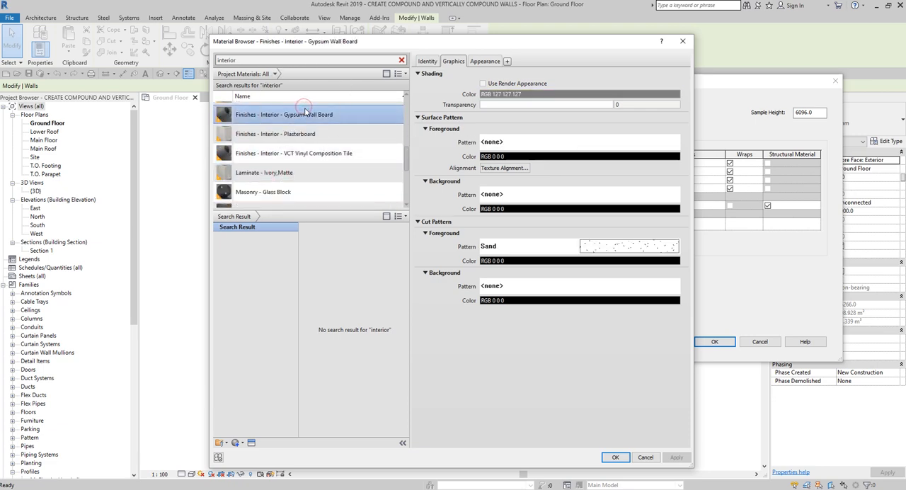
click(308, 118)
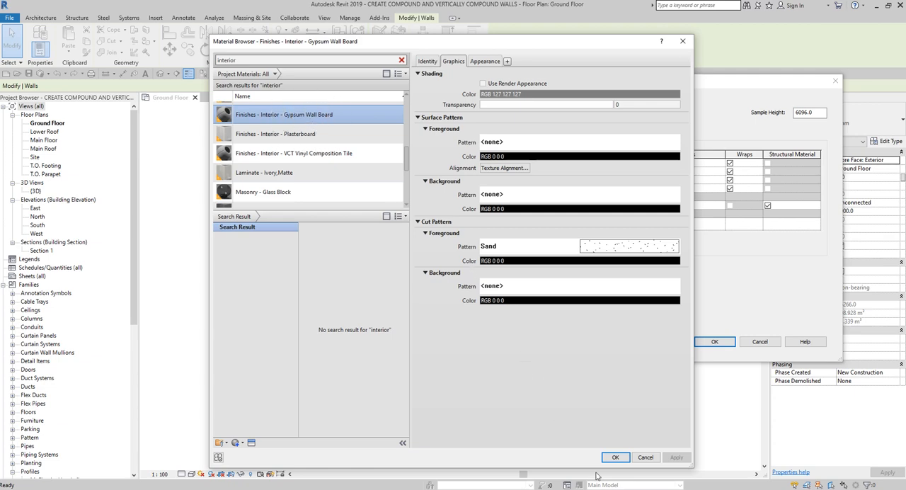
click(615, 456)
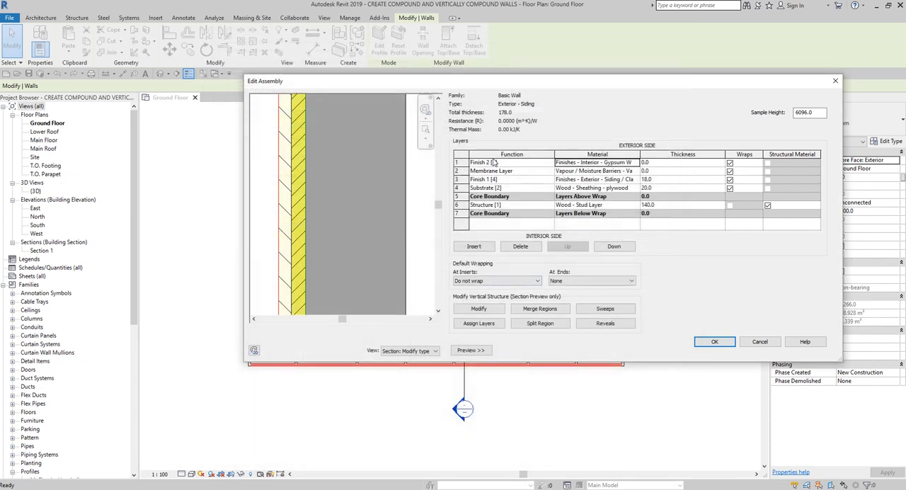
Step: Set the thickness of the Finish 2 [5] gypsum layer to 10
click(683, 164)
double_click(683, 165)
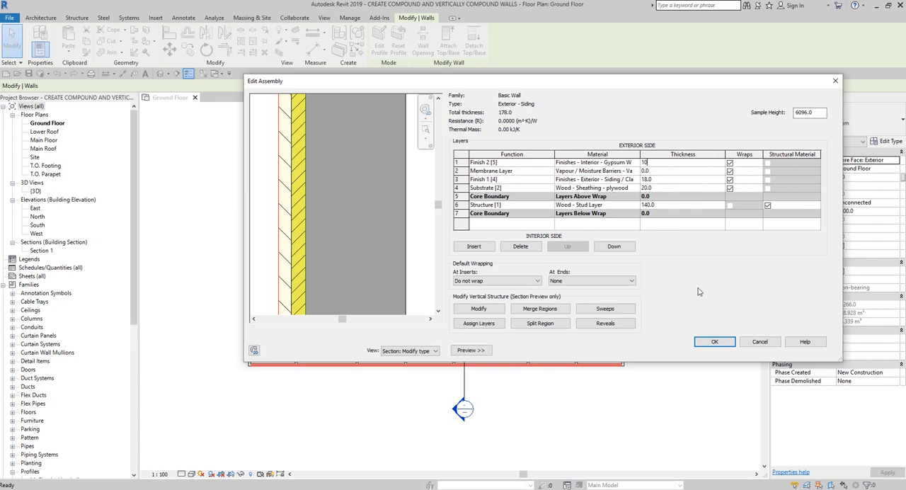
click(536, 172)
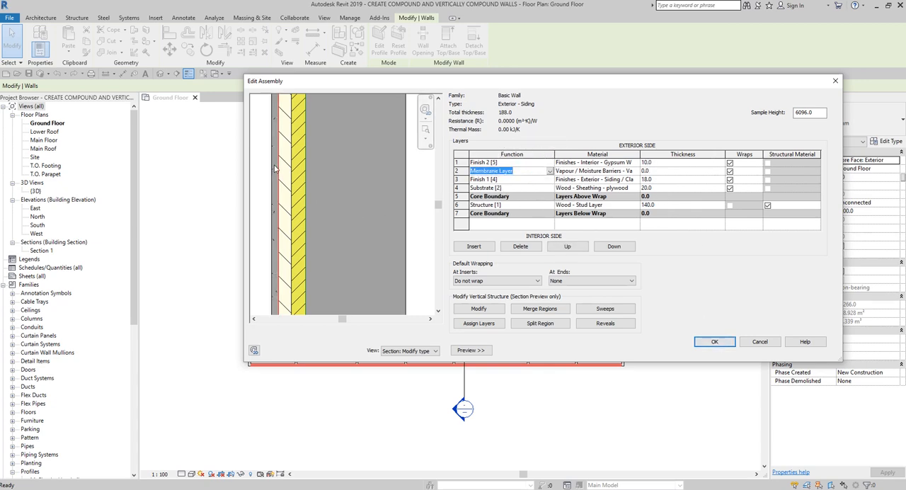
click(511, 163)
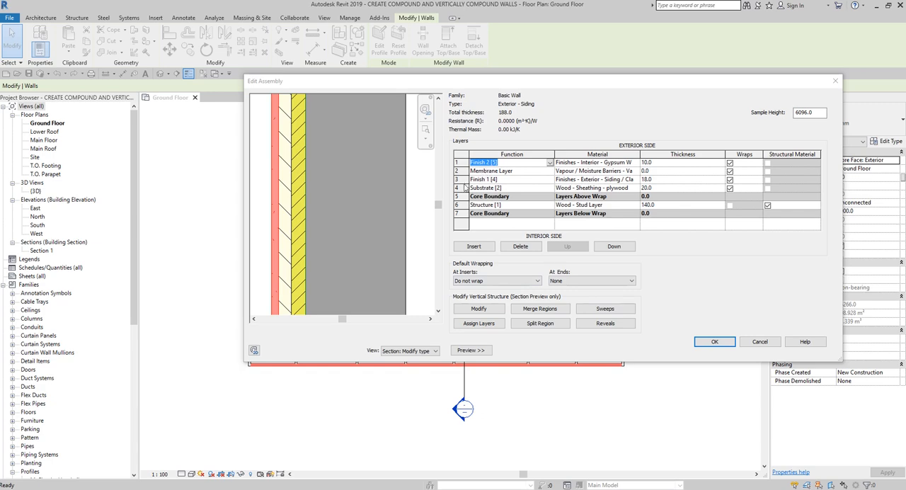
Step: Move the Finish 1 [4] siding layer up to the first position on the exterior side of the assembly
click(458, 180)
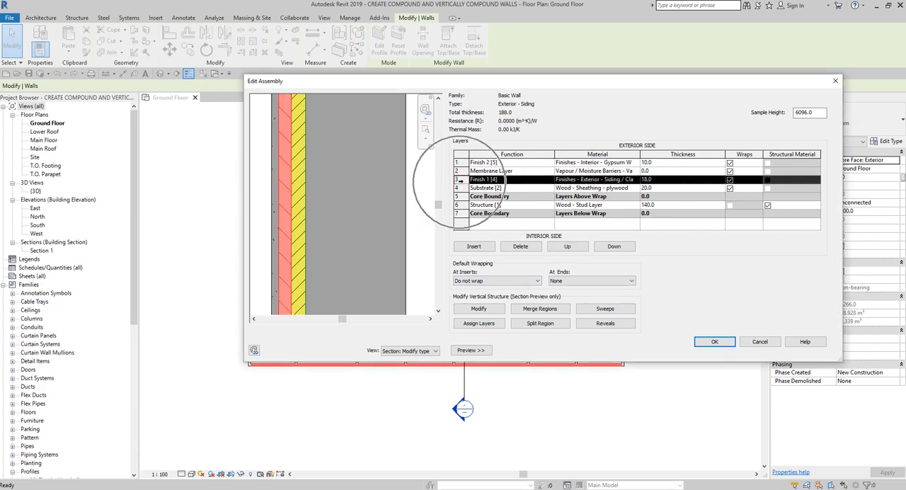
key(ctrl)
key(ctrl)
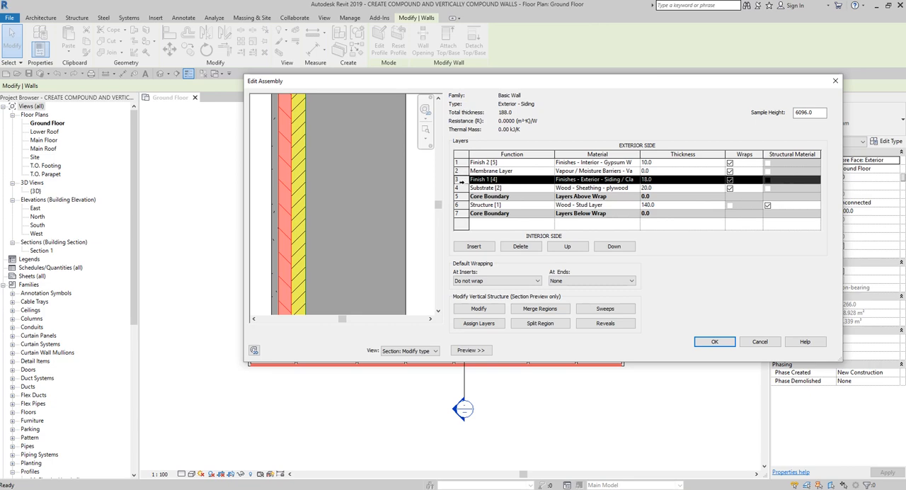
key(ctrl)
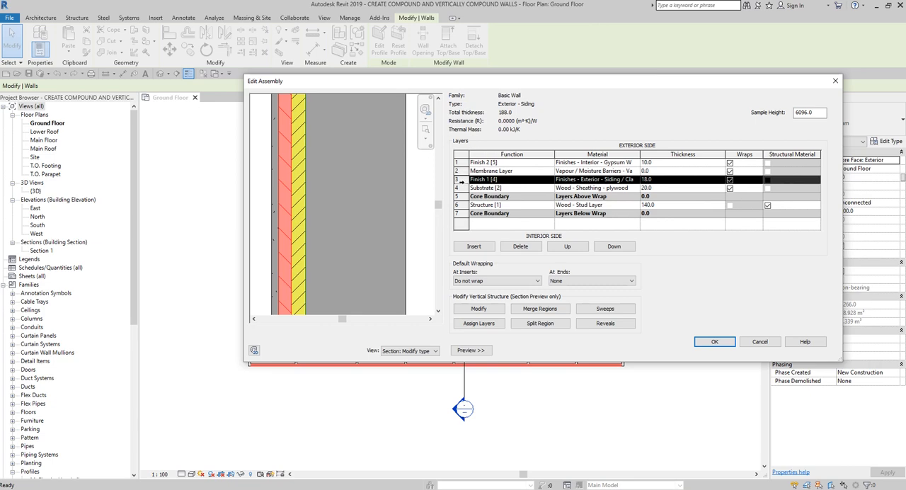
click(564, 249)
click(564, 250)
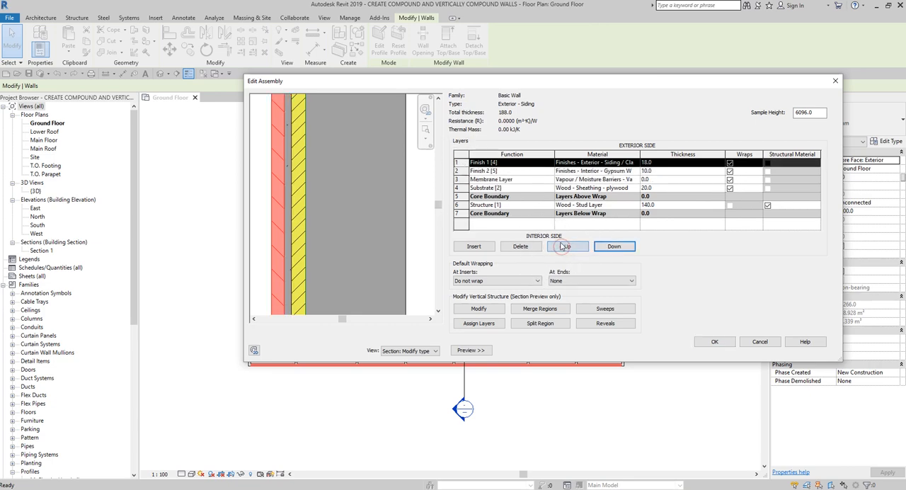
click(493, 165)
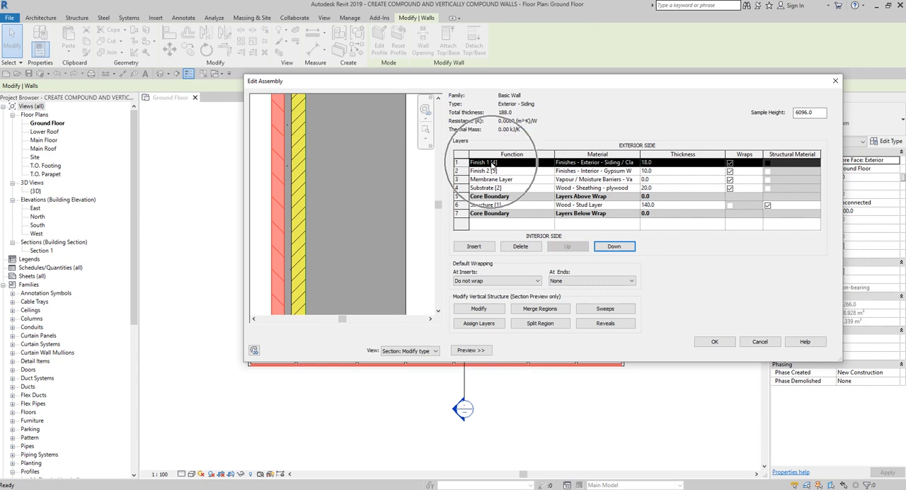
click(276, 184)
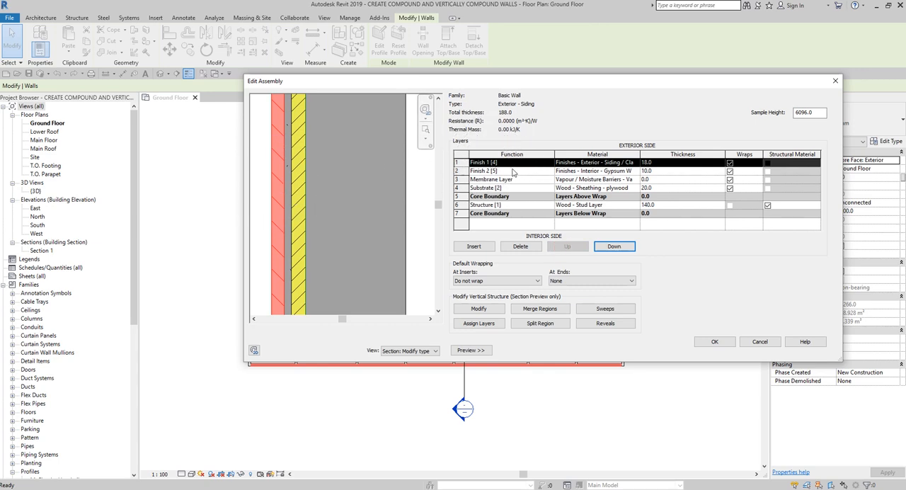
Step: Move the Substrate [2] plywood layer up until it sits directly below the Finish 1 [4] siding layer
click(458, 187)
click(458, 188)
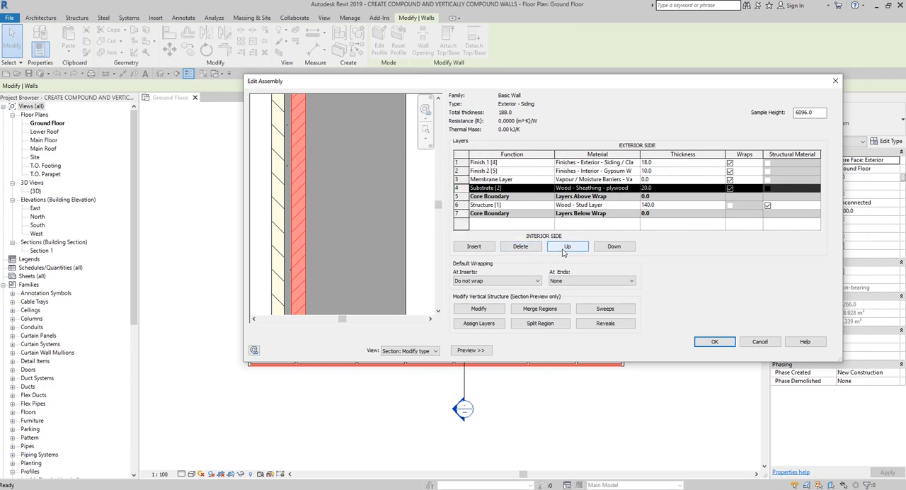
click(567, 247)
click(566, 247)
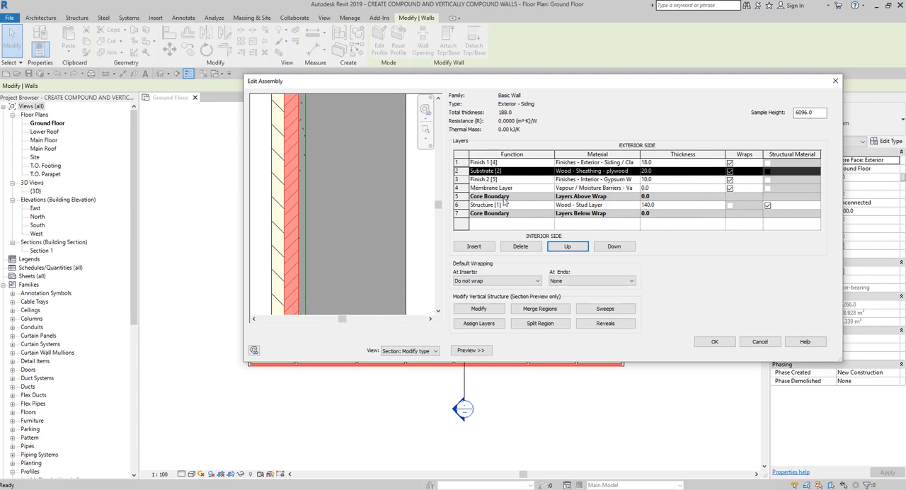
Step: Move the Membrane Layer up one row, directly below the plywood substrate
click(463, 188)
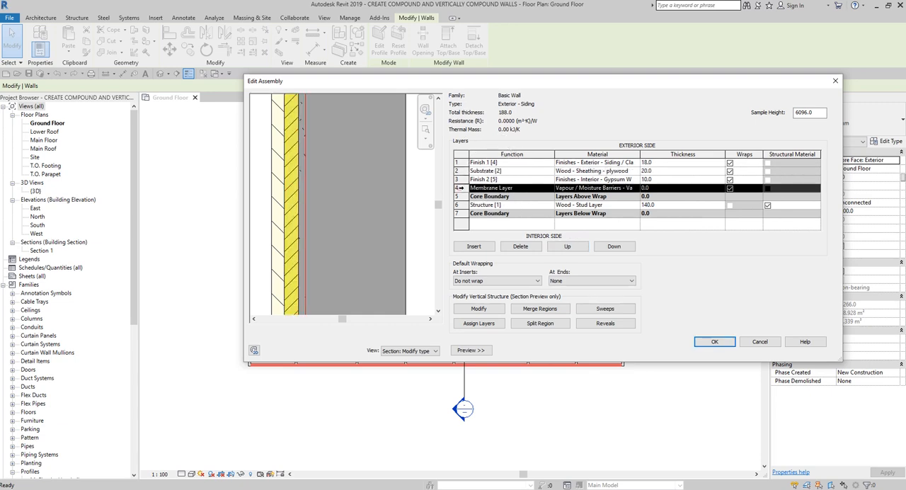
click(568, 247)
click(497, 180)
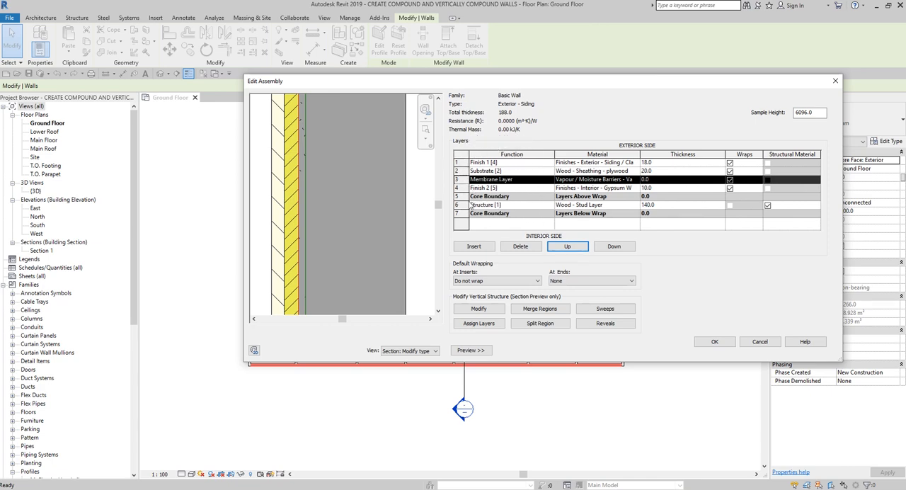
Step: Move the Finish 2 [5] gypsum layer down past the structure and lower core boundary to the interior side
click(459, 187)
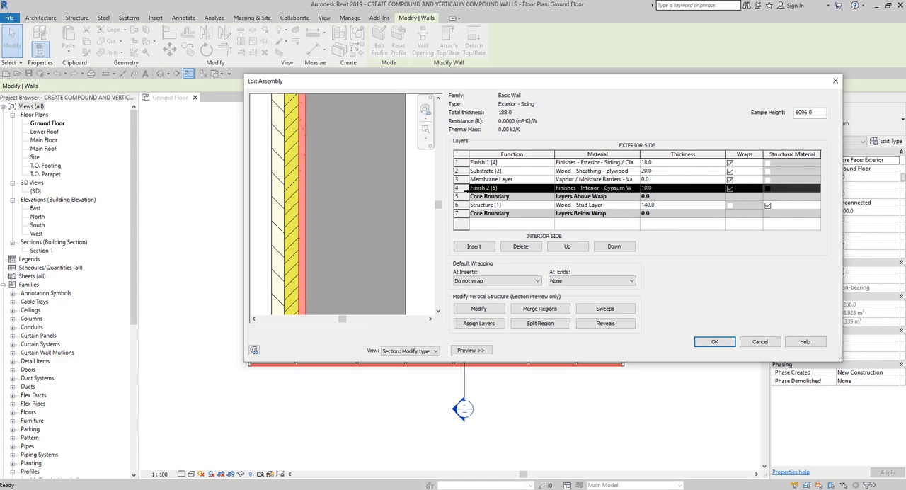
click(613, 248)
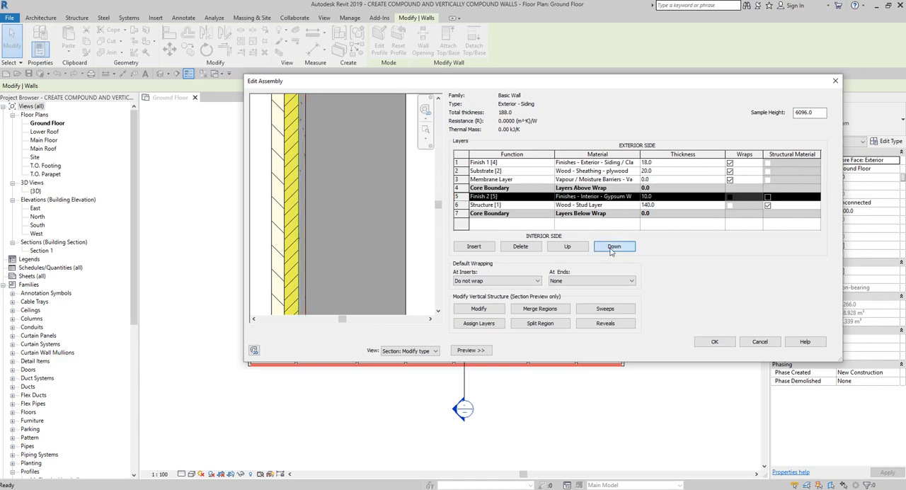
click(613, 248)
click(612, 248)
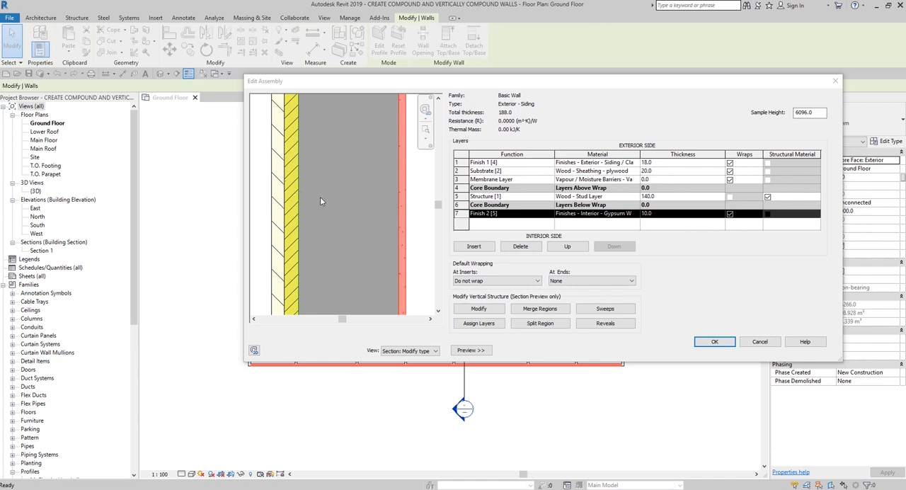
Step: Examine the layer arrangement in the wall preview, first as a floor plan and again as a section down to the wall base
scroll(320, 197, down, 3)
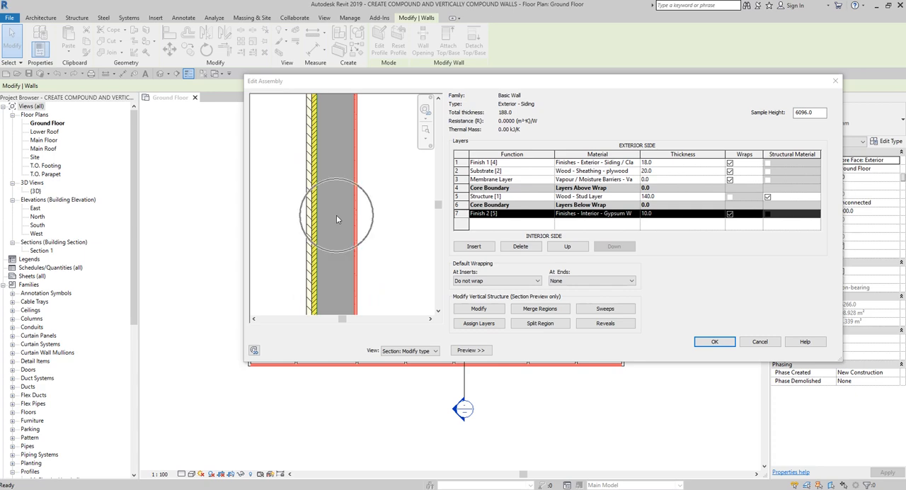
click(429, 351)
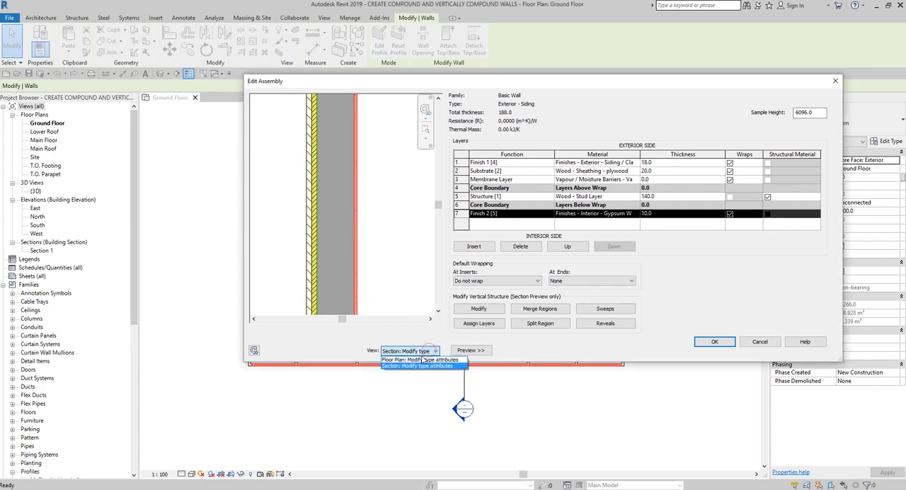
click(422, 360)
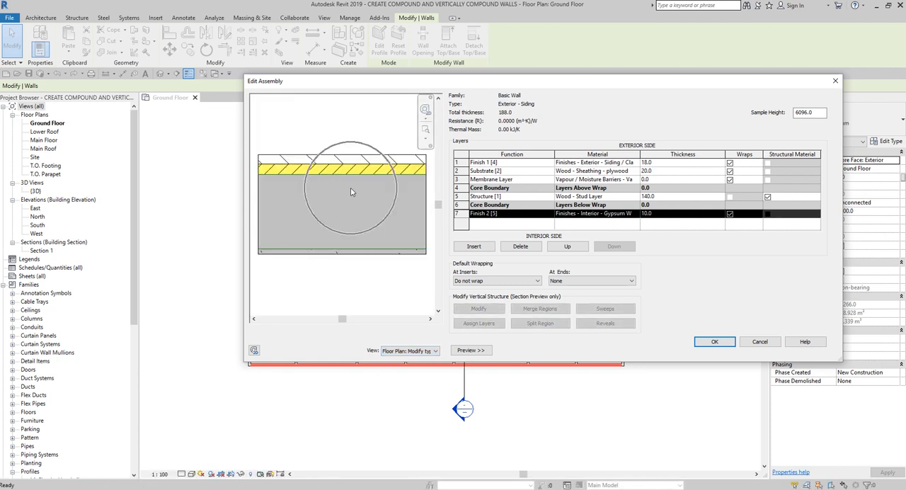
click(430, 349)
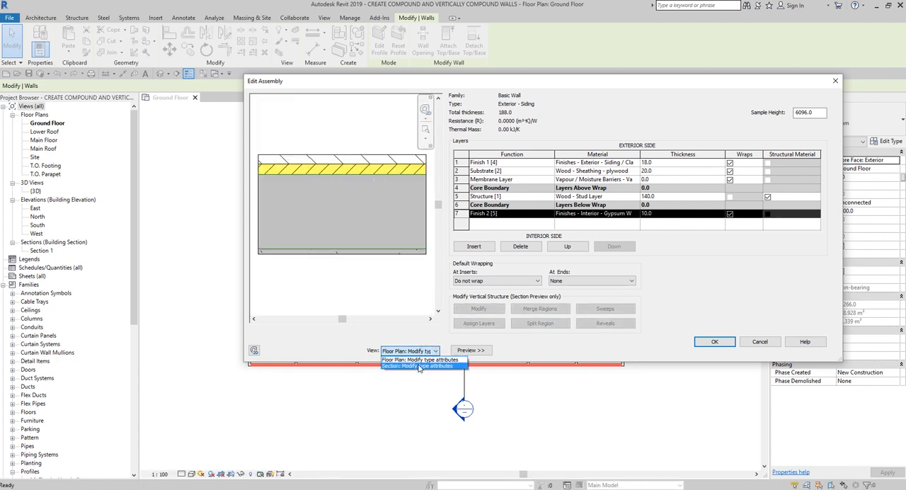
click(419, 365)
scroll(311, 211, up, 2)
scroll(349, 207, up, 5)
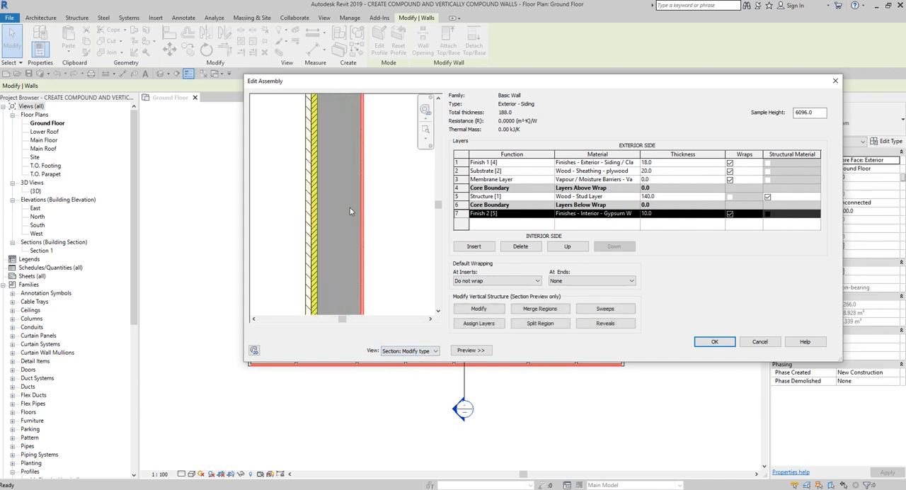
middle_drag(350, 208, 359, 192)
scroll(359, 192, down, 5)
middle_drag(373, 234, 358, 157)
scroll(356, 154, up, 3)
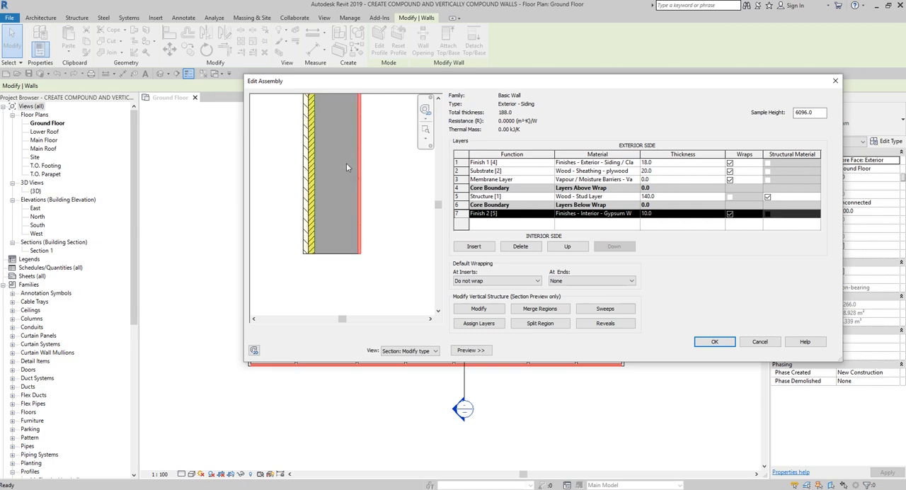
middle_drag(359, 191, 391, 216)
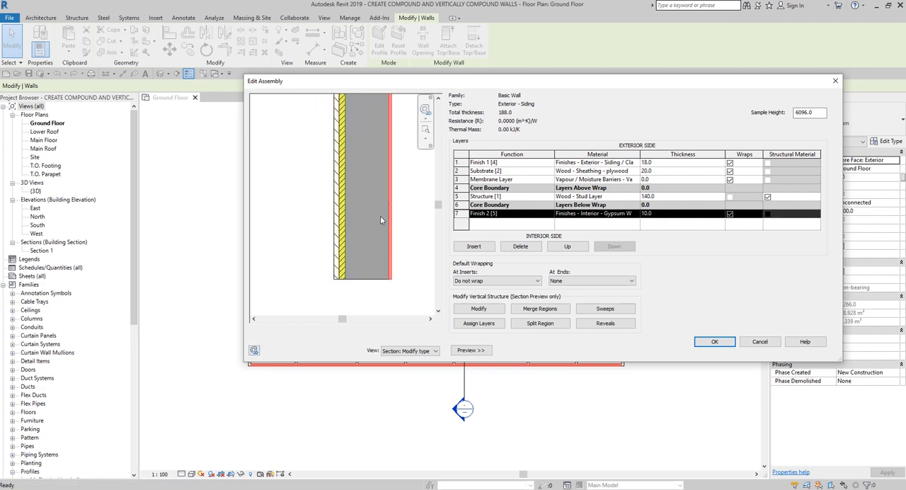
Step: Accept the layer assembly and the type properties, dismiss the wall overlap warning, and deselect the wall
click(723, 342)
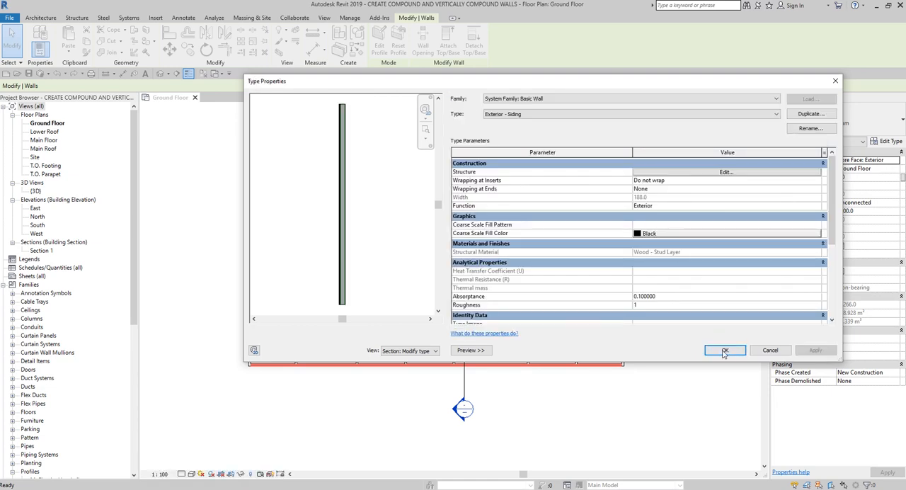
click(724, 350)
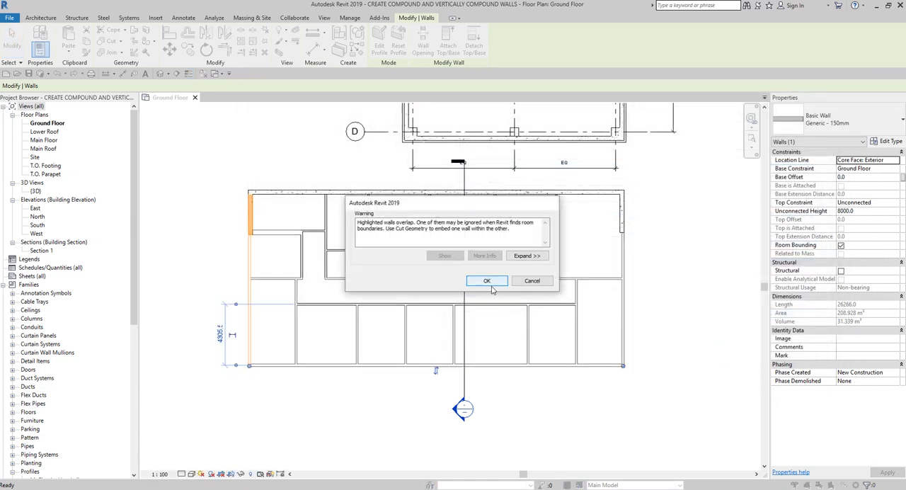
click(488, 281)
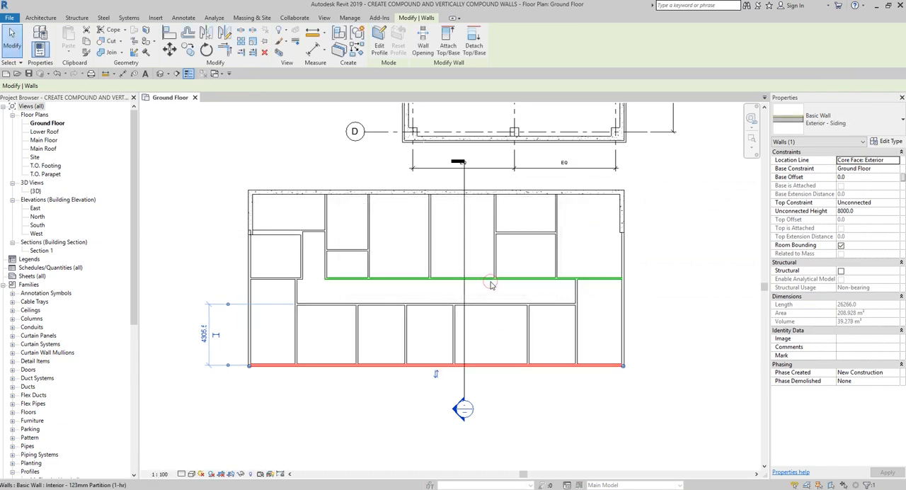
click(555, 409)
Step: Open the default 3D view and inspect the Exterior - Siding wall at the building corner
scroll(324, 378, up, 5)
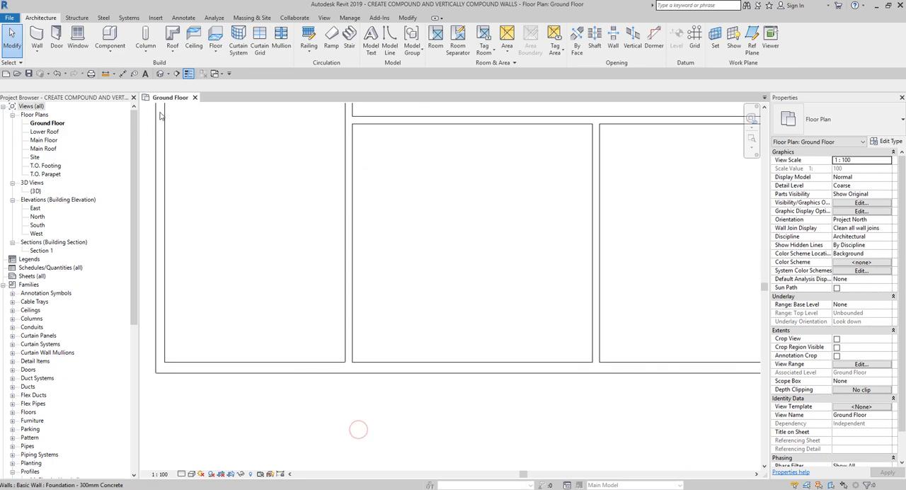
click(160, 75)
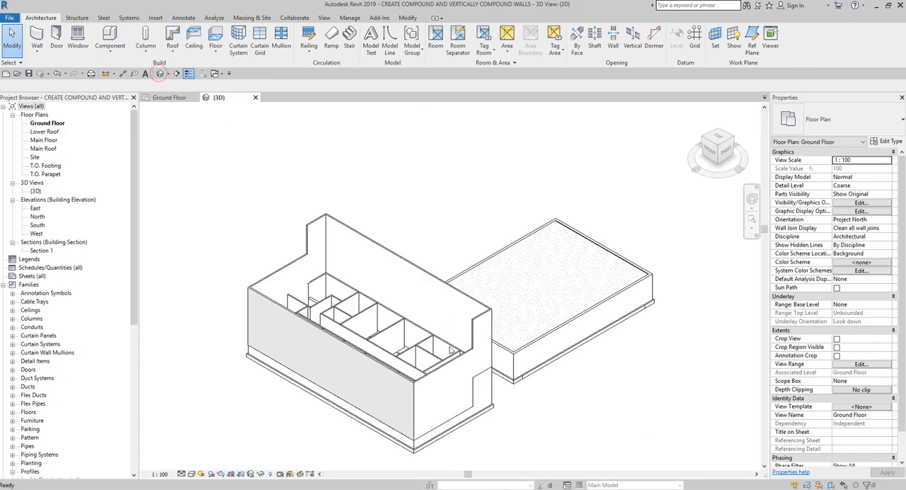
scroll(386, 399, up, 5)
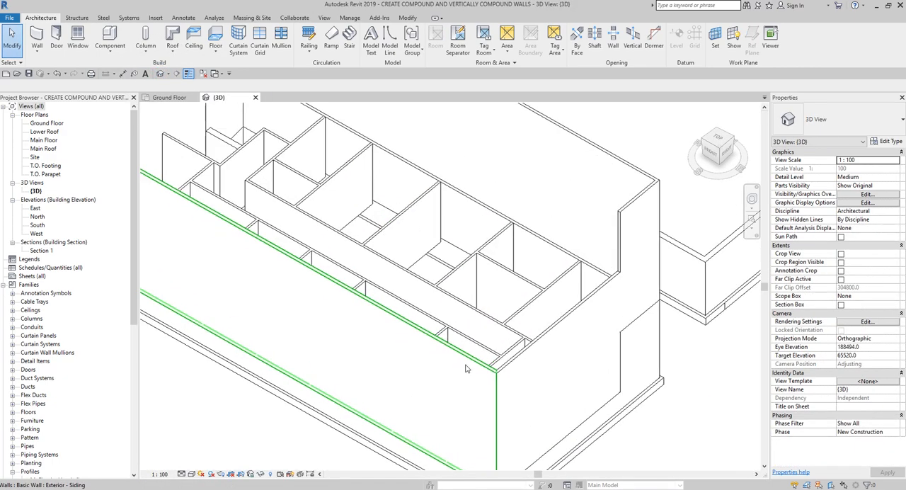
Step: Set the 3D view's detail level to Fine and its visual style to Realistic
click(432, 379)
shift+middle_drag(507, 410, 528, 406)
middle_drag(186, 469, 199, 461)
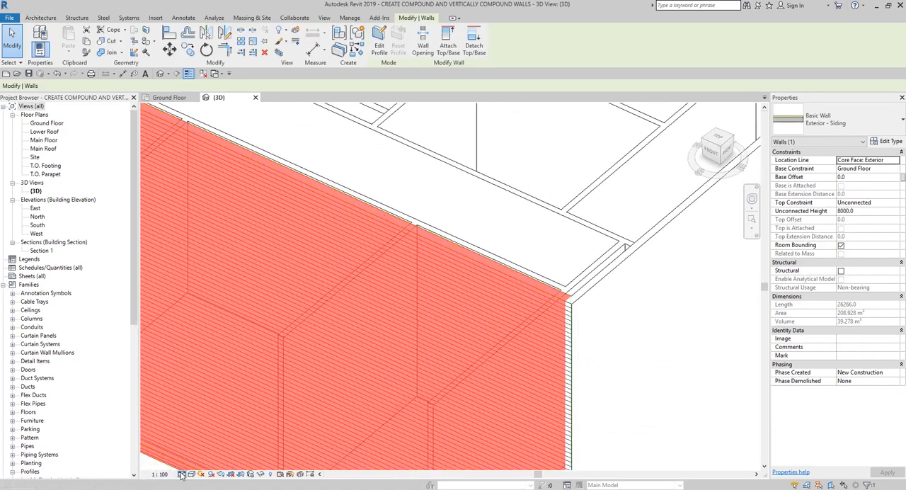
click(182, 473)
click(196, 464)
click(445, 283)
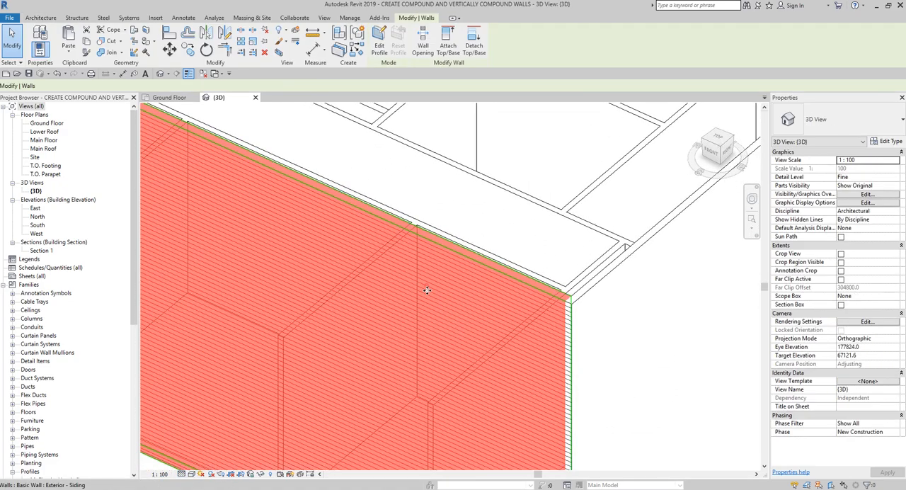
shift+middle_drag(427, 260, 453, 355)
click(191, 473)
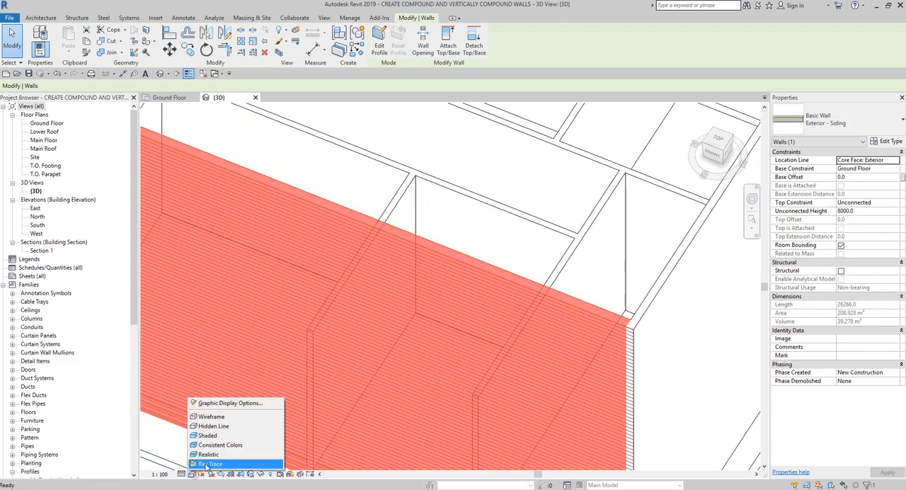
click(213, 456)
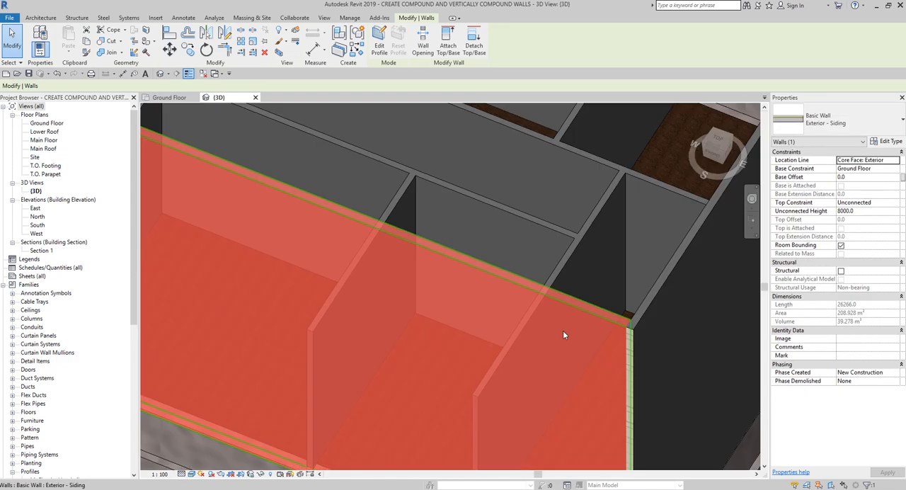
Step: Examine the siding finish on the Exterior - Siding wall around the building corner in the 3D view
shift+middle_drag(657, 309, 604, 284)
click(626, 232)
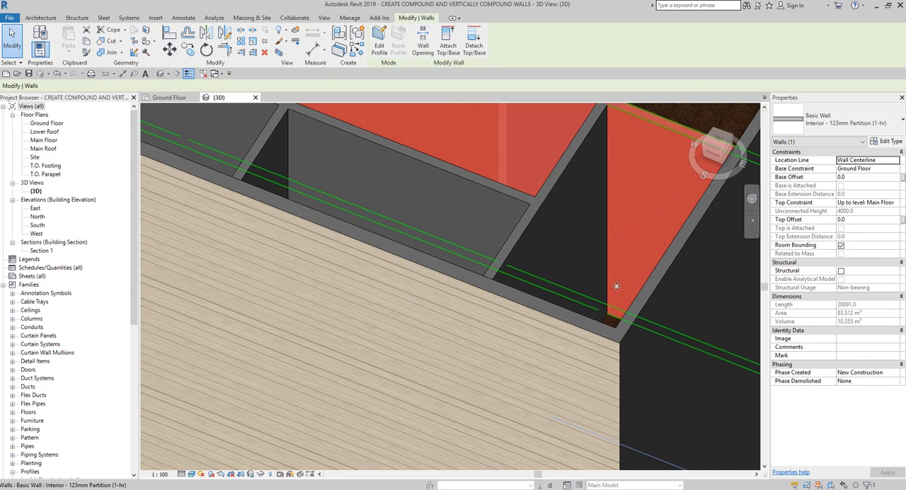
scroll(453, 312, down, 2)
key(Escape)
scroll(351, 343, down, 2)
click(349, 346)
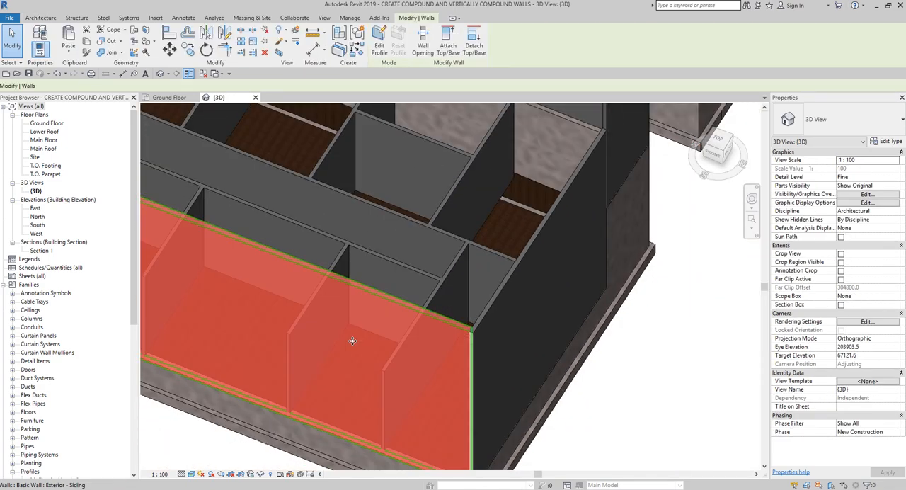
middle_drag(324, 349, 427, 319)
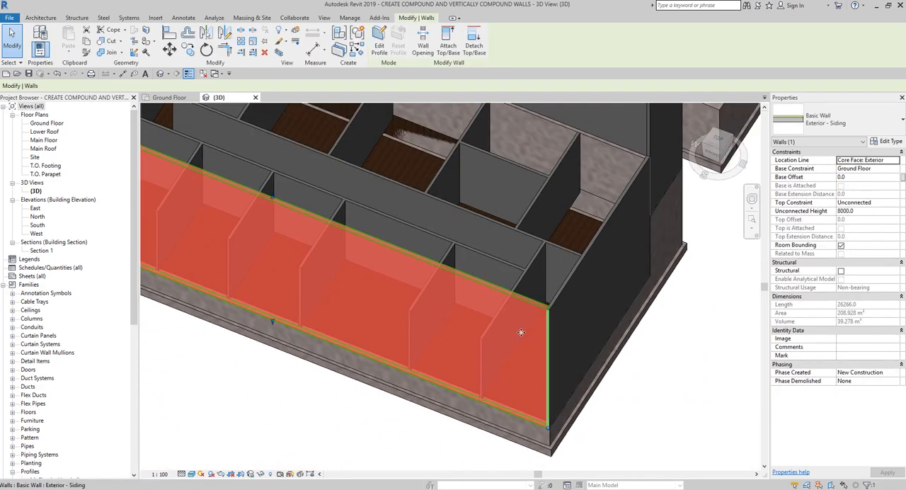
Step: Open the Ground Floor plan and look over the Exterior - Siding wall and the rest of the exterior wall layout
click(169, 97)
click(275, 285)
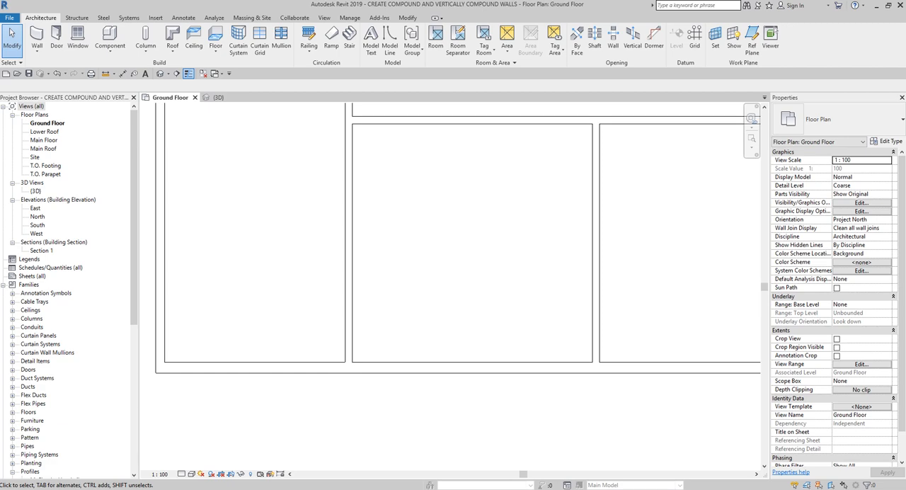
click(541, 367)
click(485, 370)
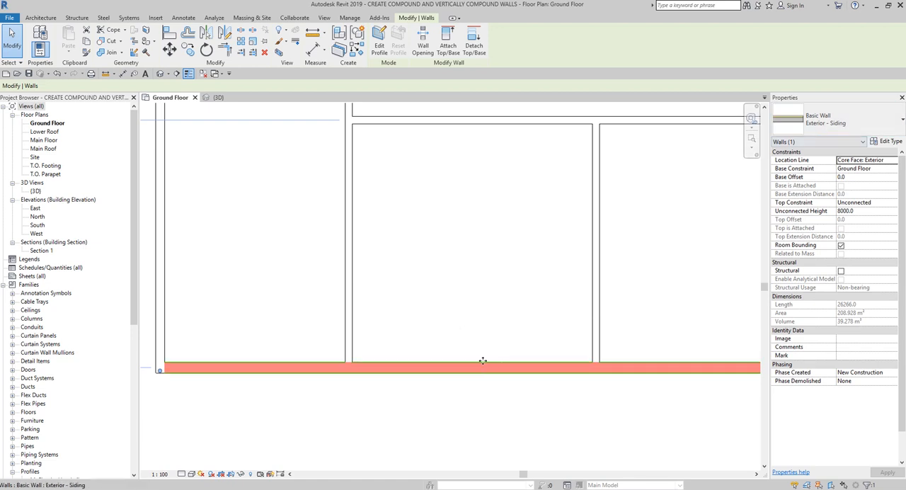
scroll(482, 361, down, 3)
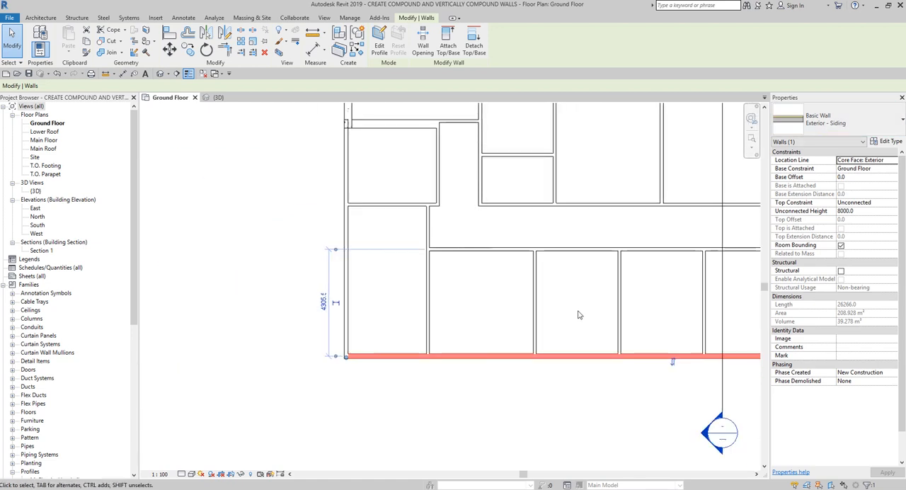
scroll(577, 315, down, 1)
click(575, 311)
middle_drag(575, 313, 373, 343)
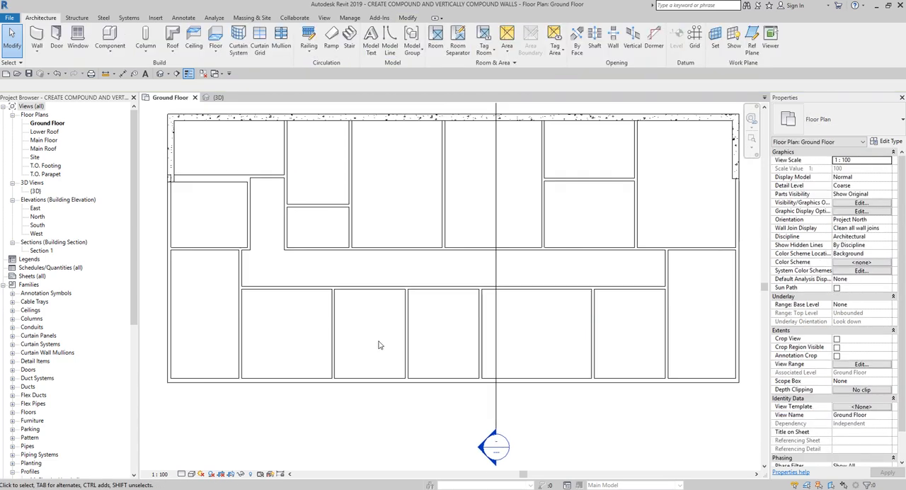
scroll(378, 344, down, 2)
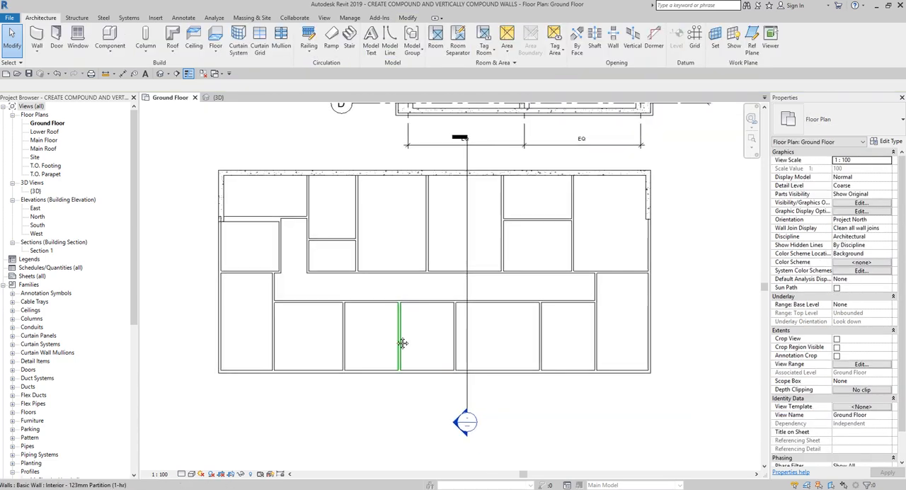
Step: Change all Generic - 150mm walls in the entire project to the Exterior - Siding type, starting from the east exterior wall
click(648, 330)
click(703, 317)
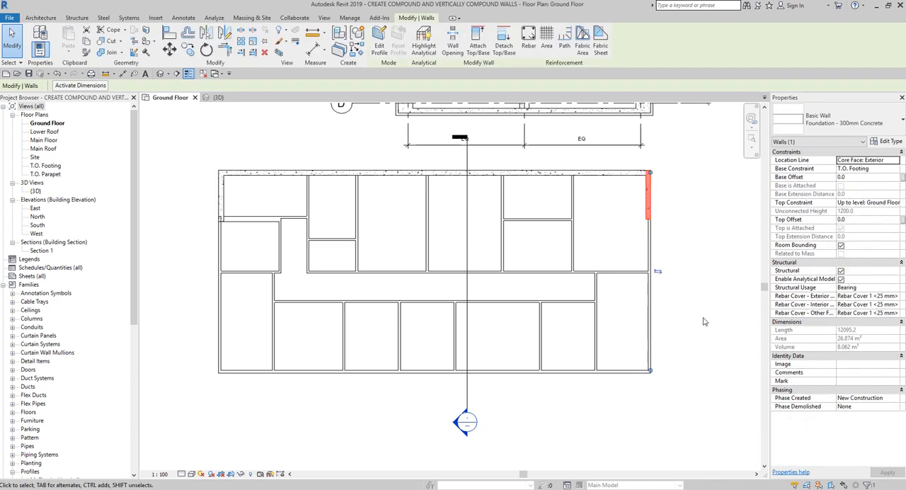
click(651, 346)
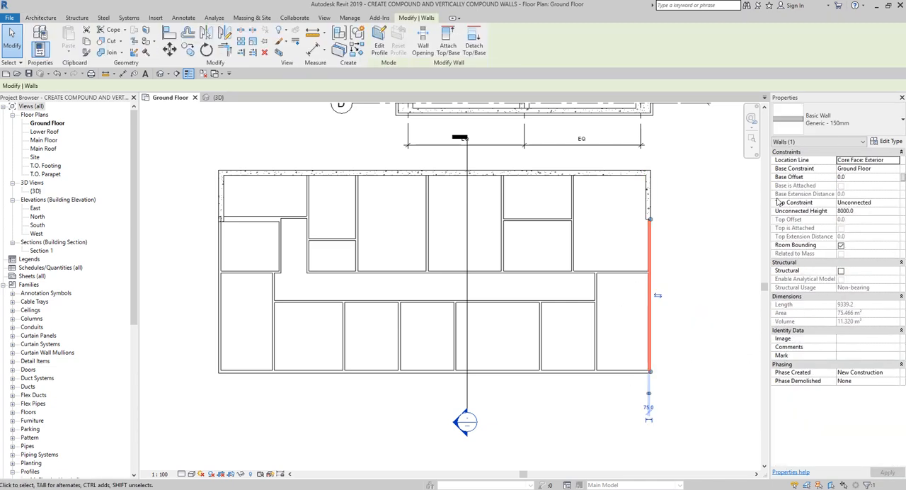
click(835, 131)
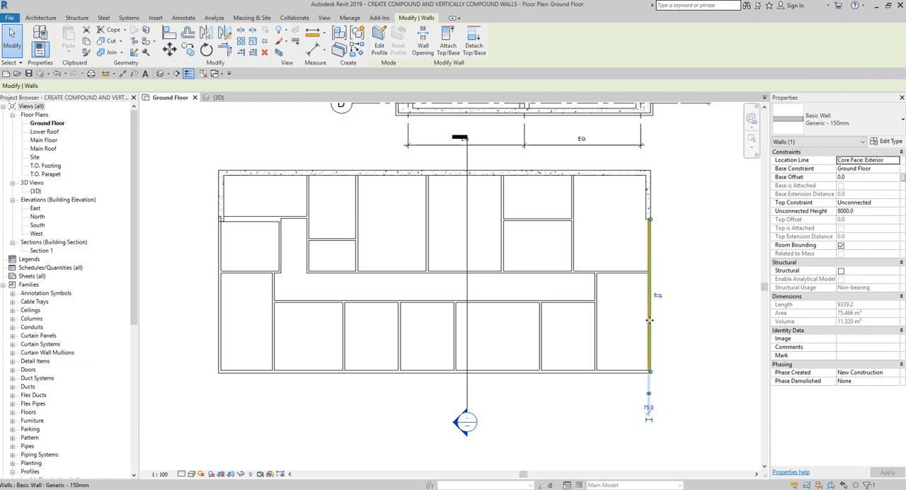
right_click(649, 320)
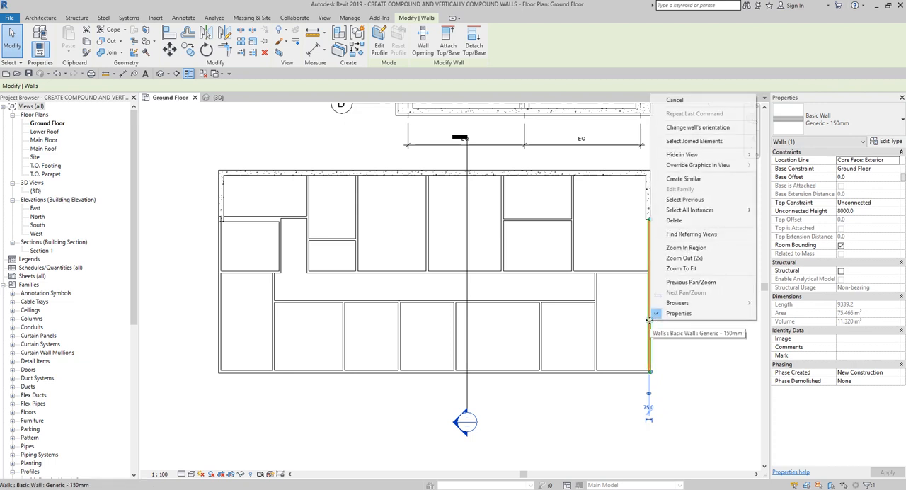
click(702, 210)
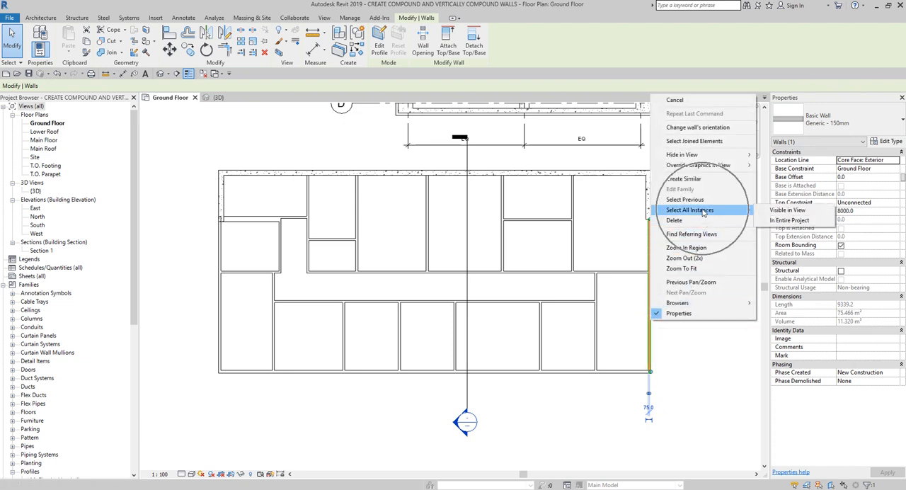
click(795, 221)
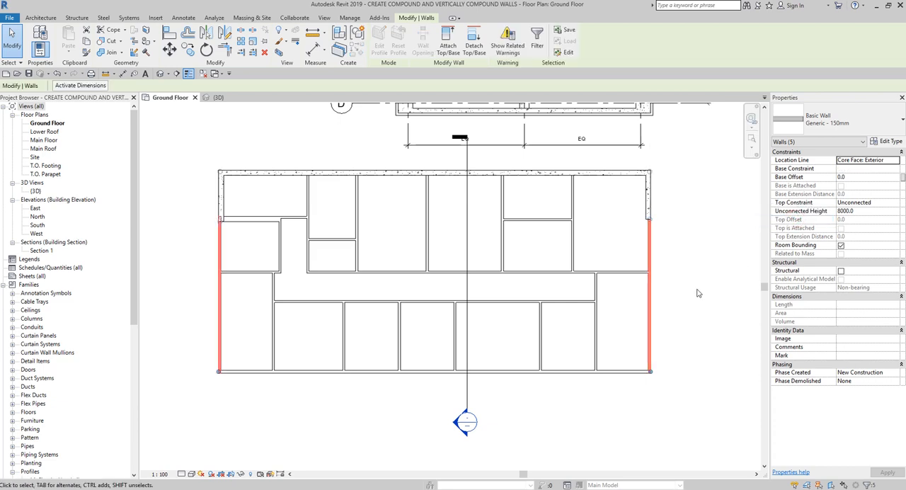
click(854, 121)
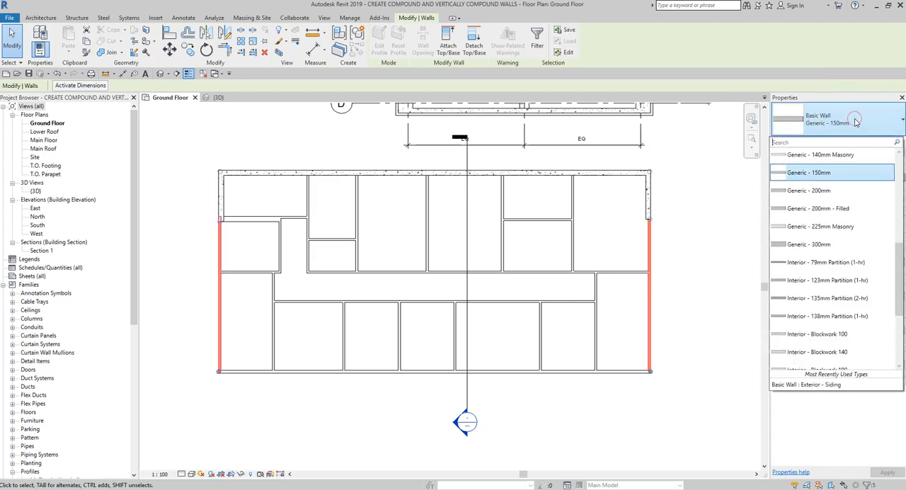
scroll(836, 263, up, 4)
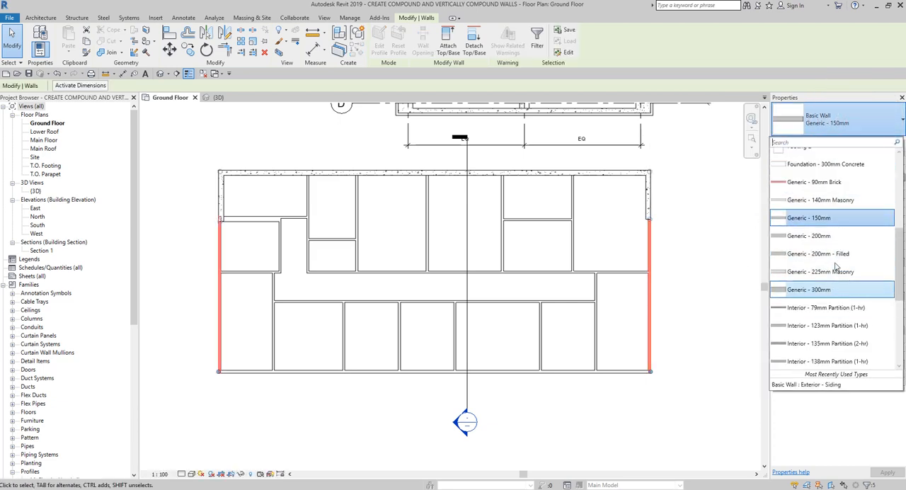
scroll(837, 265, down, 2)
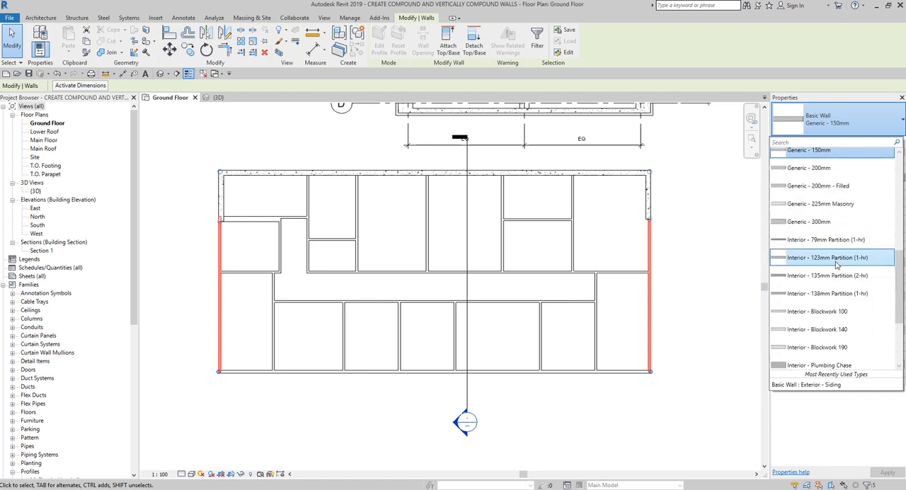
scroll(837, 264, up, 3)
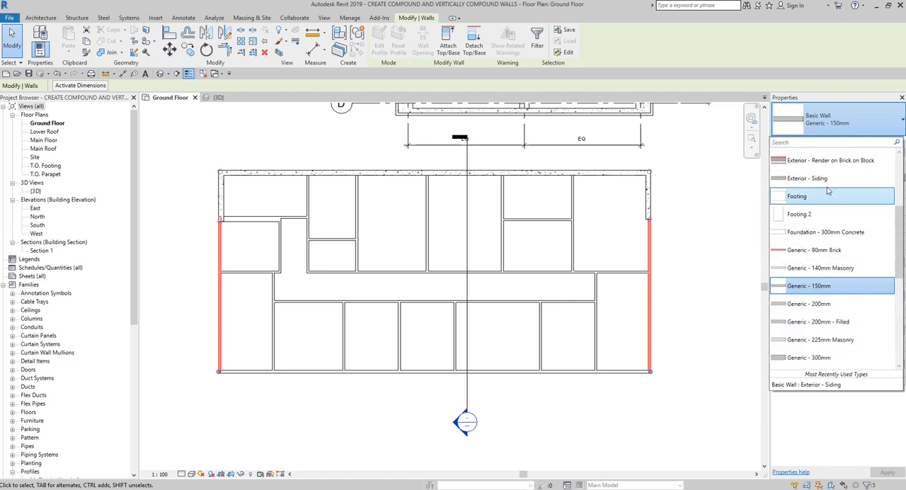
click(814, 178)
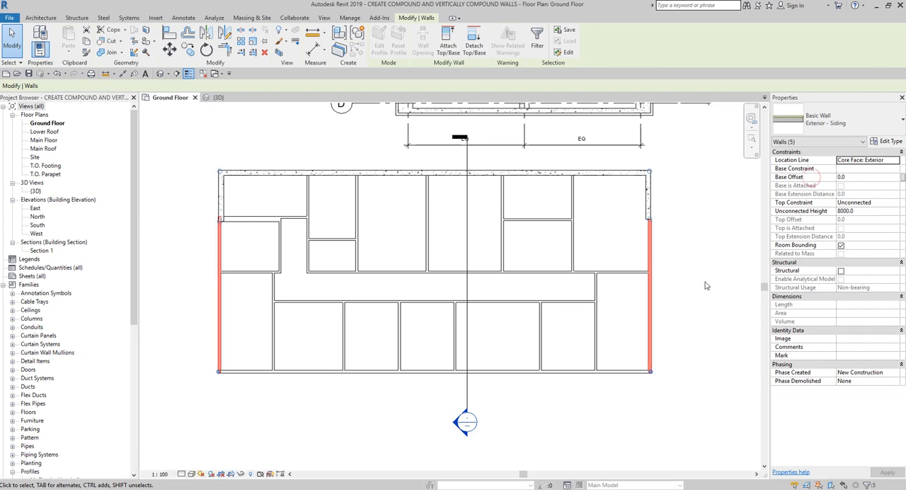
click(691, 308)
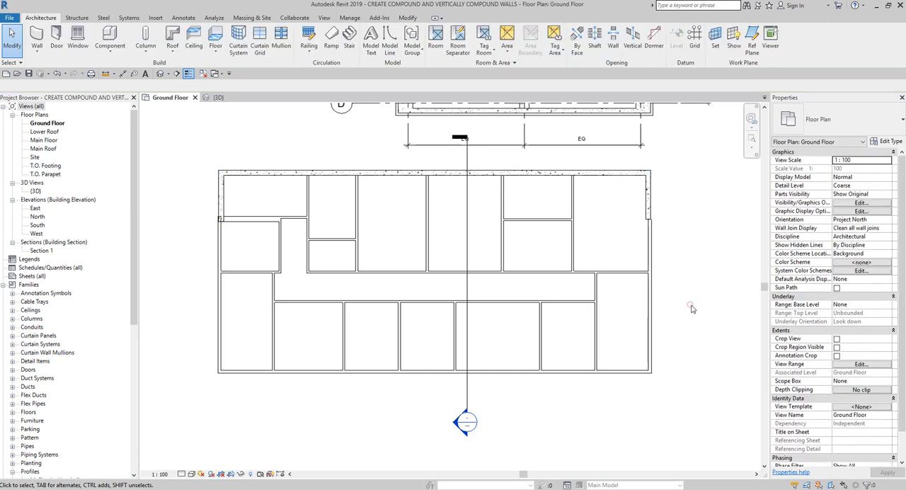
Step: Open the default 3D view and inspect the siding on both exterior walls meeting at the building corner
click(160, 74)
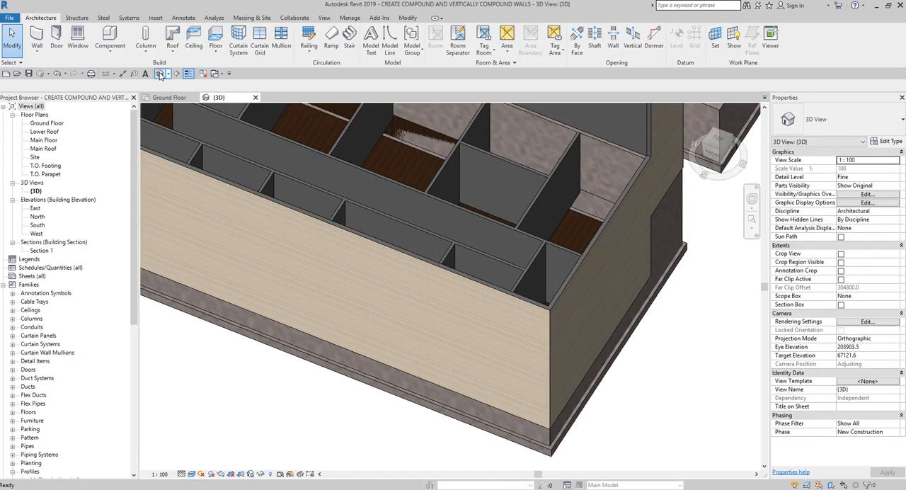
click(657, 401)
shift+middle_drag(655, 396, 664, 311)
click(694, 434)
shift+middle_drag(639, 385, 656, 409)
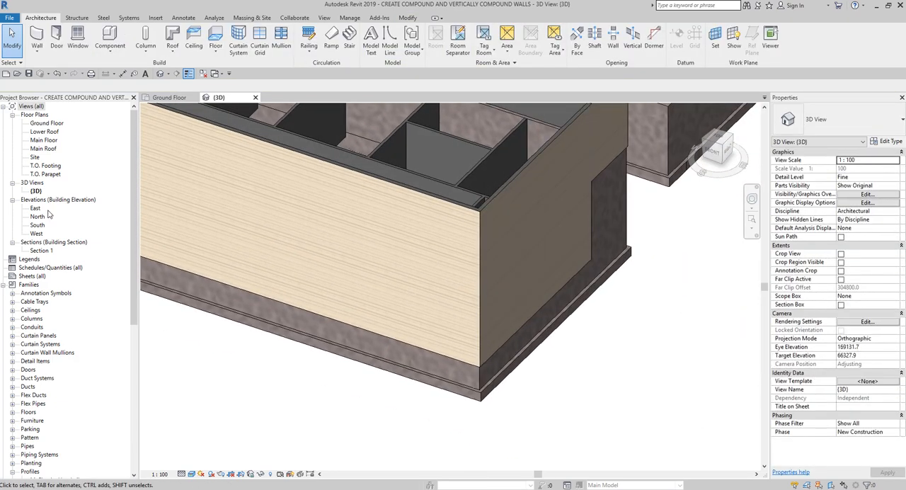
Step: Open the Section 1 view and set its detail level to Fine
double_click(41, 251)
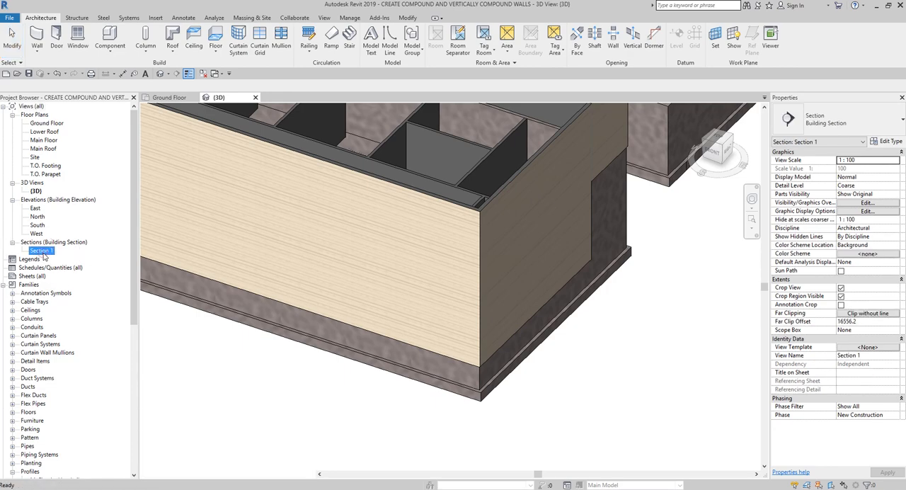
scroll(297, 372, up, 4)
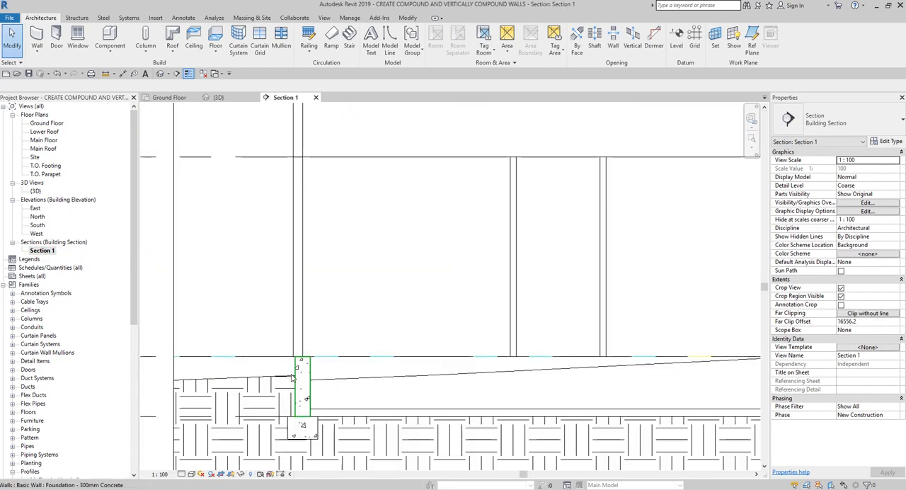
middle_drag(602, 343, 184, 308)
scroll(429, 316, down, 1)
middle_drag(571, 312, 534, 310)
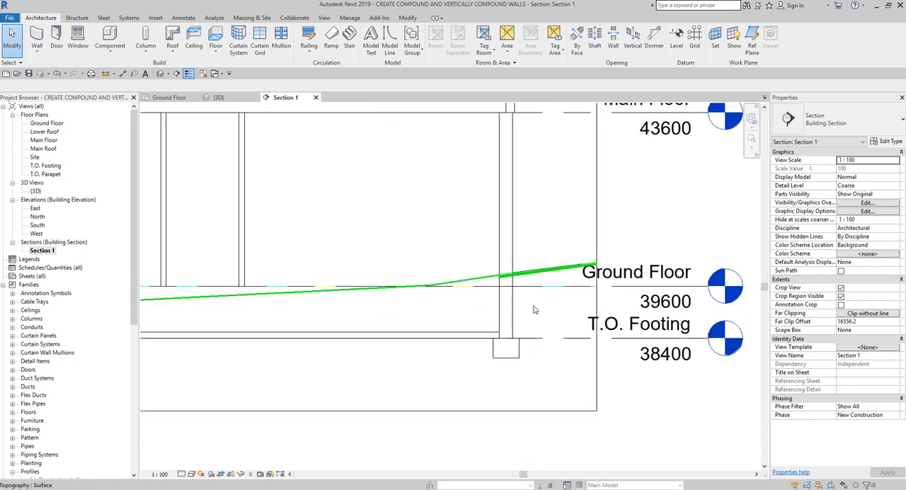
scroll(533, 309, down, 1)
middle_drag(511, 281, 463, 326)
click(182, 474)
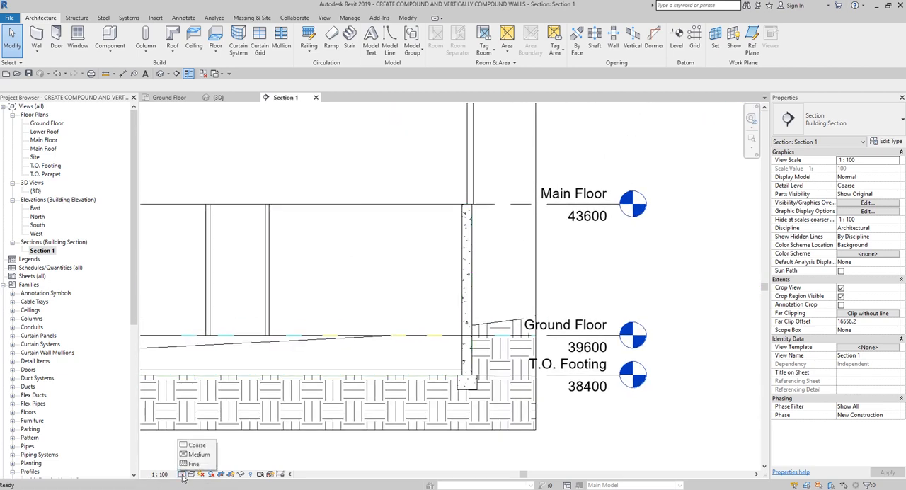
click(194, 464)
Step: Set the section's visual style to Realistic and examine the exterior wall layers above the concrete foundation wall at Main Floor
scroll(455, 240, up, 4)
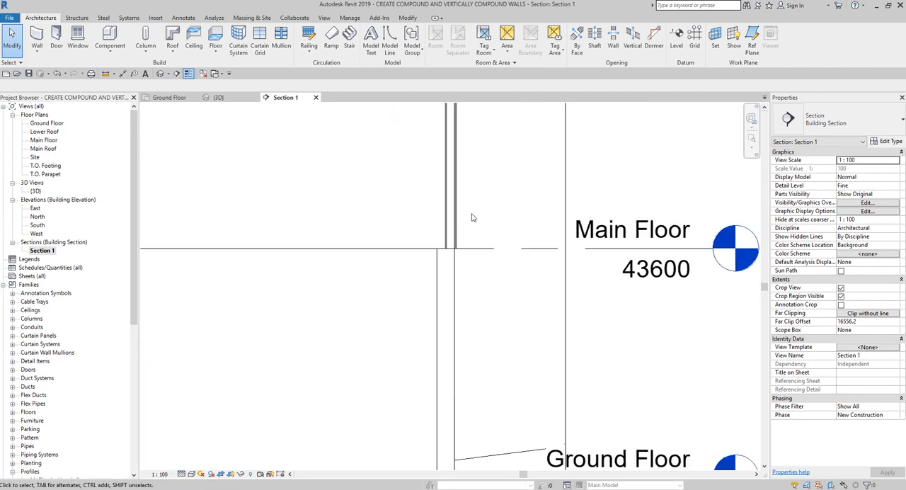
scroll(455, 241, up, 1)
click(191, 473)
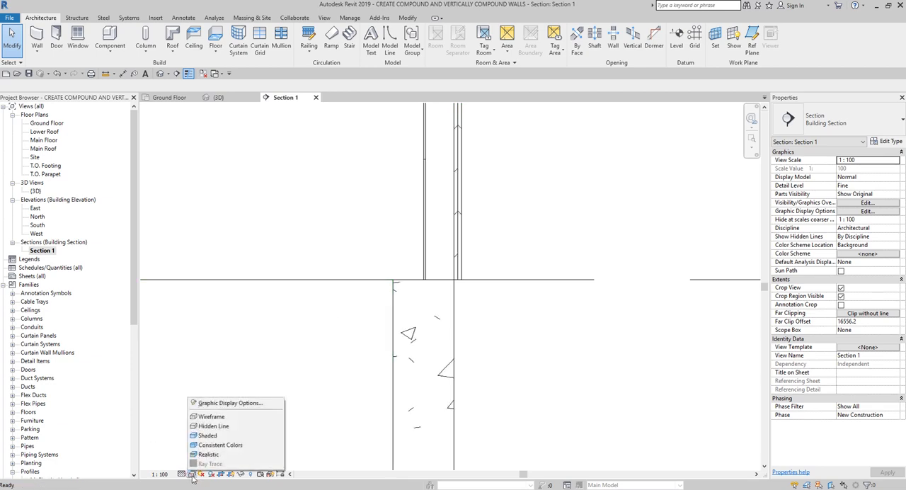
click(213, 461)
scroll(447, 238, up, 3)
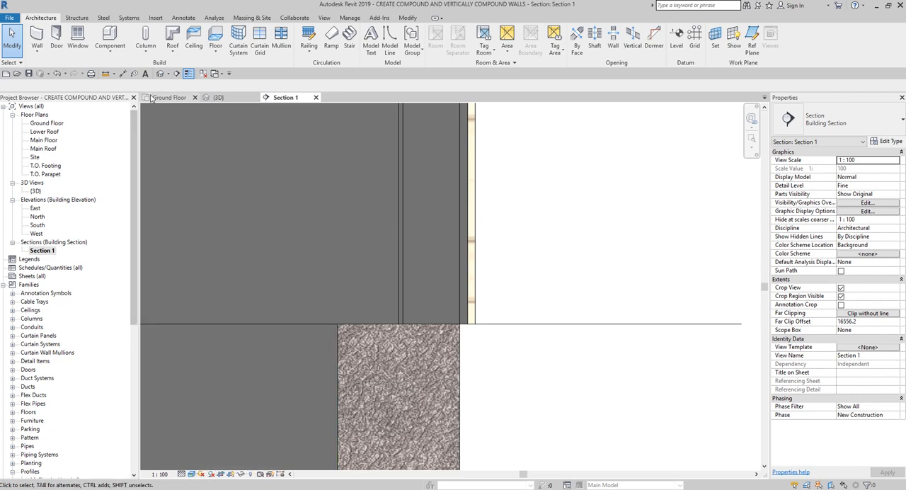
Step: Return to the default 3D view and look over the whole building corner from farther out
click(160, 74)
scroll(281, 149, down, 1)
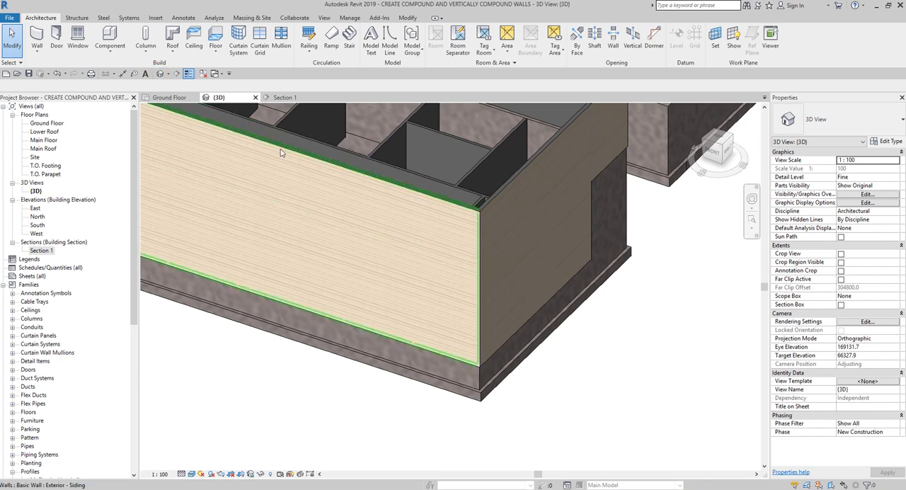
scroll(264, 203, down, 2)
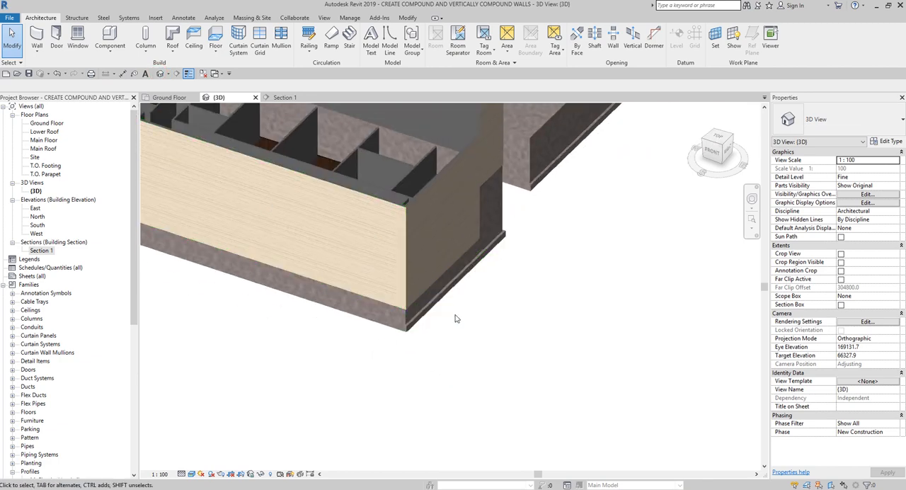
Step: Open the Main Floor plan and bring up the type properties of the Exterior - Brick on Mtl. Stud wall for placement
middle_drag(327, 249, 487, 311)
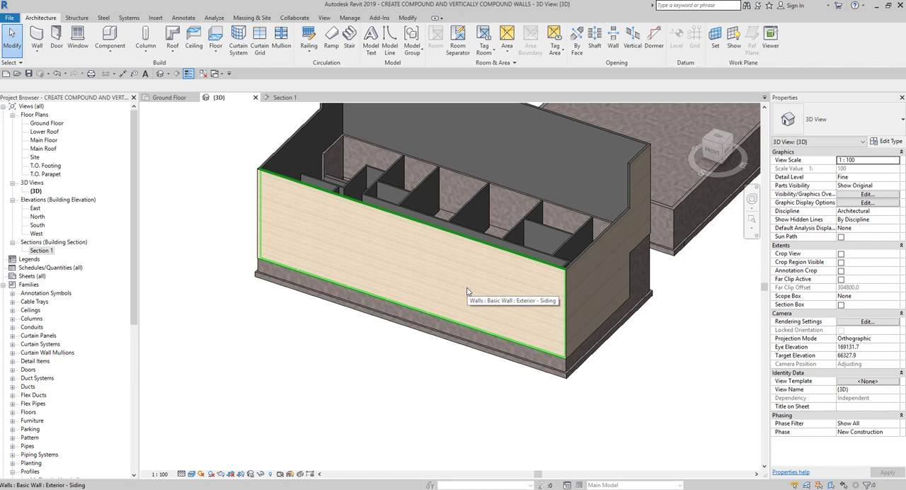
double_click(40, 140)
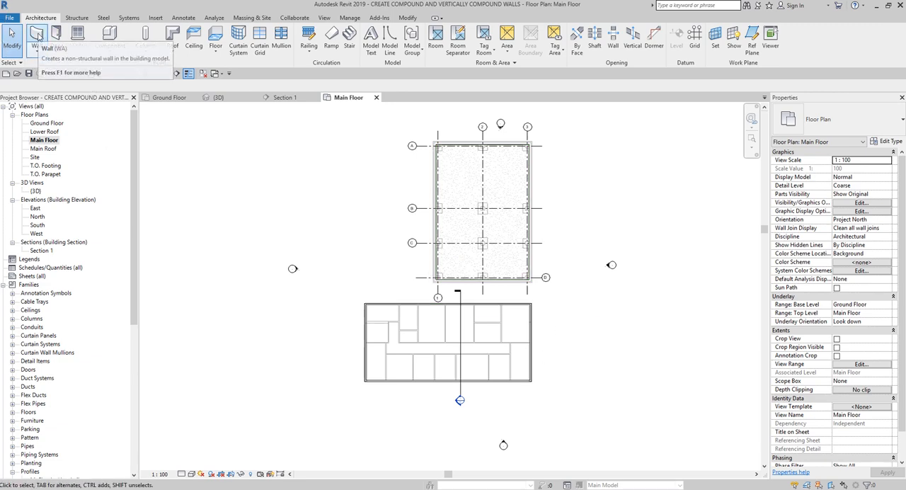
click(39, 36)
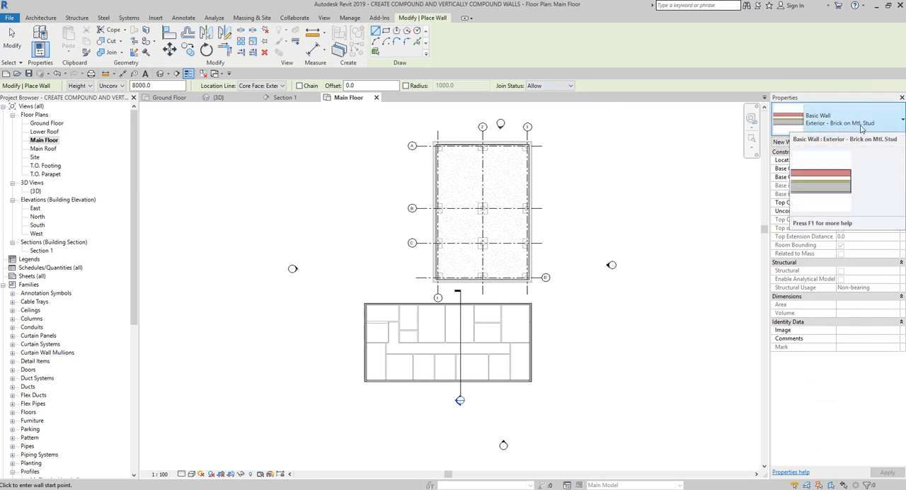
click(896, 142)
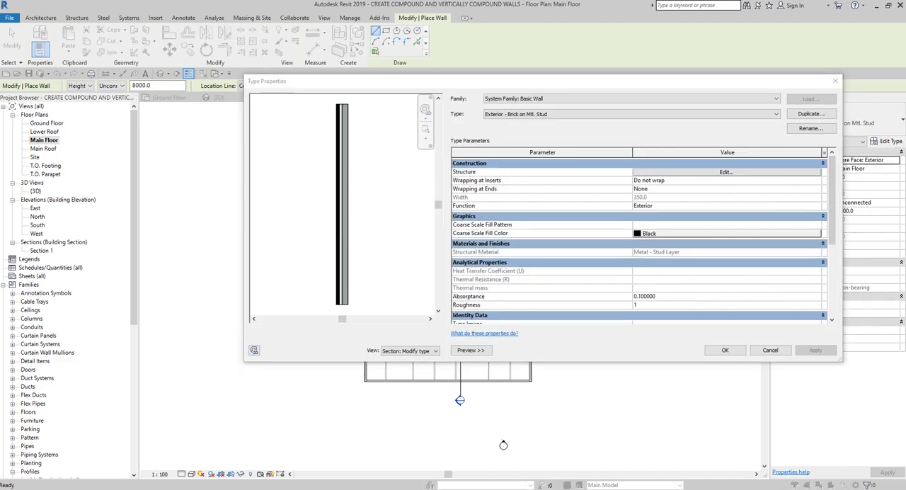
Step: Duplicate the wall type under the name Exterior - Brick and Block on Mtl Stud
key(ctrl)
key(ctrl)
click(811, 114)
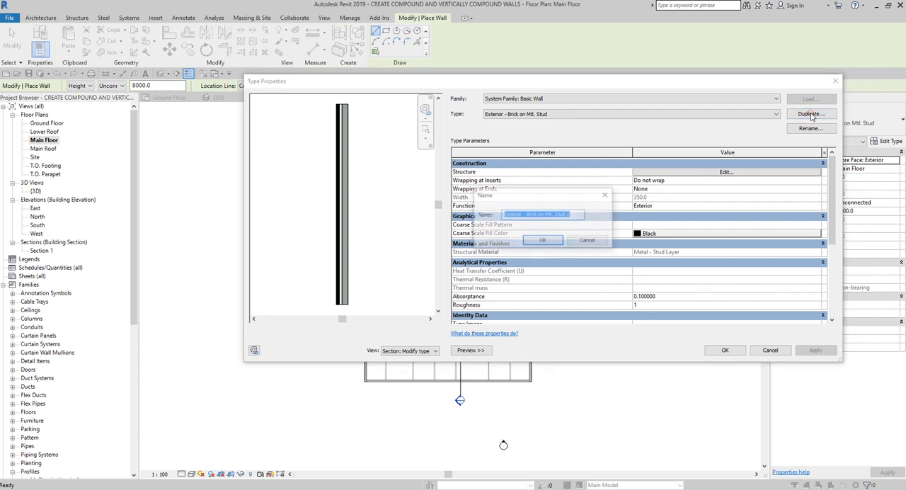
click(577, 213)
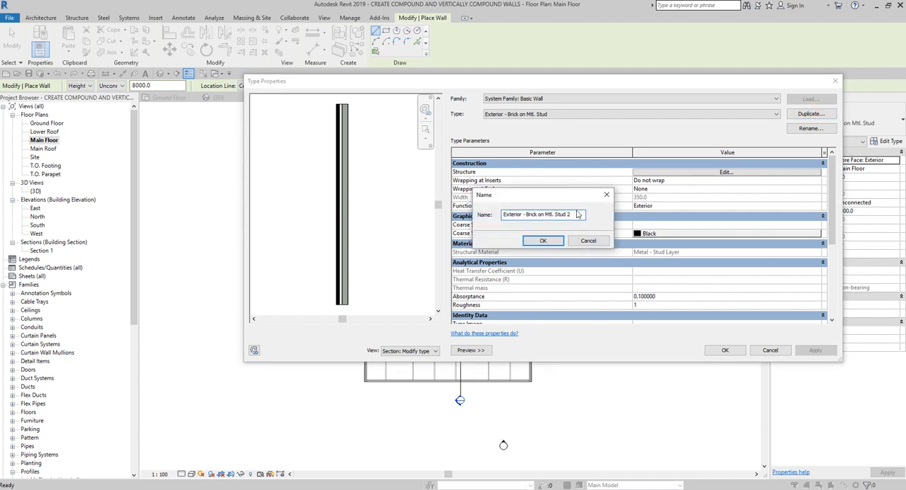
key(BackSpace)
key(BackSpace)
key(BackSpace)
key(BackSpace)
key(BackSpace)
key(BackSpace)
key(BackSpace)
key(BackSpace)
key(BackSpace)
key(BackSpace)
key(BackSpace)
key(BackSpace)
key(BackSpace)
text(and)
text(. Stud)
click(543, 240)
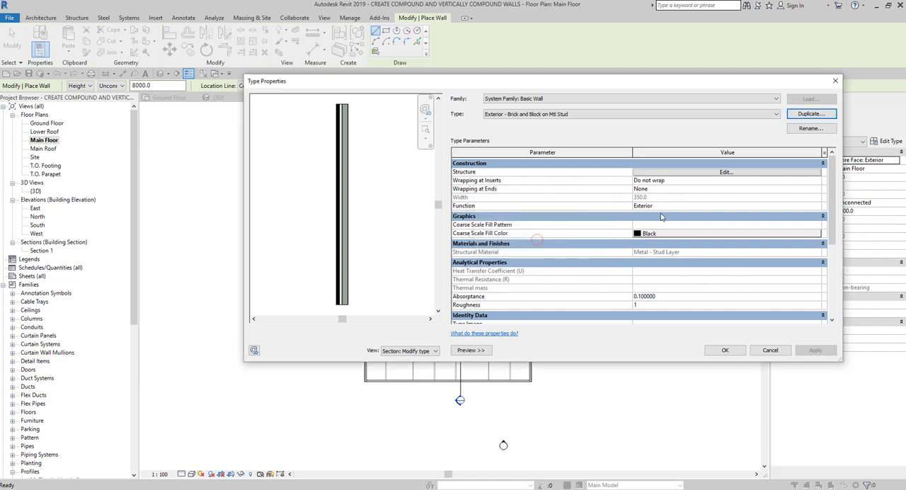
click(564, 114)
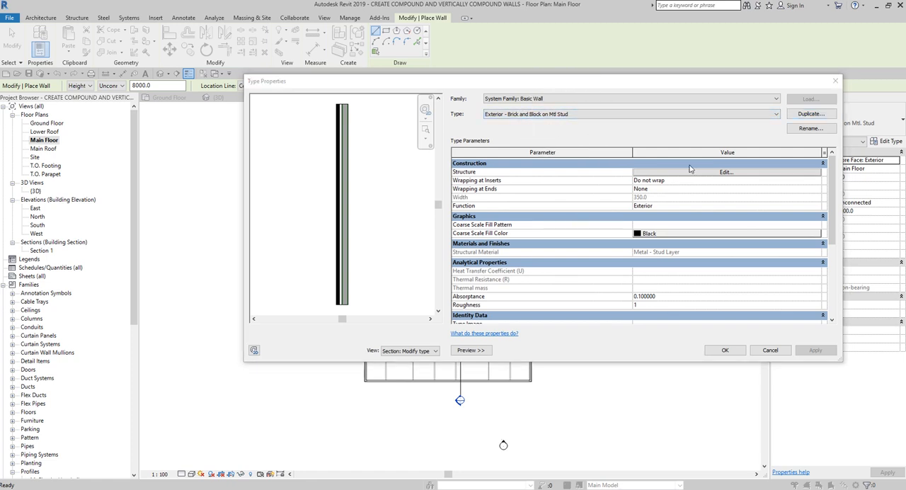
Step: Open the layer structure of the Exterior - Brick and Block on Mtl Stud type and select its Masonry - Brick finish layer
click(719, 174)
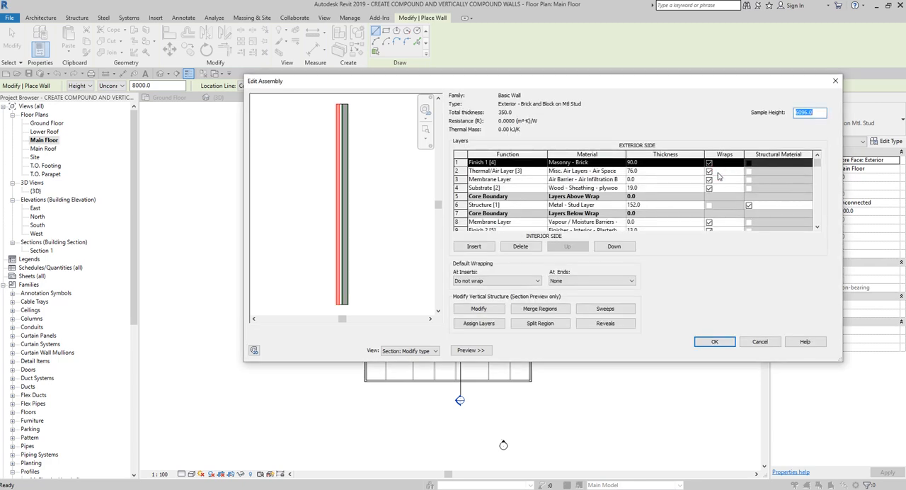
click(390, 287)
click(396, 352)
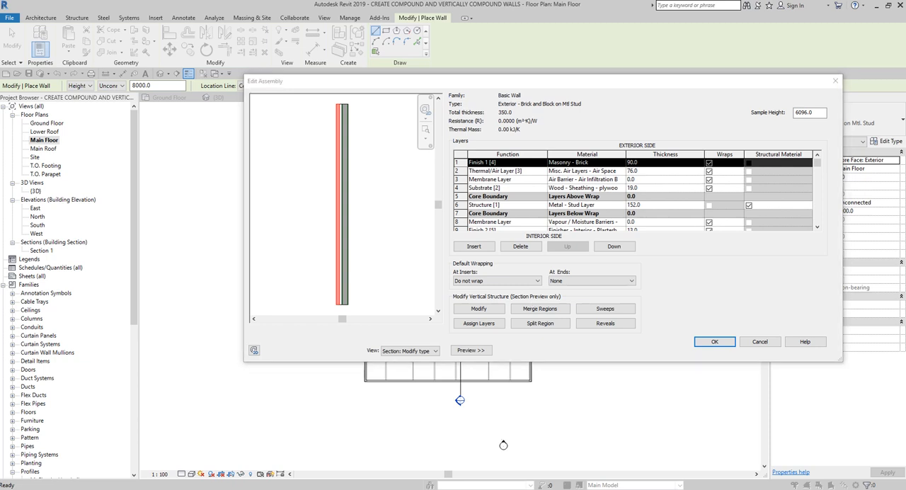
click(509, 164)
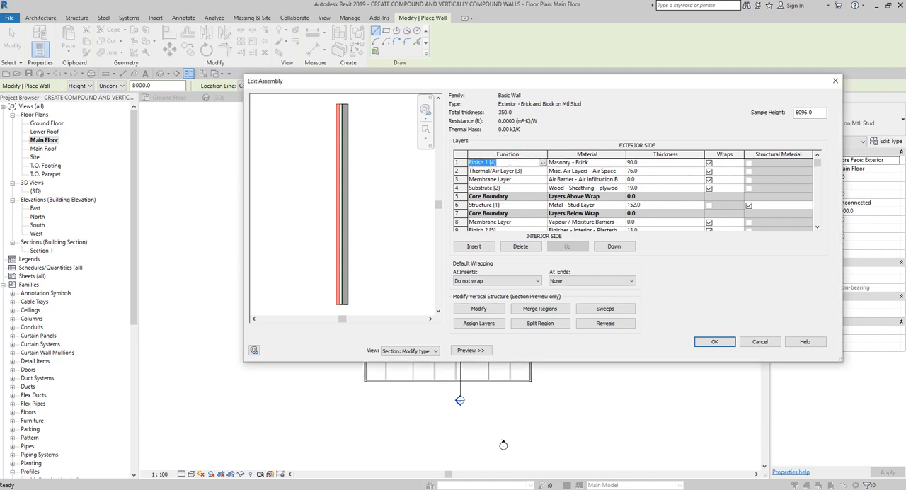
Step: Split the exterior brick layer horizontally about 280 mm above the wall base in the section preview
click(544, 326)
click(544, 327)
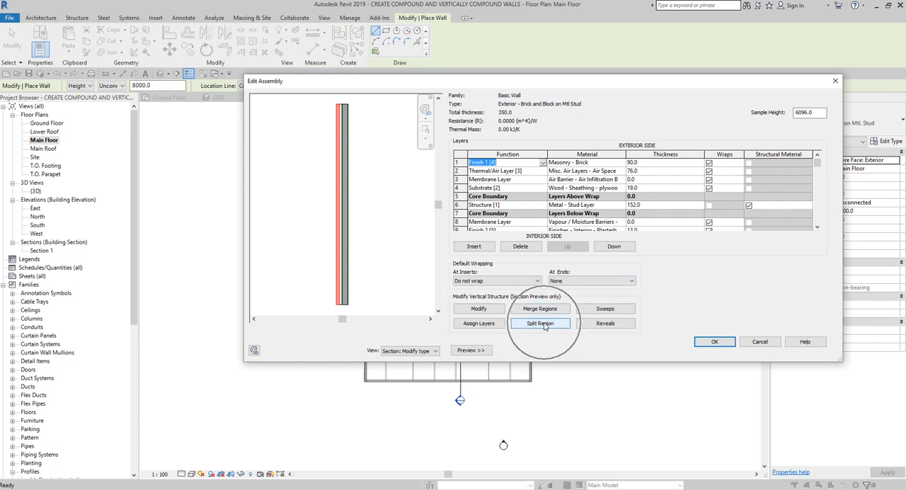
click(544, 326)
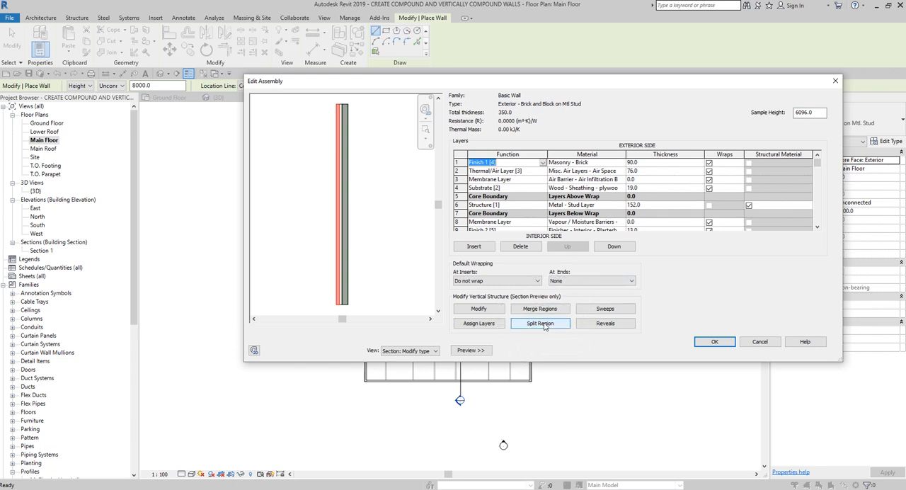
click(544, 324)
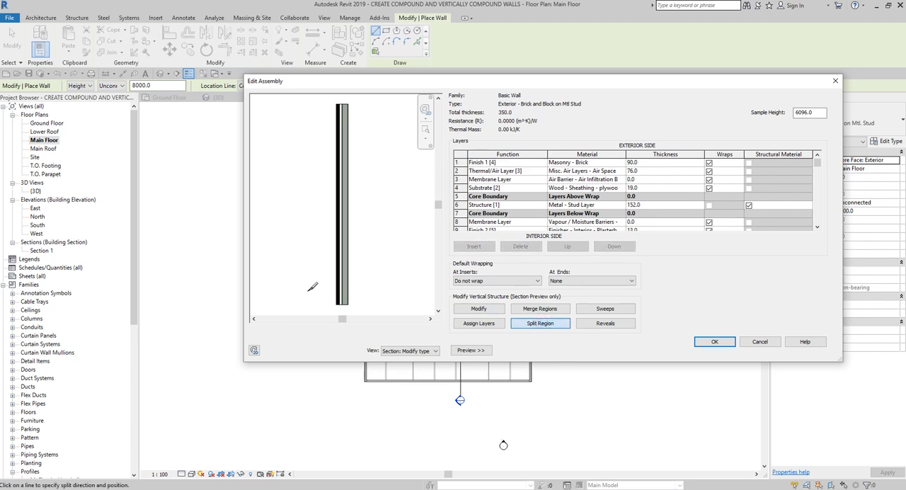
scroll(332, 300, up, 2)
scroll(335, 296, up, 1)
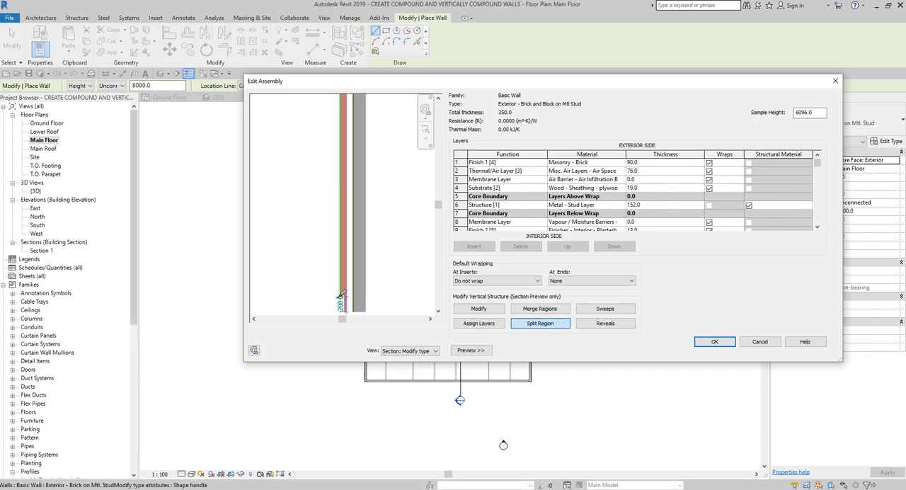
scroll(348, 292, up, 2)
scroll(340, 283, down, 2)
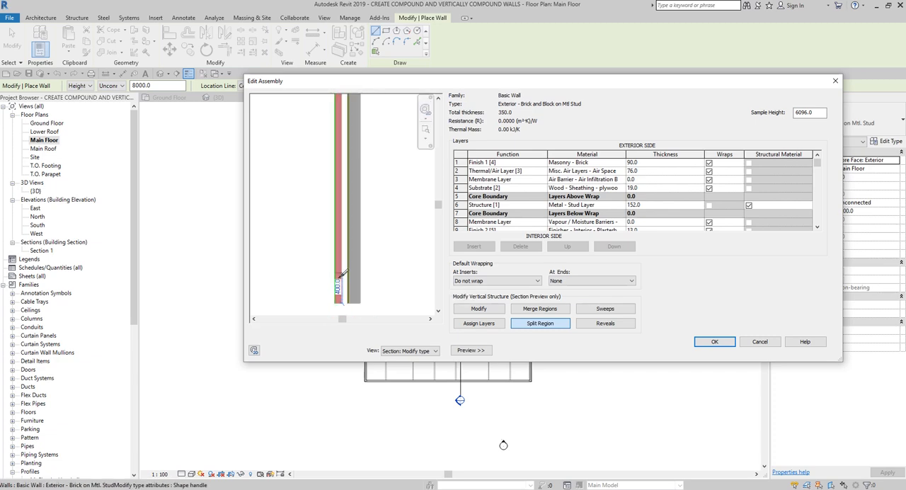
scroll(426, 235, up, 1)
drag(438, 205, 438, 230)
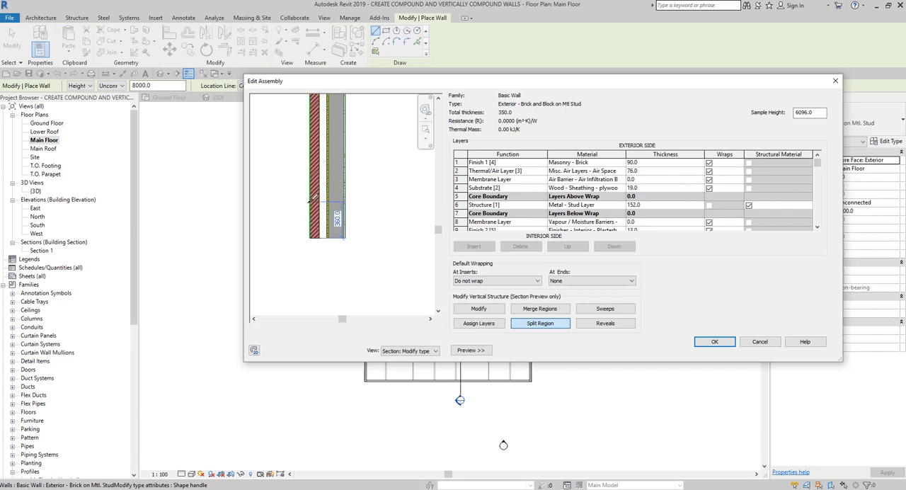
scroll(309, 201, up, 2)
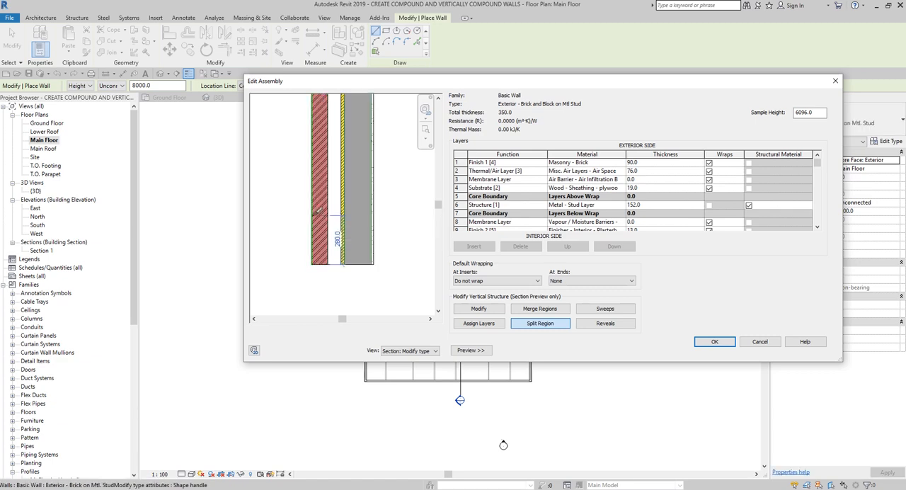
click(318, 213)
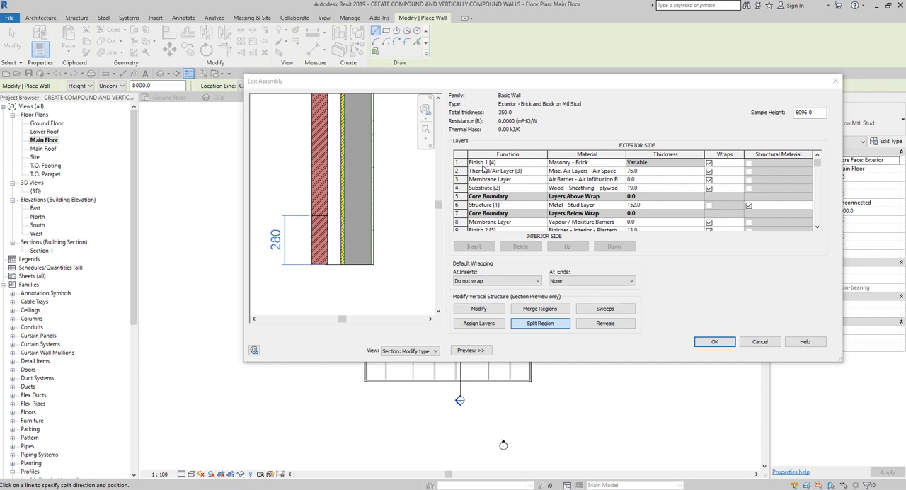
Step: Set the height of the border between the two brick regions to 1050 mm above the wall base
click(659, 164)
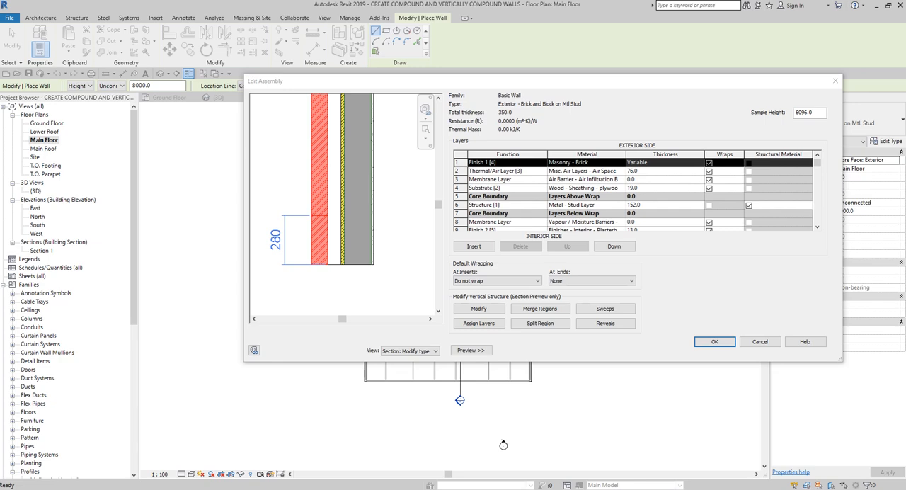
click(479, 309)
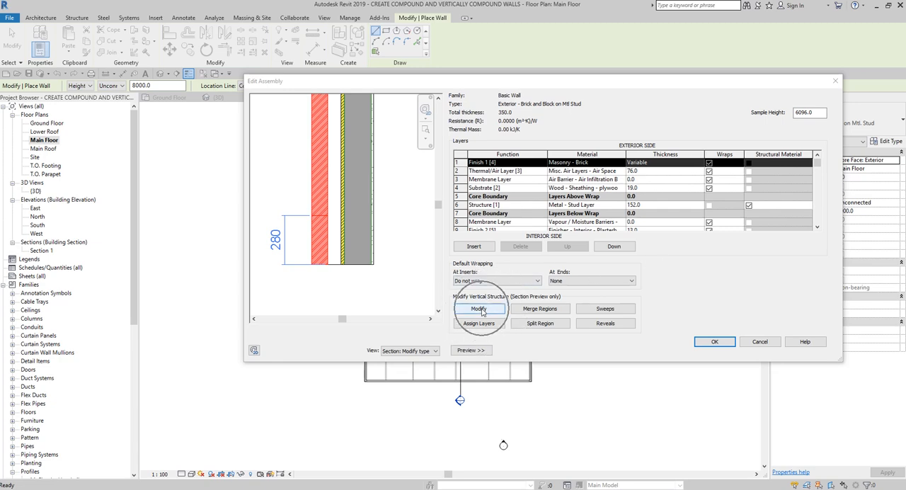
click(480, 310)
click(482, 311)
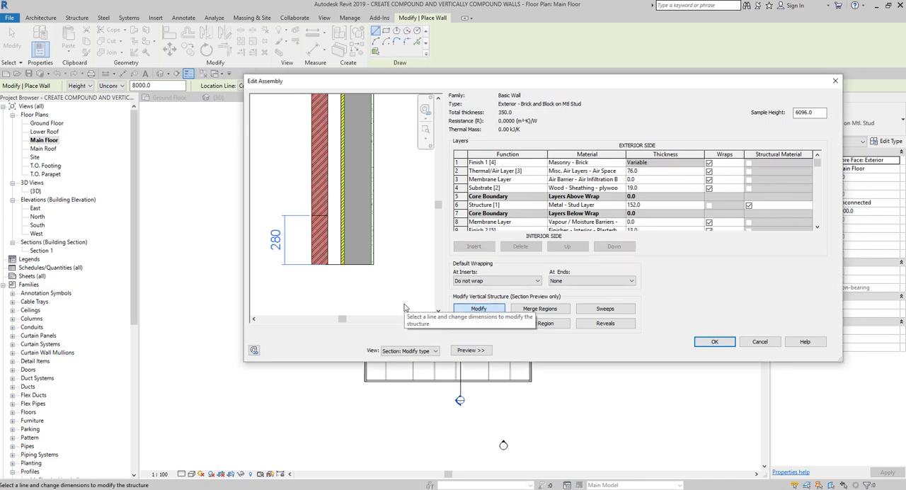
click(320, 216)
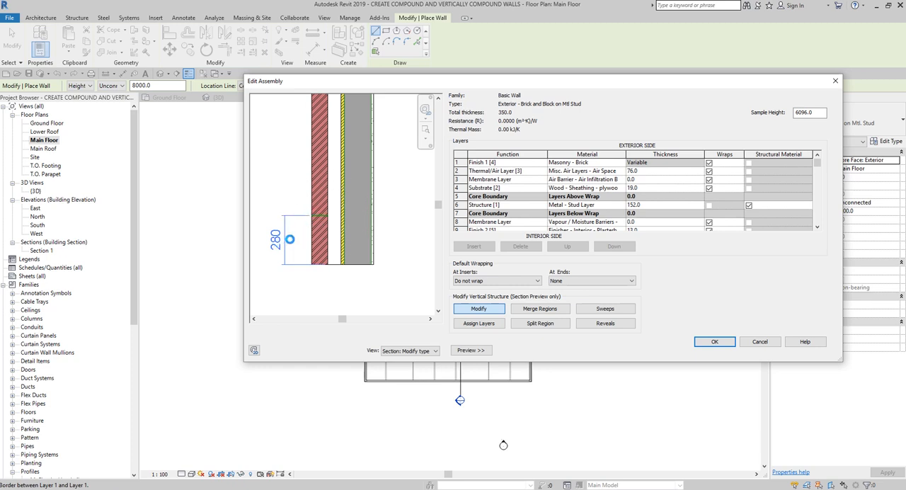
click(320, 220)
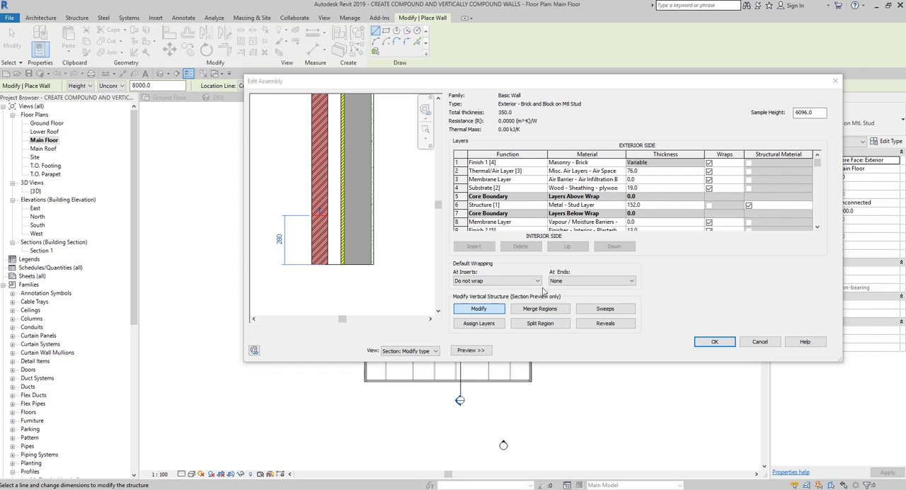
click(280, 241)
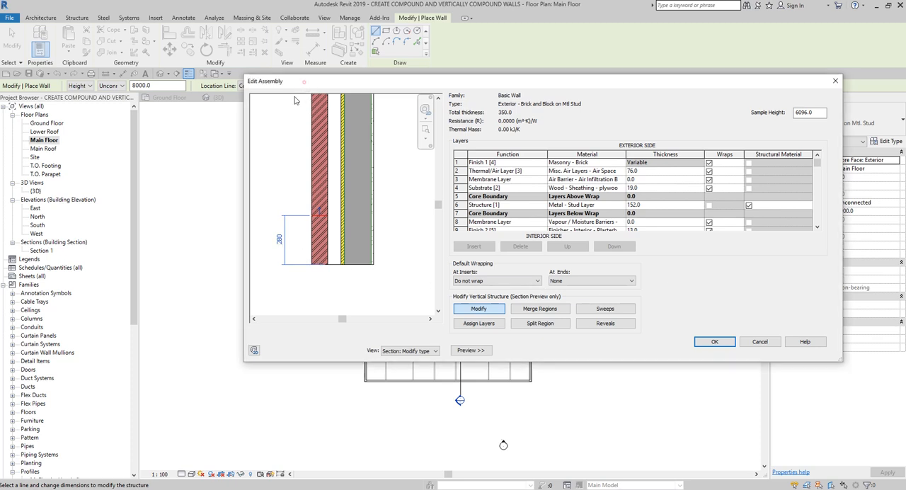
click(280, 241)
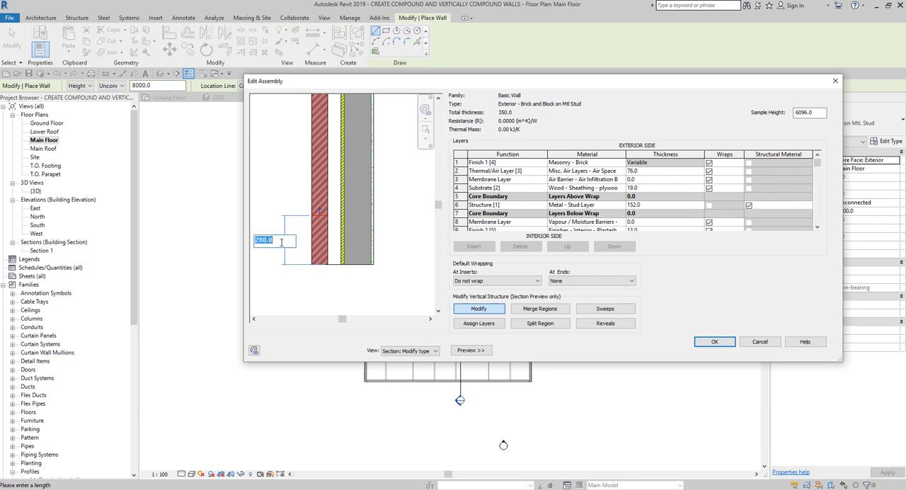
text(1050)
key(Return)
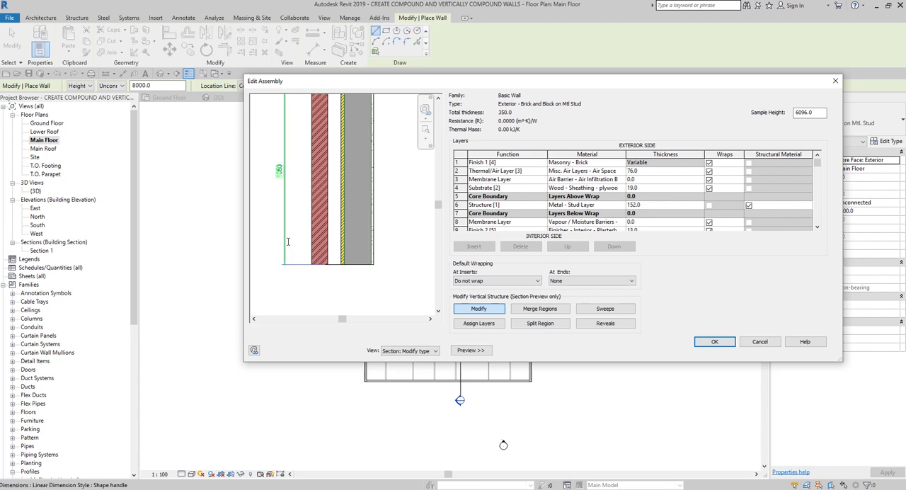
scroll(310, 239, down, 2)
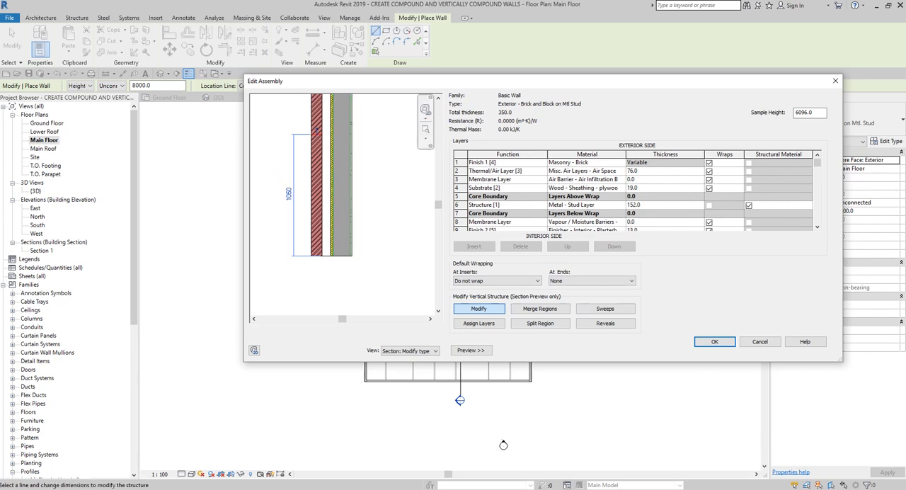
Step: Insert a new layer on the exterior side of the Masonry - Brick layer and set its function to Finish 1 [4]
click(461, 162)
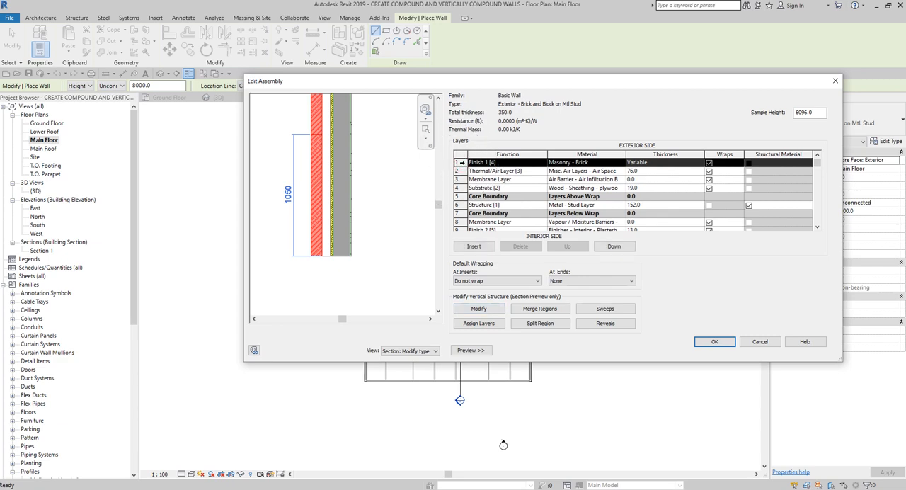
click(477, 248)
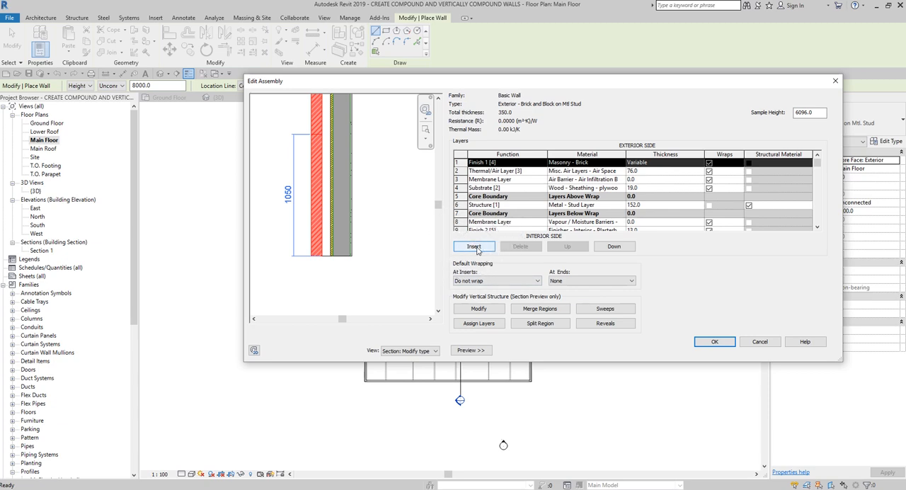
click(474, 246)
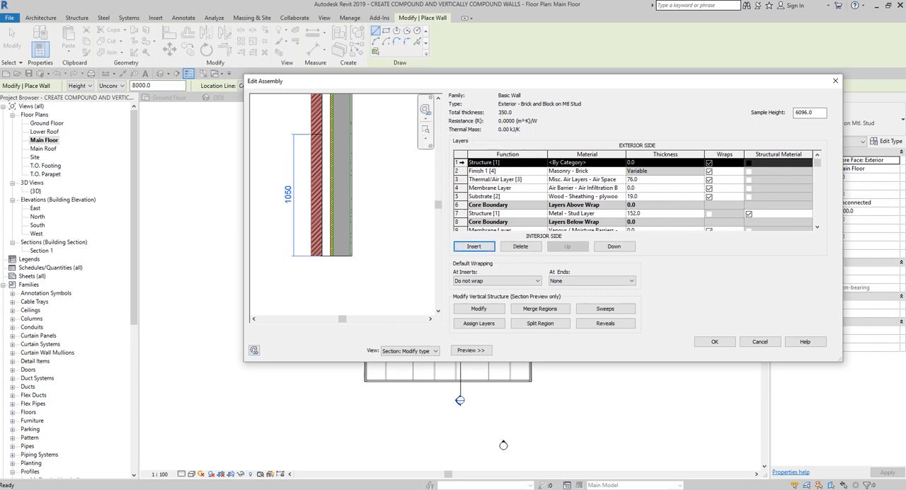
click(500, 164)
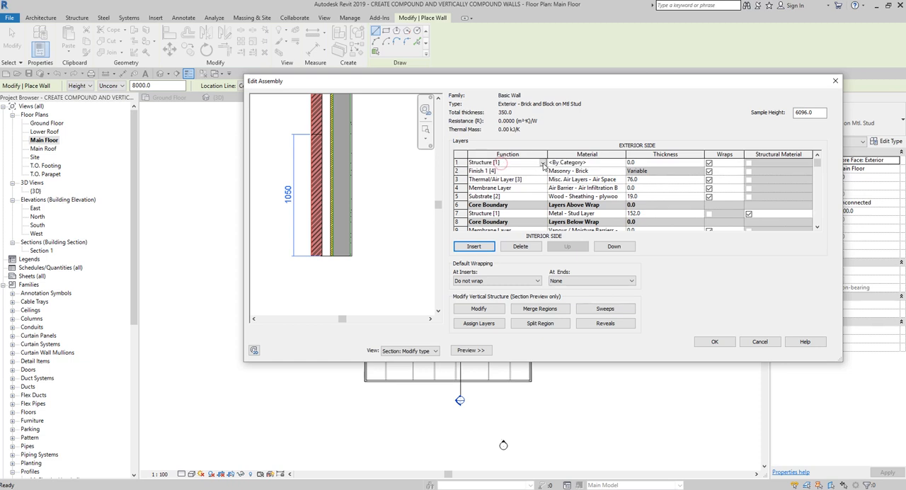
click(542, 163)
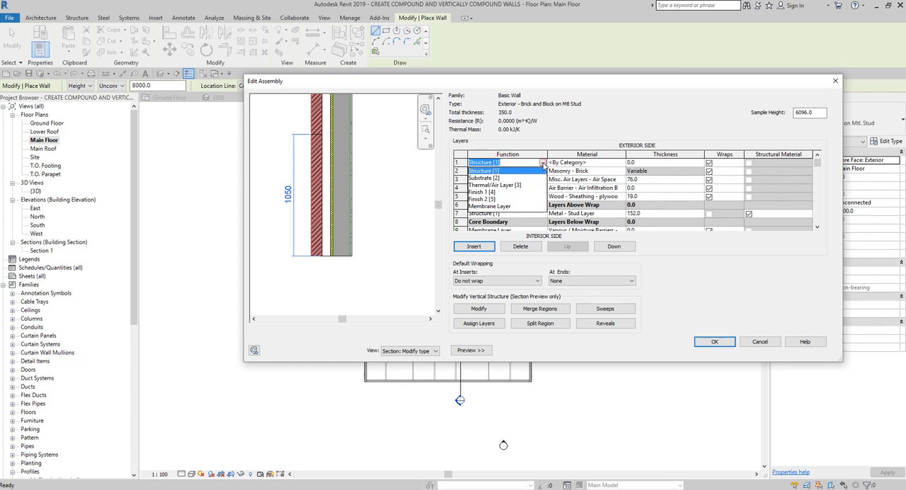
click(485, 192)
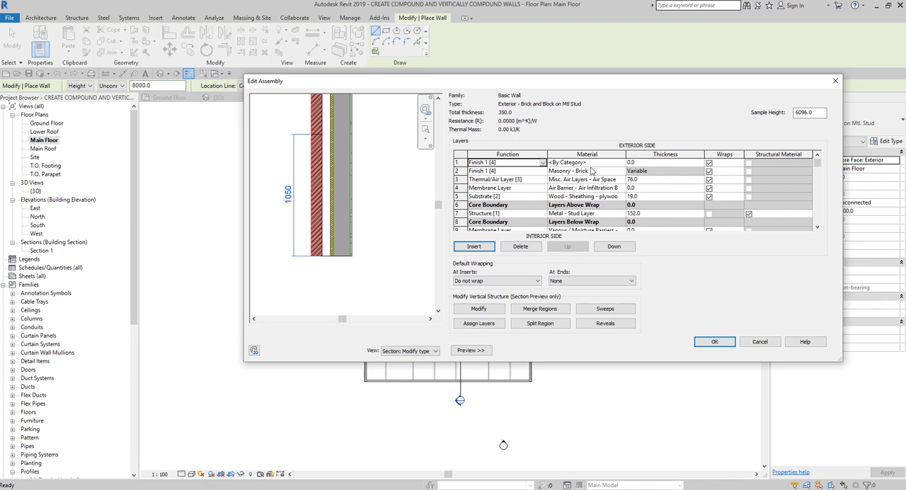
Step: Open the material choices for the new outermost Finish 1 [4] layer and search them for "masonry"
click(610, 163)
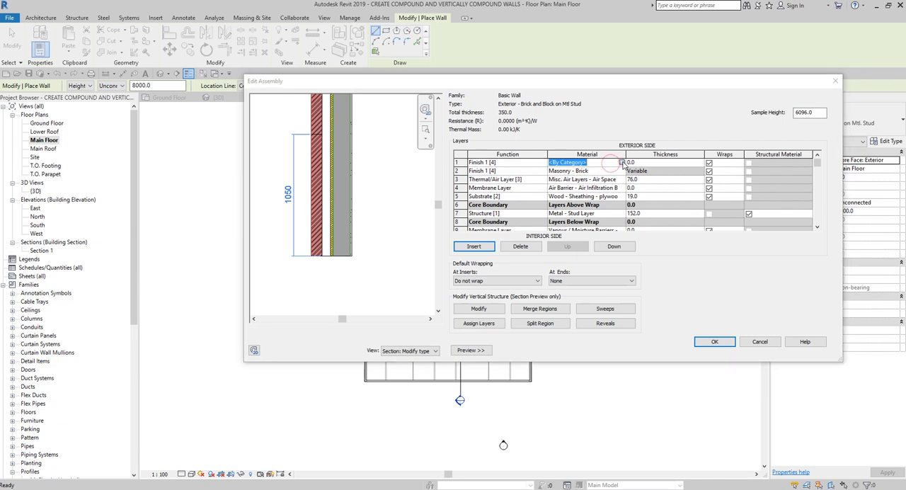
click(622, 163)
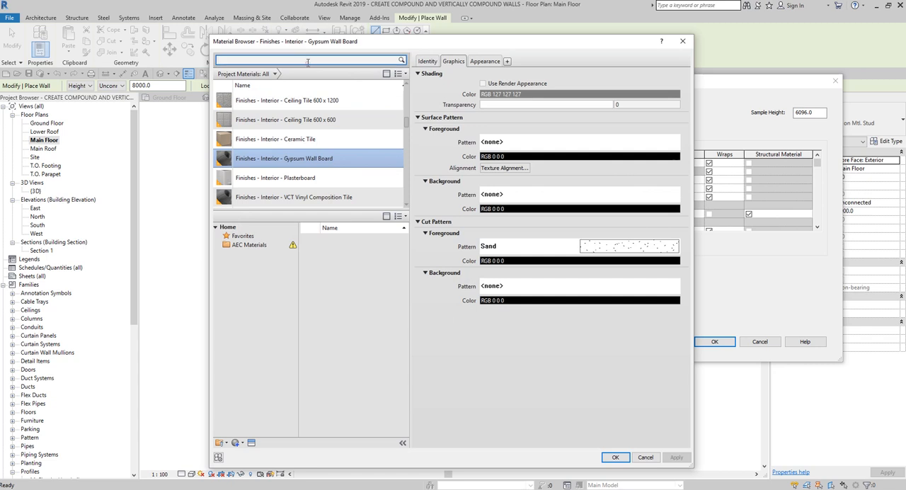
text(masonry)
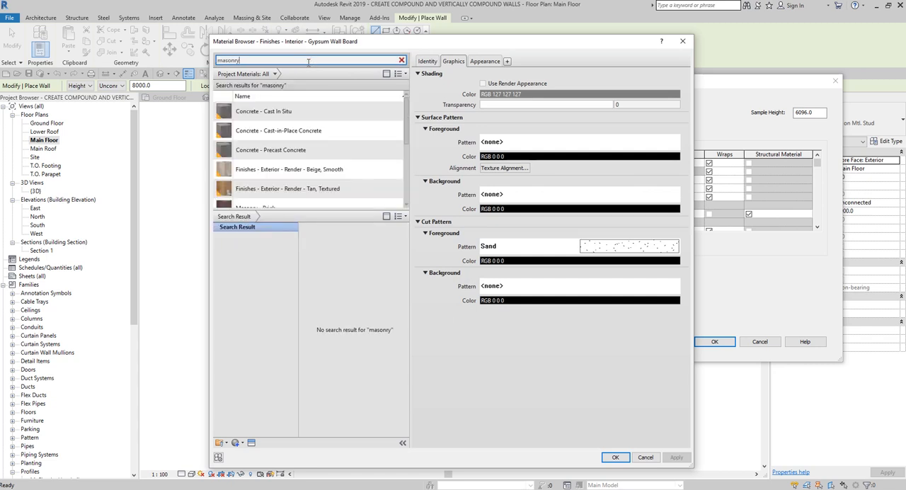
scroll(287, 162, down, 2)
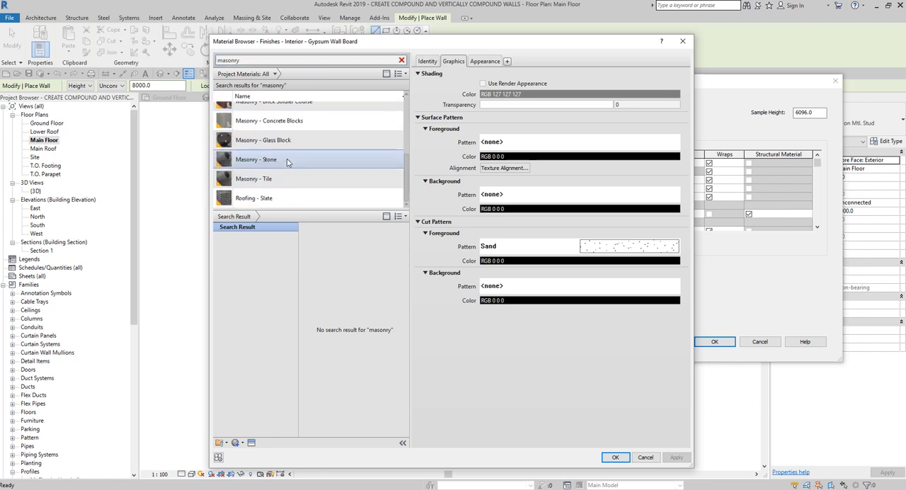
scroll(312, 167, up, 1)
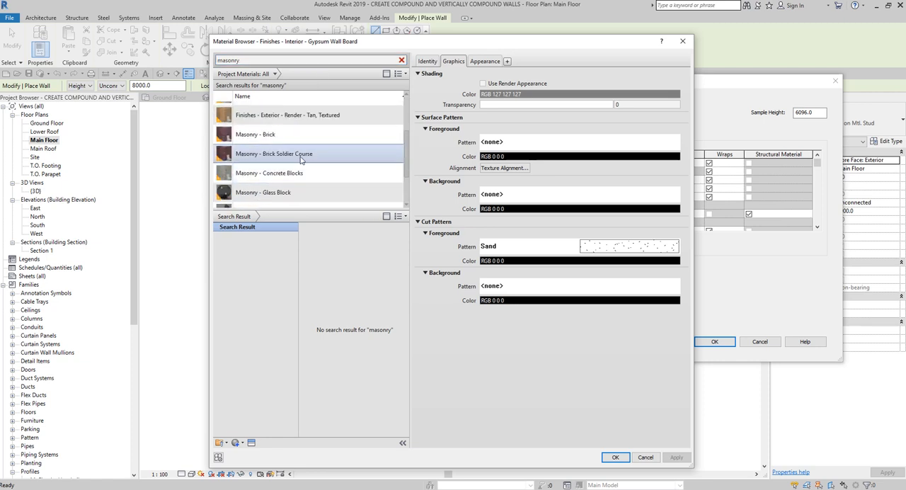
scroll(311, 160, down, 1)
scroll(308, 152, up, 1)
scroll(299, 127, down, 1)
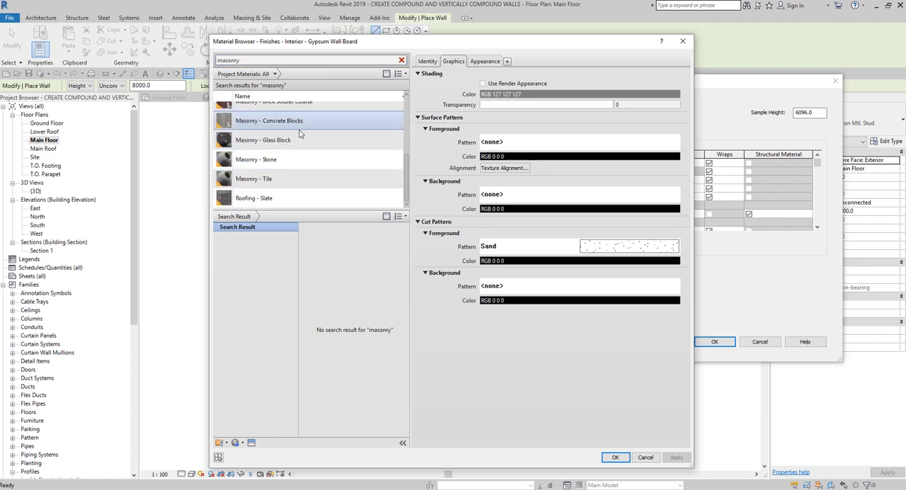
scroll(322, 176, up, 2)
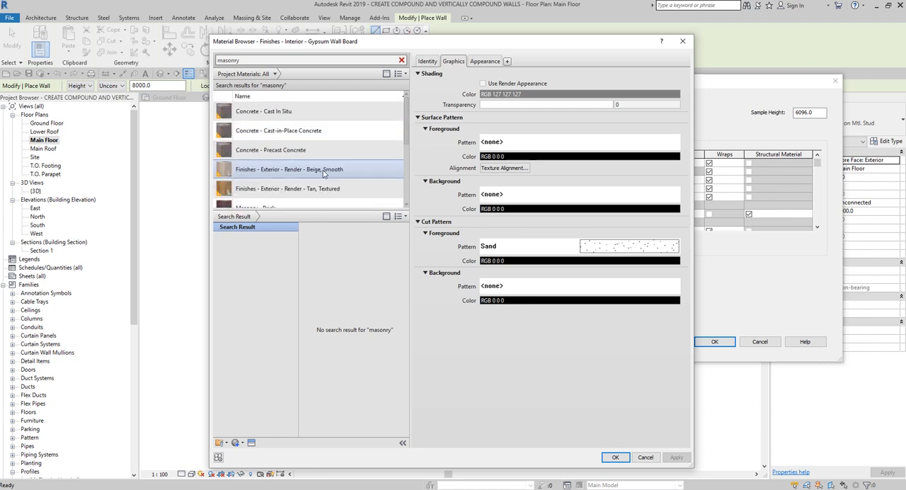
Step: Pick Masonry - Concrete Blocks from the masonry materials and look through the remaining options
click(284, 170)
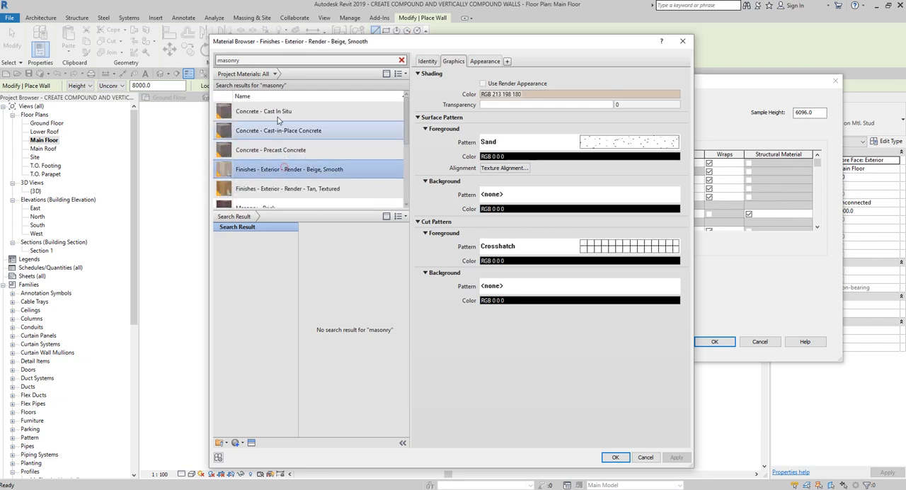
double_click(257, 61)
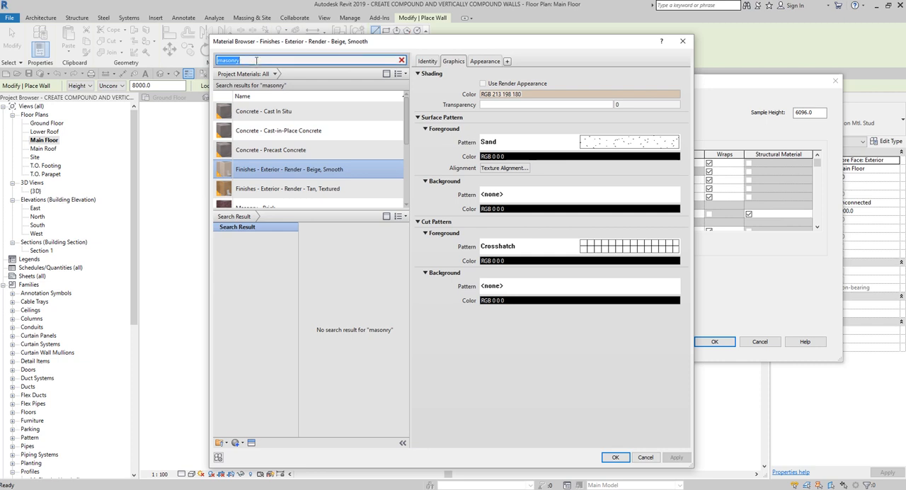
scroll(301, 169, down, 1)
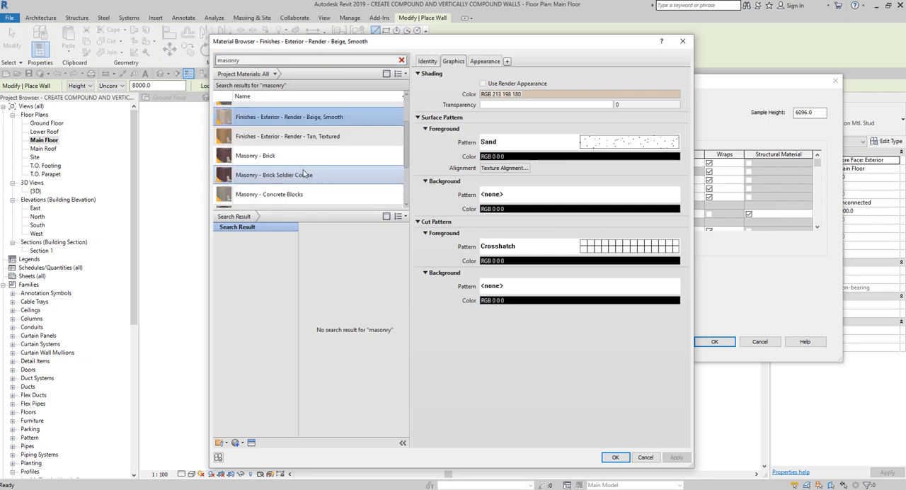
click(286, 198)
scroll(301, 199, down, 1)
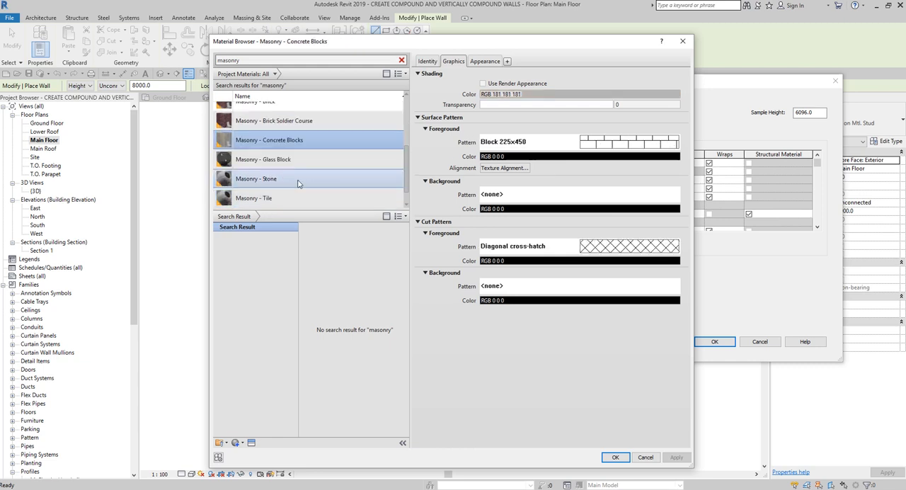
scroll(293, 176, down, 1)
scroll(290, 171, up, 3)
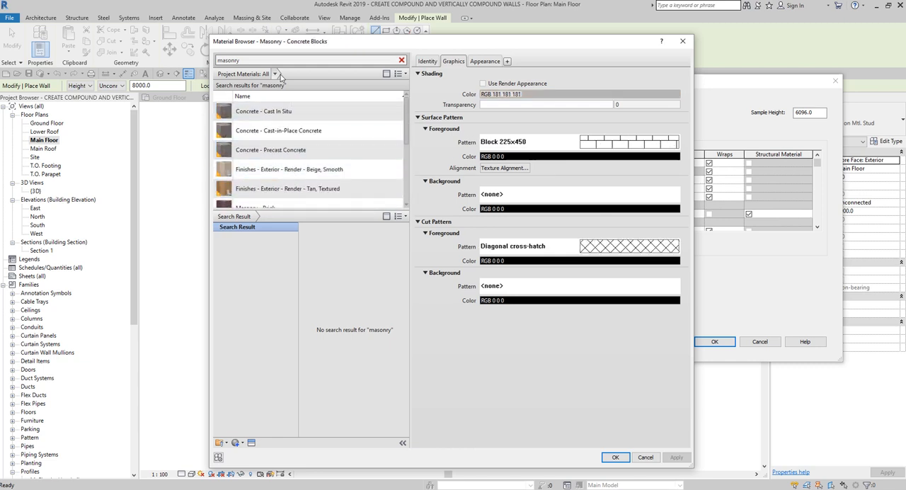
Step: Search the materials for "concrete" and apply Masonry - Concrete Blocks to the outermost finish layer
click(244, 61)
double_click(244, 61)
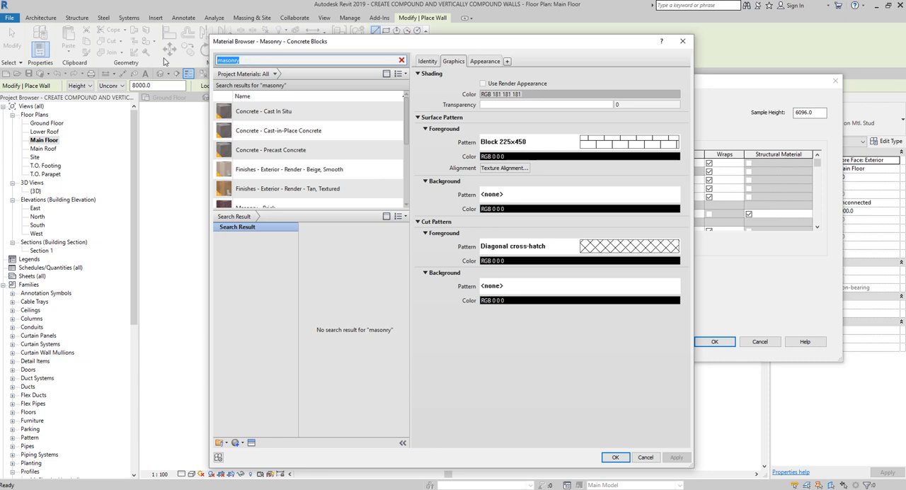
text(concrete)
scroll(303, 184, down, 1)
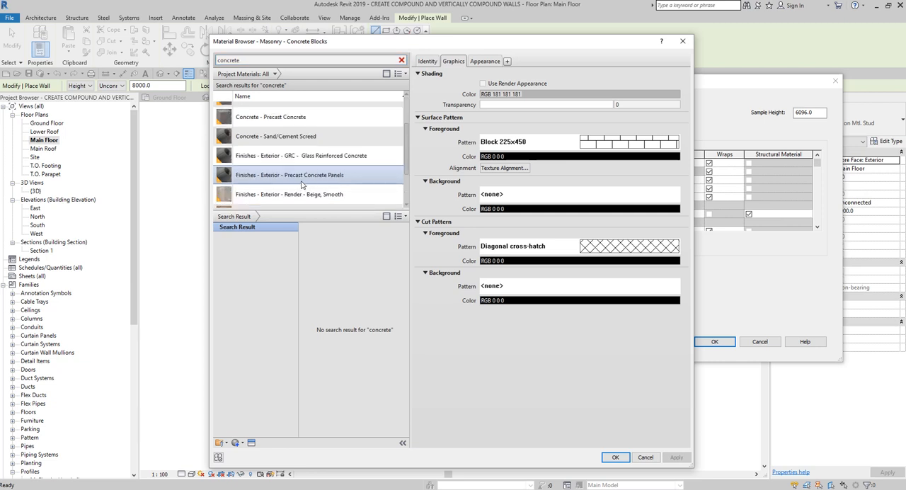
scroll(331, 184, down, 1)
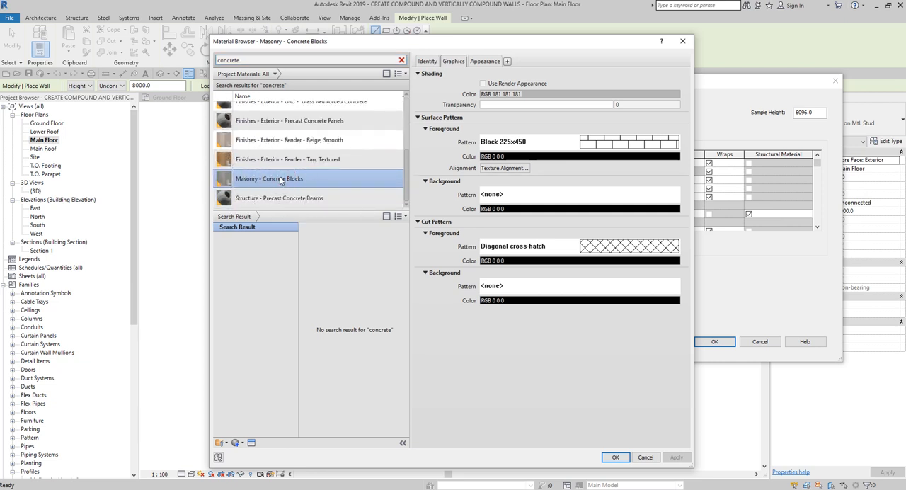
click(616, 458)
click(615, 457)
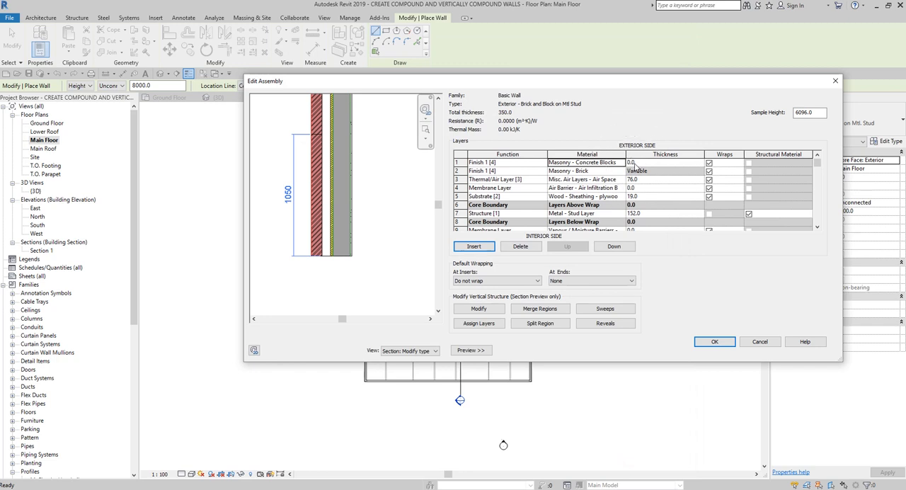
Step: Select the Masonry - Concrete Blocks layer and start Assign Layers for a region in the section preview
click(635, 165)
click(635, 166)
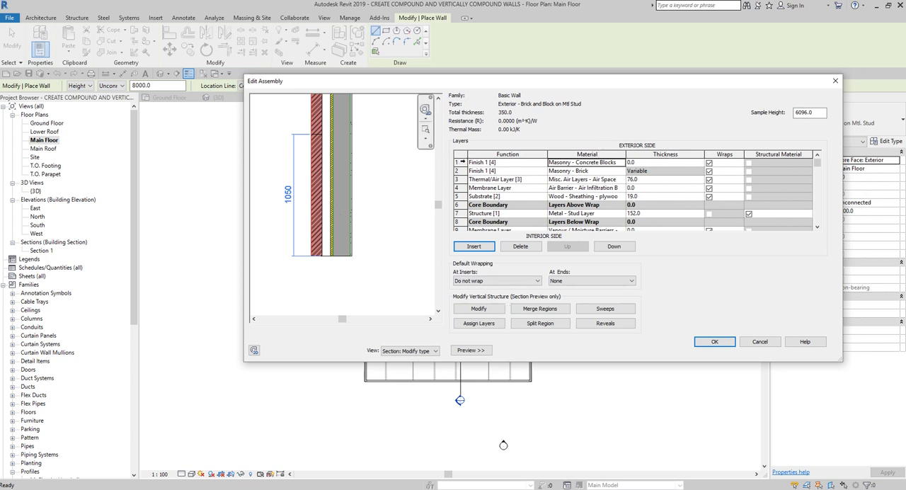
click(459, 162)
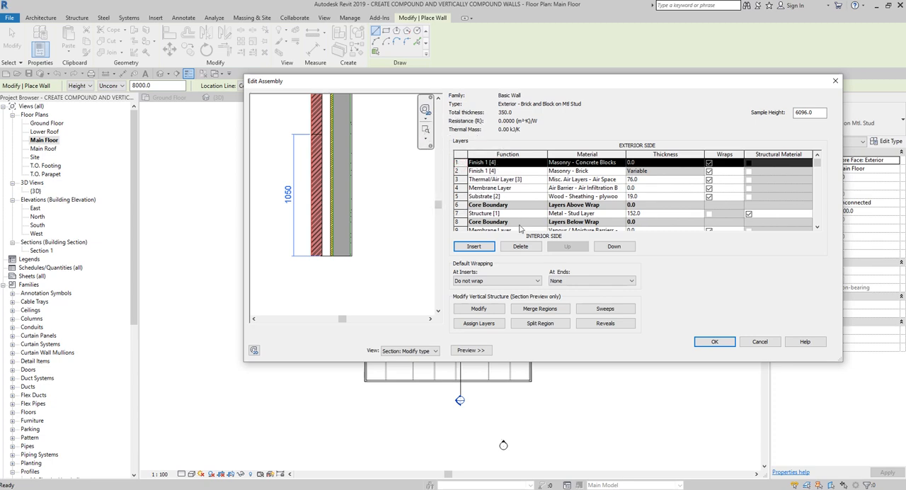
click(480, 324)
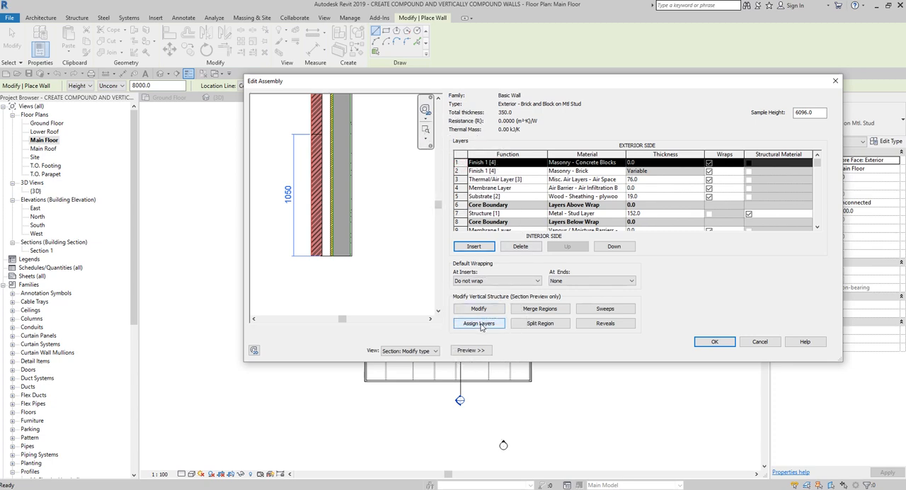
key(ctrl)
click(482, 327)
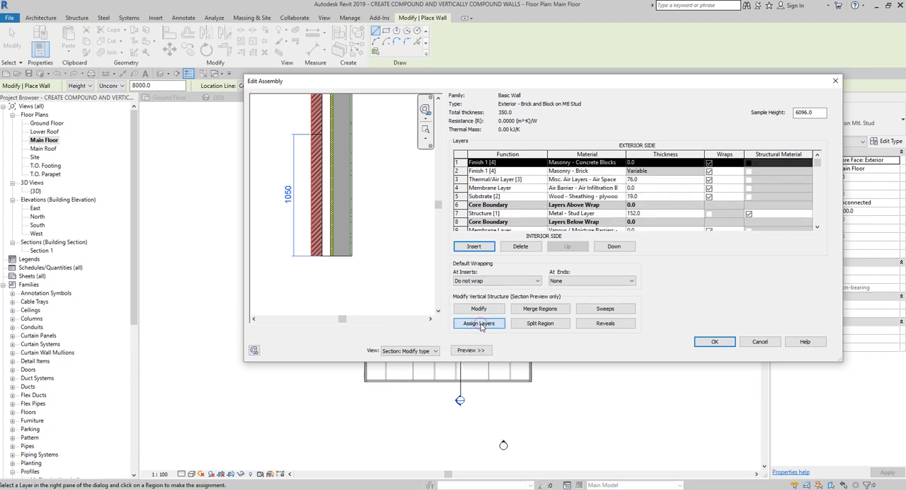
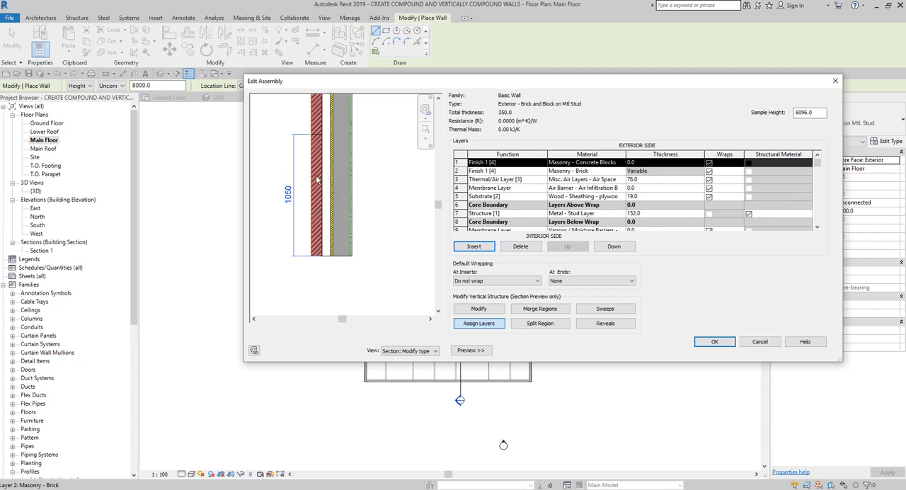
Step: Assign the Masonry - Concrete Blocks layer to the lower 1050 mm region of the outer finish and open the wall sweeps settings
click(316, 179)
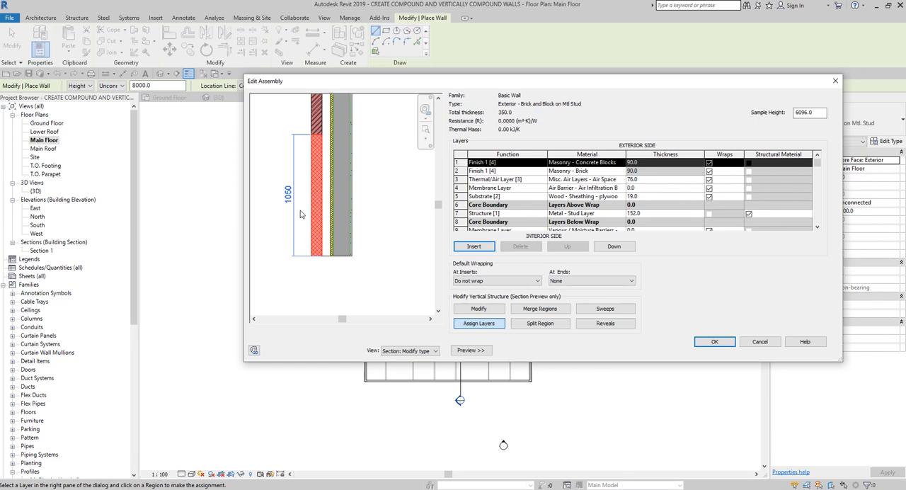
click(605, 310)
key(ctrl)
key(ctrl)
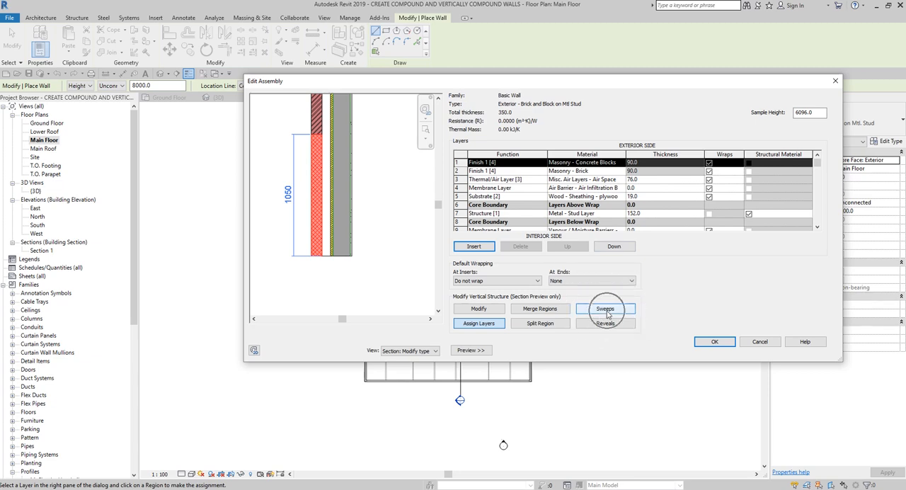
click(606, 312)
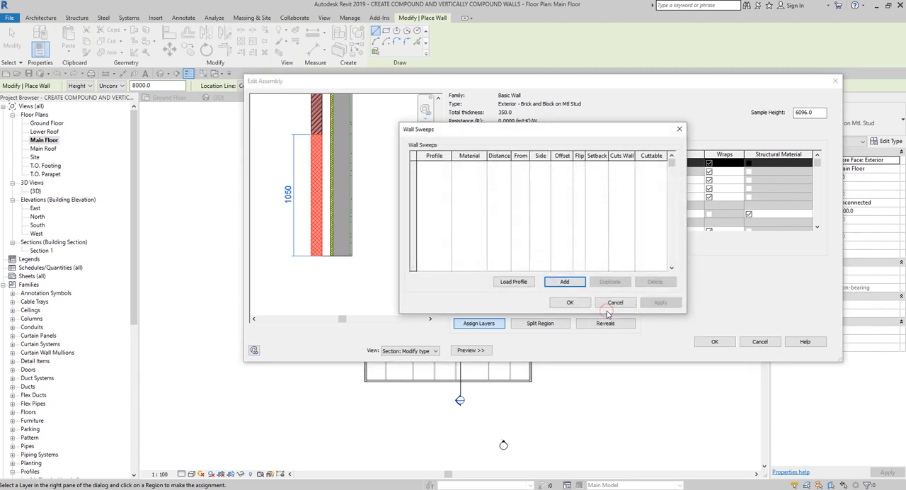
drag(465, 135, 437, 118)
key(ctrl)
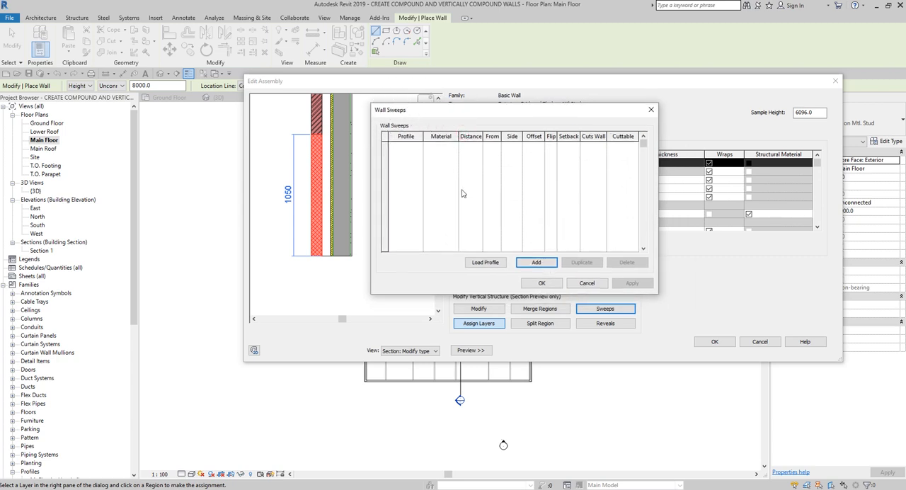
Step: Add a wall sweep that uses an M_Sill-Precast profile
click(536, 263)
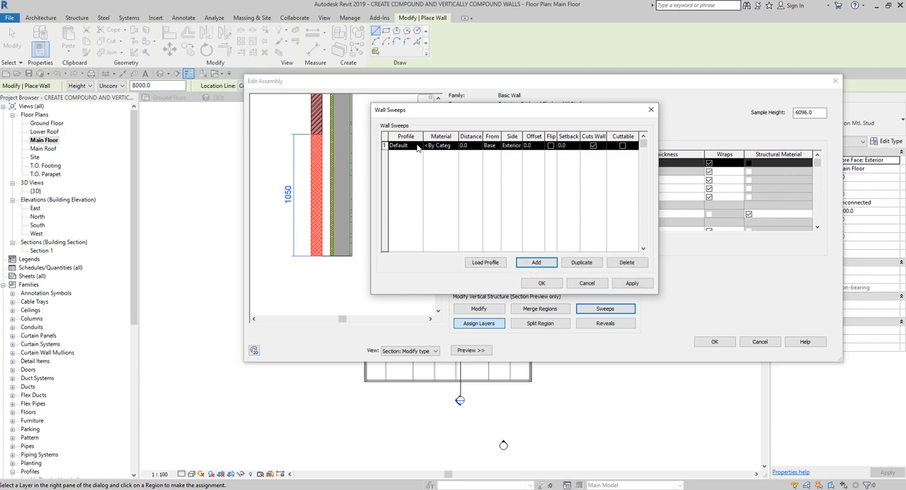
key(ctrl)
click(418, 147)
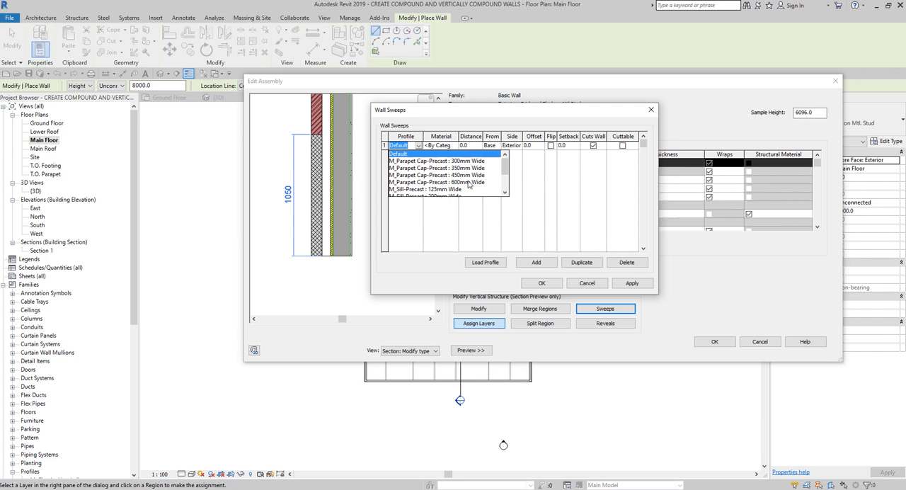
scroll(468, 184, down, 2)
click(439, 168)
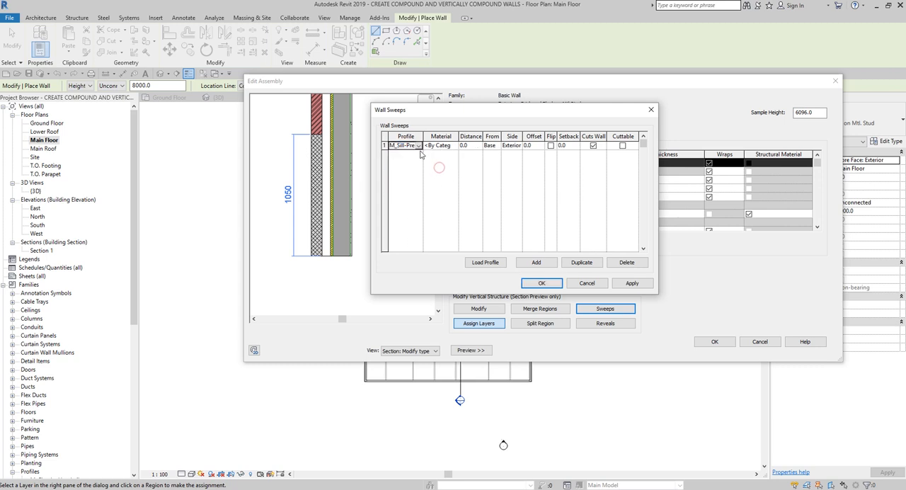
click(411, 148)
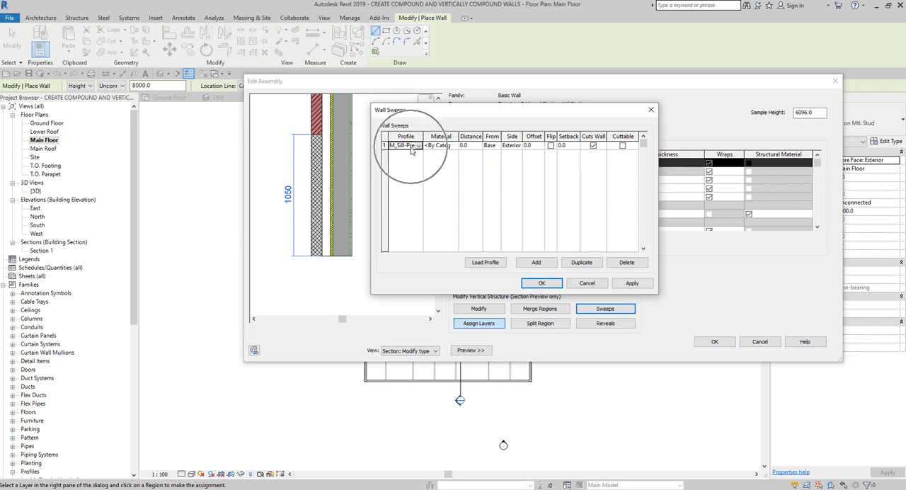
Step: Search the materials for "precast" and assign Concrete - Precast Concrete to the sill sweep
click(446, 147)
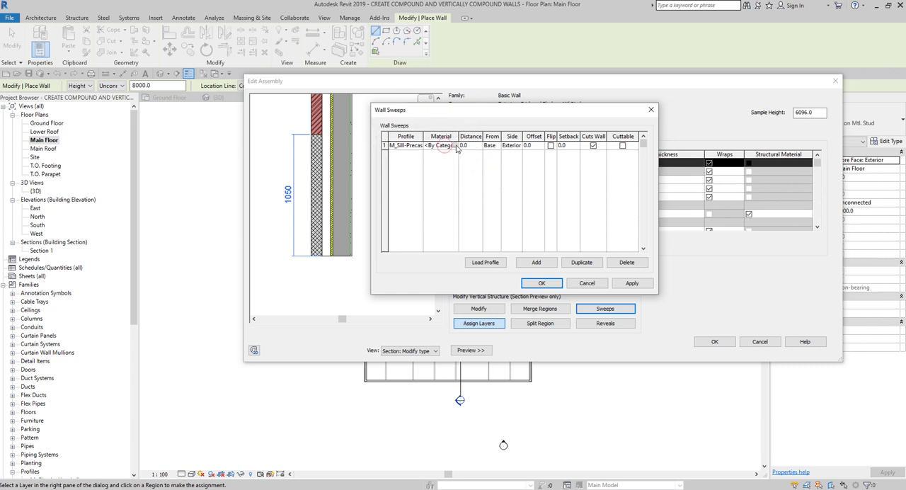
click(455, 146)
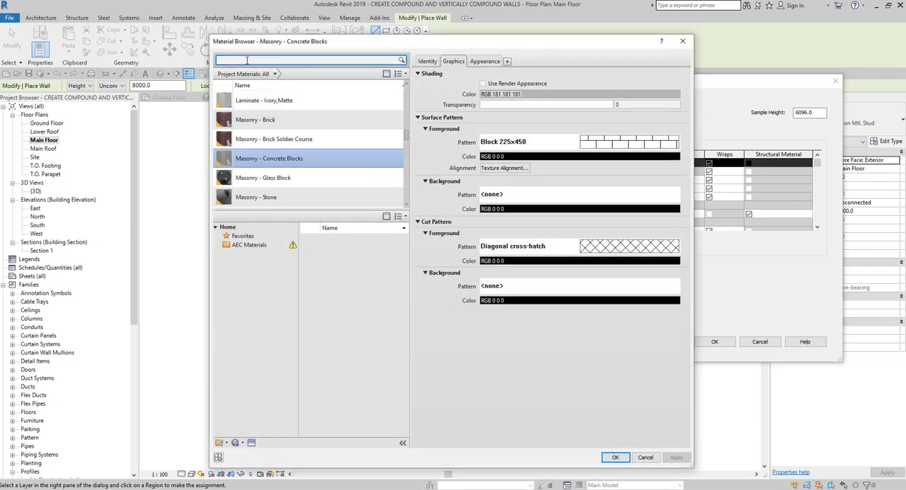
click(247, 61)
text(precast)
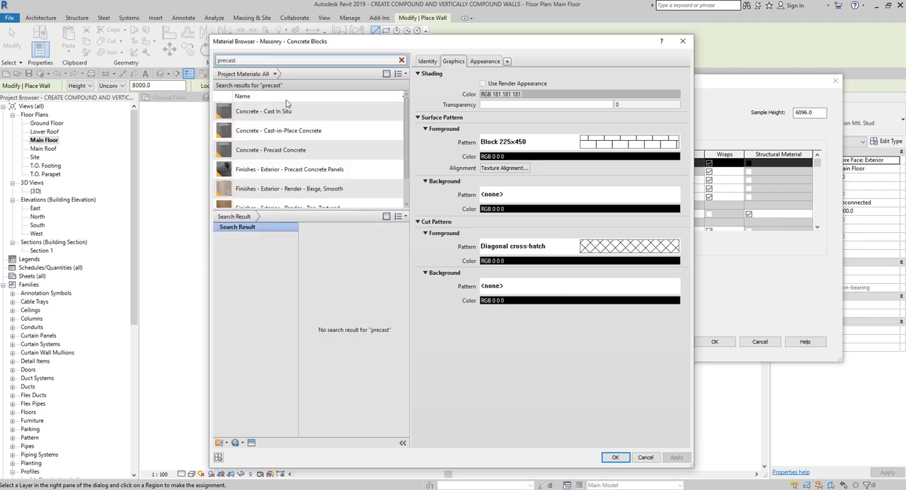
click(283, 151)
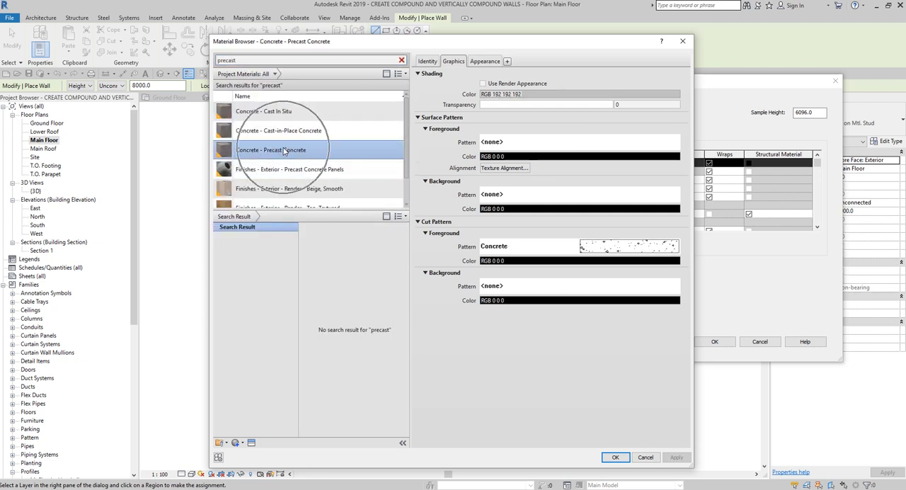
click(616, 457)
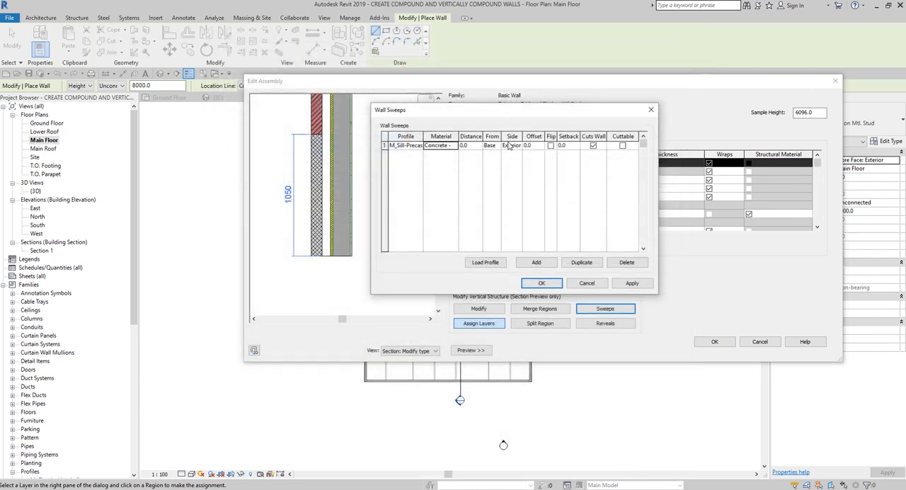
Step: Place the sill sweep 1050 mm from the base on the exterior side, apply it and close the wall sweeps settings
click(509, 145)
click(468, 148)
text(1)
key(ctrl)
key(ctrl)
key(ctrl)
click(636, 283)
click(638, 284)
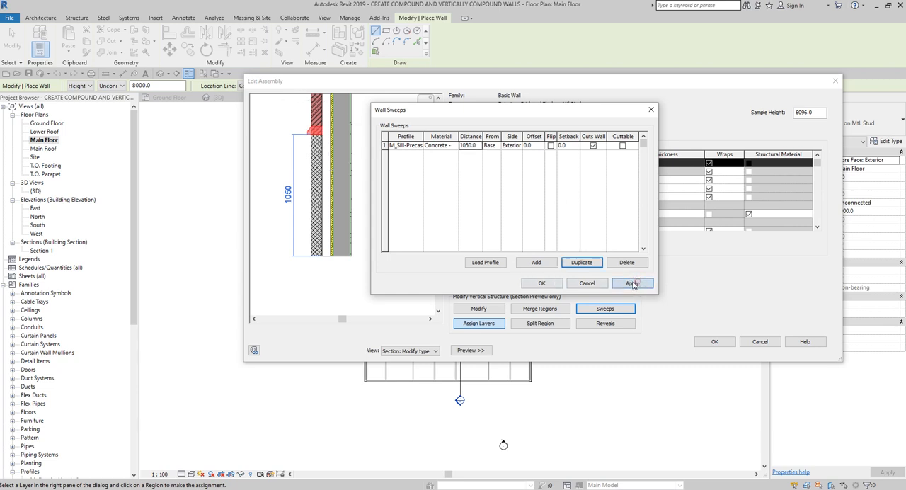
key(ctrl)
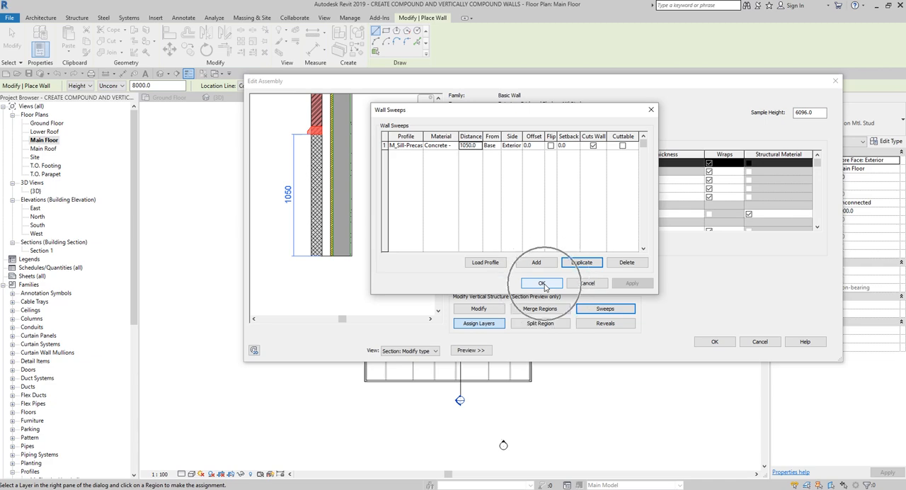
click(542, 284)
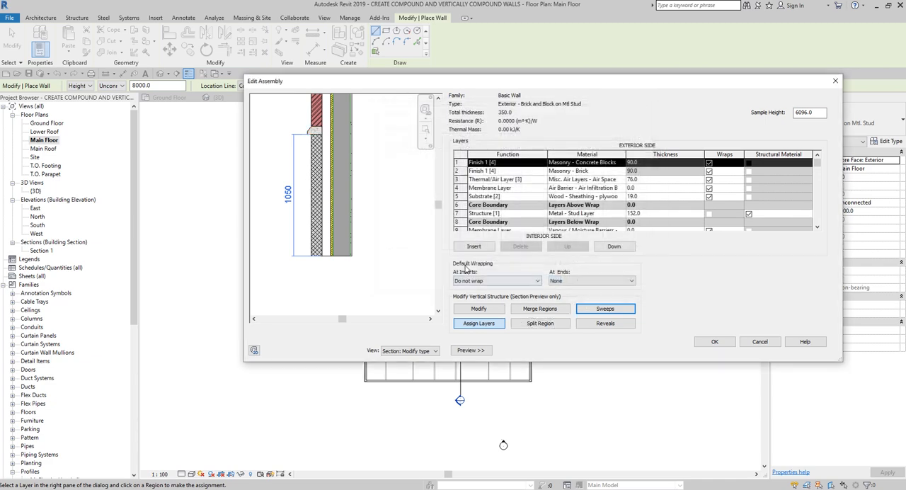
Step: Reopen the wall sweeps settings and add a second sweep with an M_Wall Sweep-Brick Soldier Course profile
key(ctrl)
key(ctrl)
drag(437, 204, 442, 196)
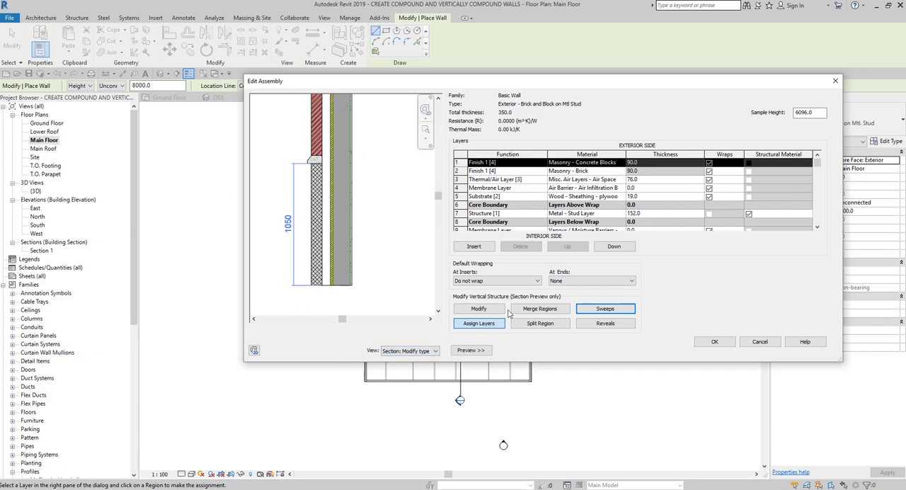
click(610, 309)
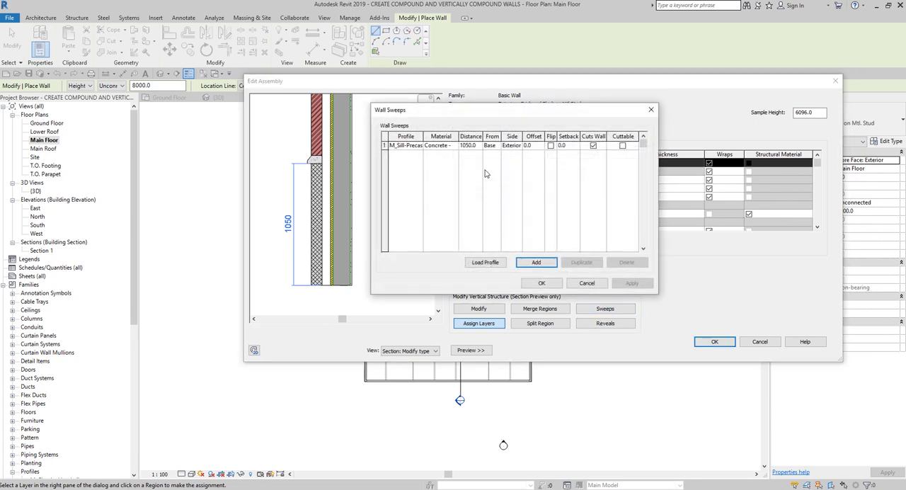
click(533, 266)
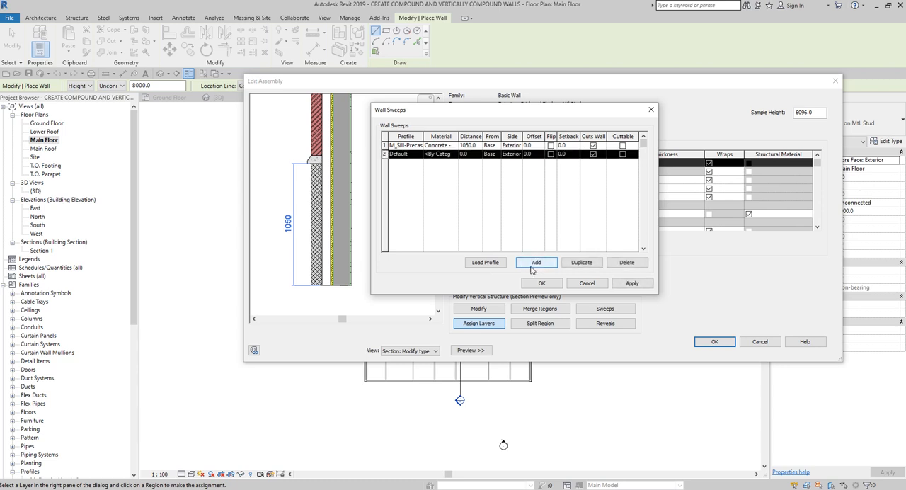
click(418, 154)
click(419, 156)
click(418, 154)
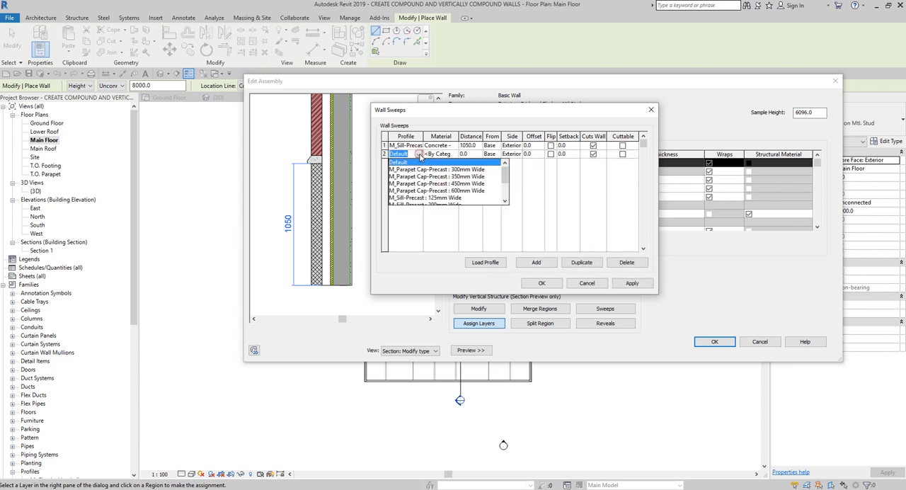
scroll(438, 189, down, 2)
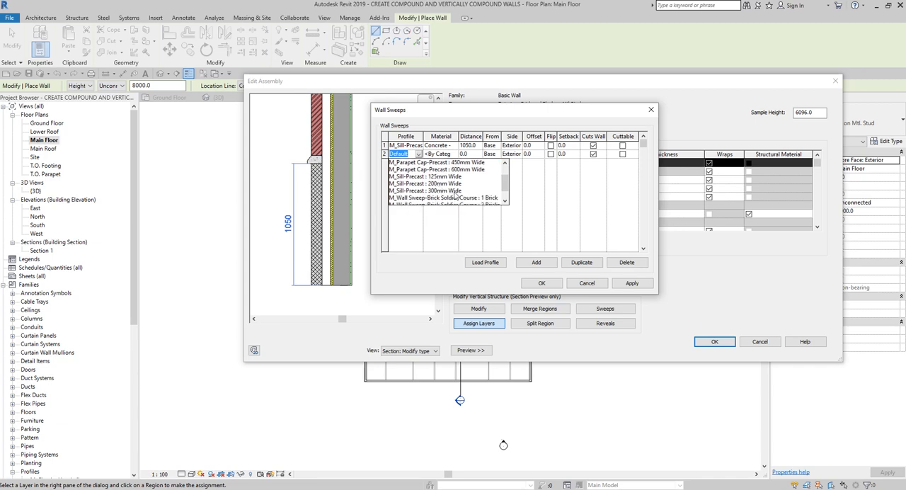
click(464, 184)
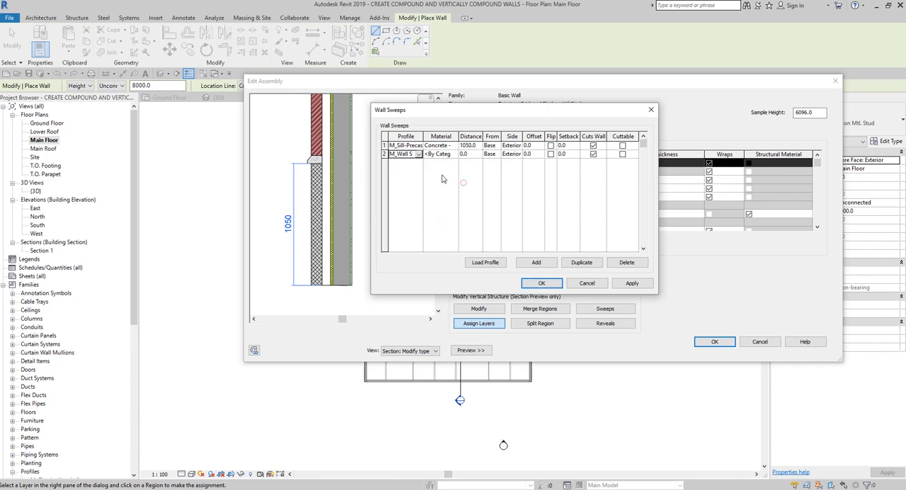
click(407, 154)
Step: Search the materials for "brick" and assign Masonry - Brick Soldier Course to the second sweep
click(451, 155)
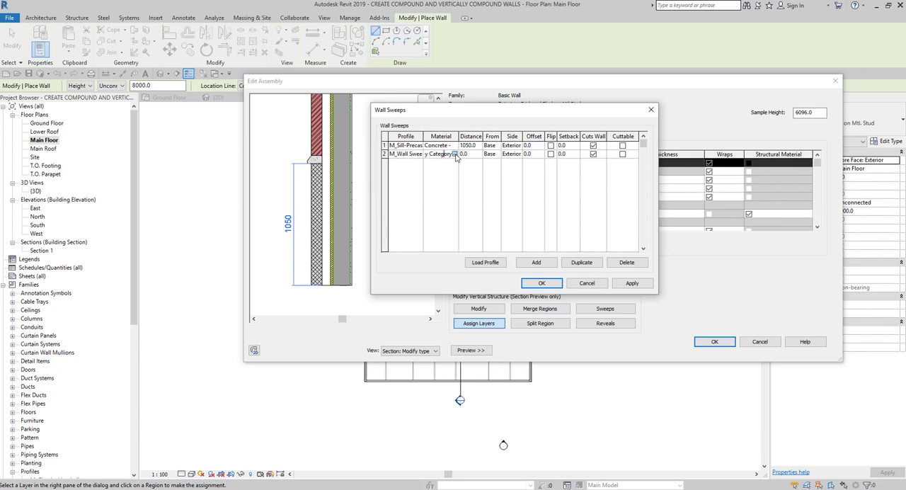
click(455, 154)
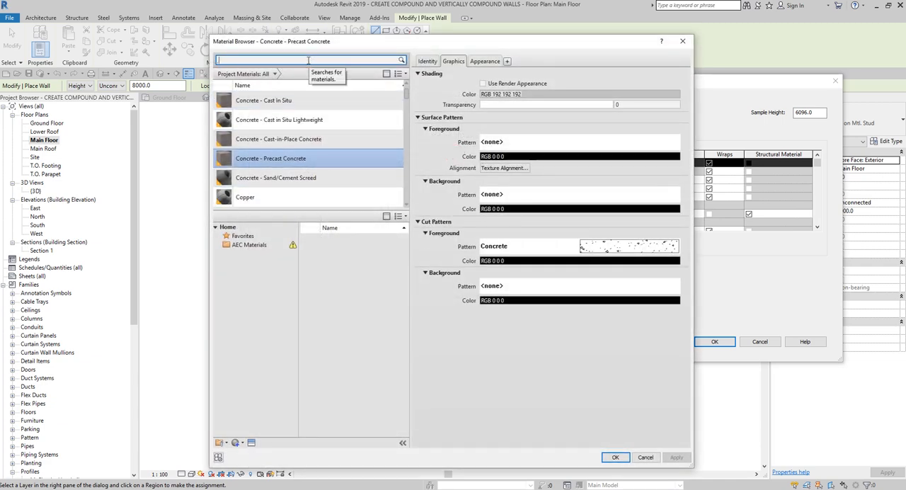
text(masonry)
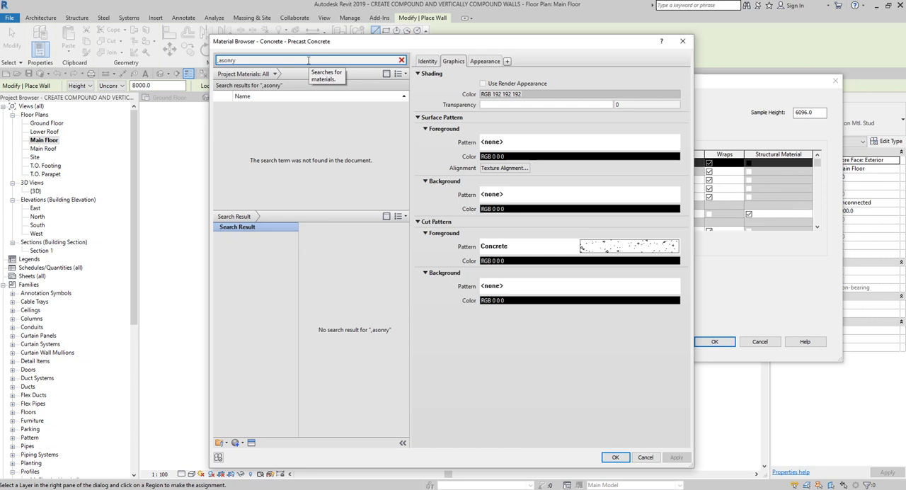
key(BackSpace)
key(BackSpace)
key(BackSpace)
key(BackSpace)
key(BackSpace)
key(BackSpace)
key(BackSpace)
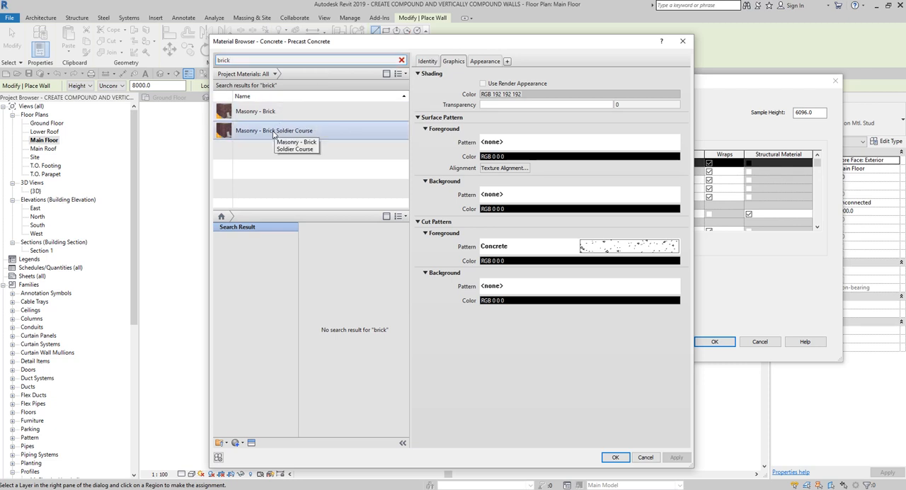
click(274, 131)
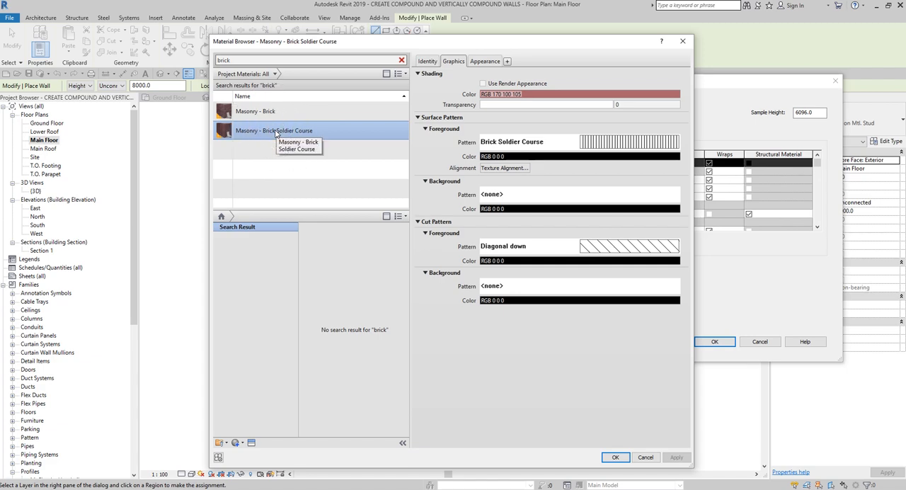
click(615, 457)
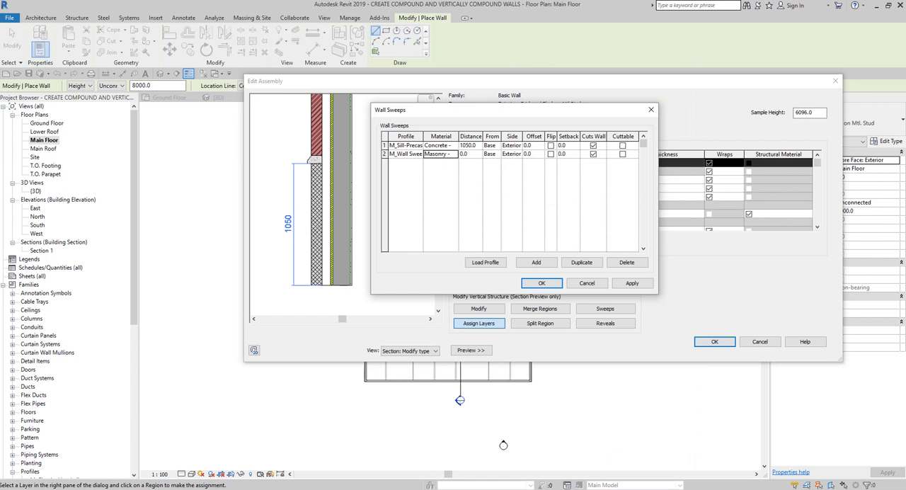
Step: Set the soldier course sweep to a distance of -1200 from the top with an offset of -75, and confirm the sweeps
click(469, 154)
click(496, 155)
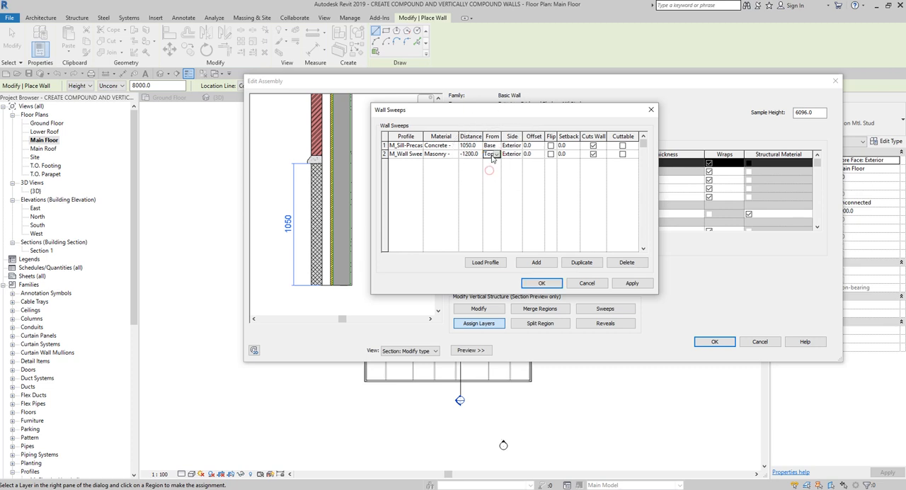
click(489, 170)
key(ctrl)
key(ctrl)
key(ctrl)
click(535, 155)
key(ctrl)
text(-120)
key(ctrl)
click(541, 284)
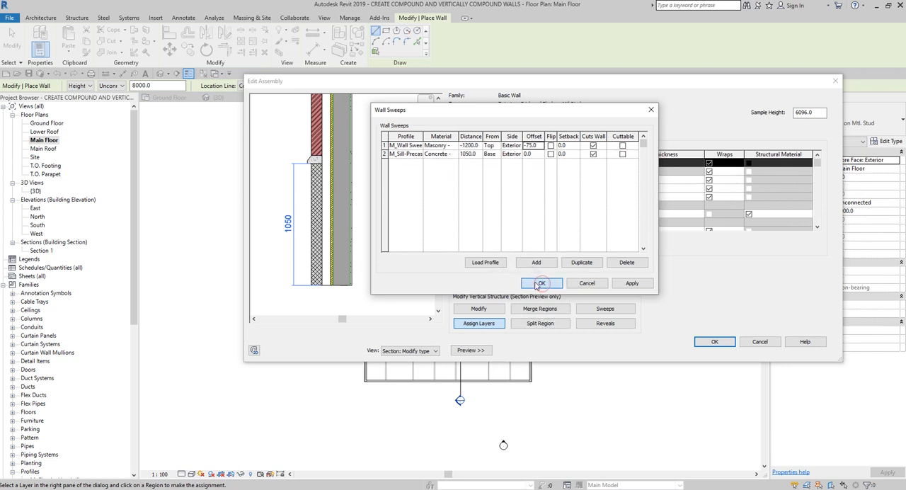
key(ctrl)
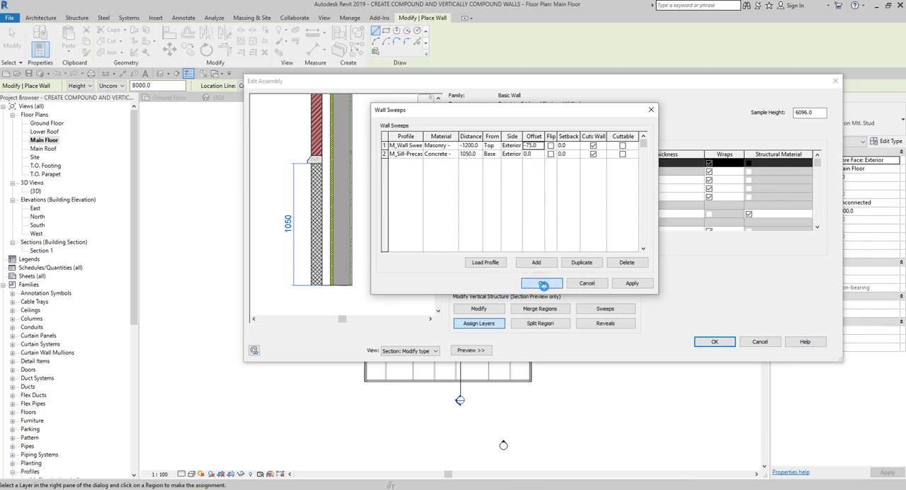
Step: Examine the brick soldier course and precast sill sweeps along the wall's height in the section preview
scroll(372, 227, up, 2)
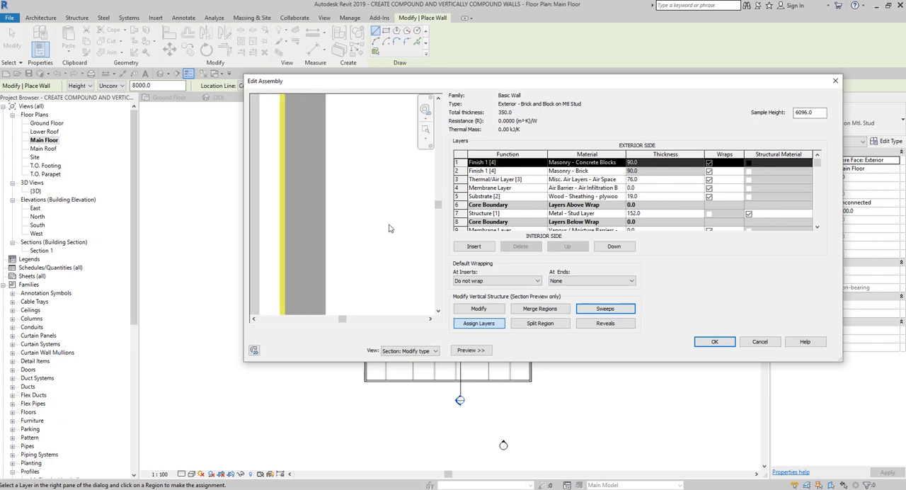
scroll(389, 228, down, 3)
drag(438, 206, 448, 111)
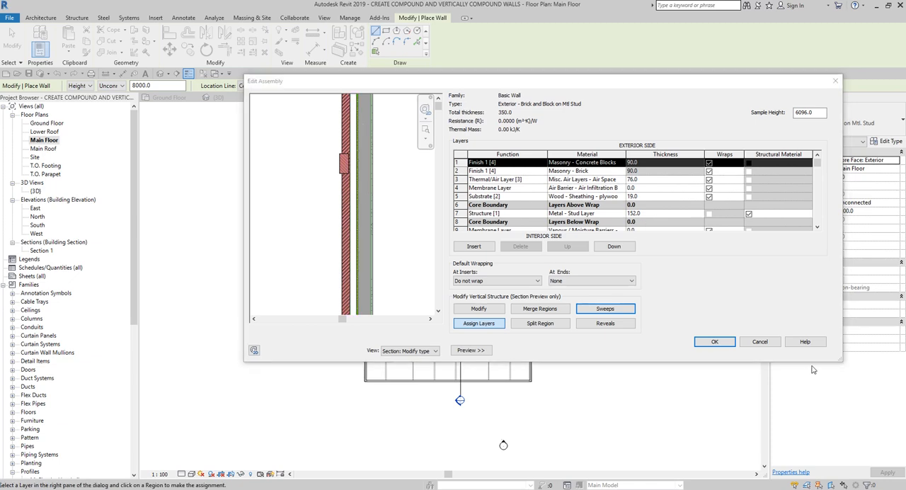
drag(438, 105, 437, 100)
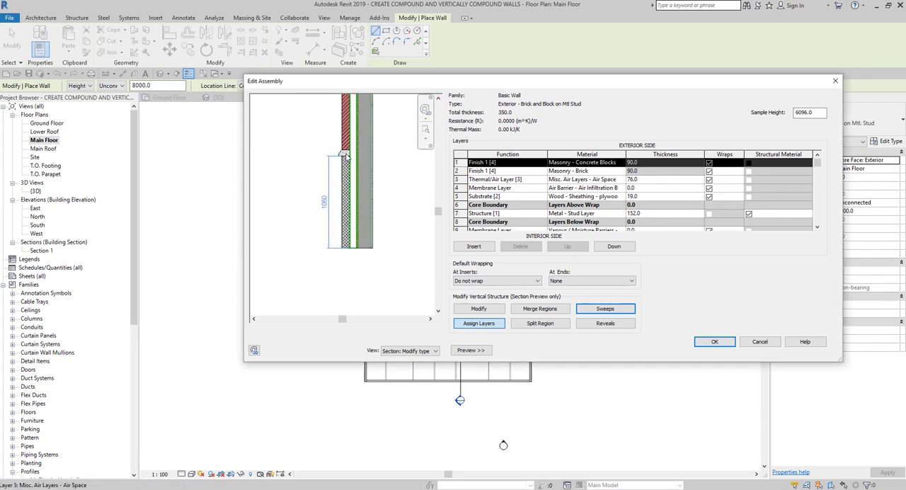
drag(437, 210, 456, 107)
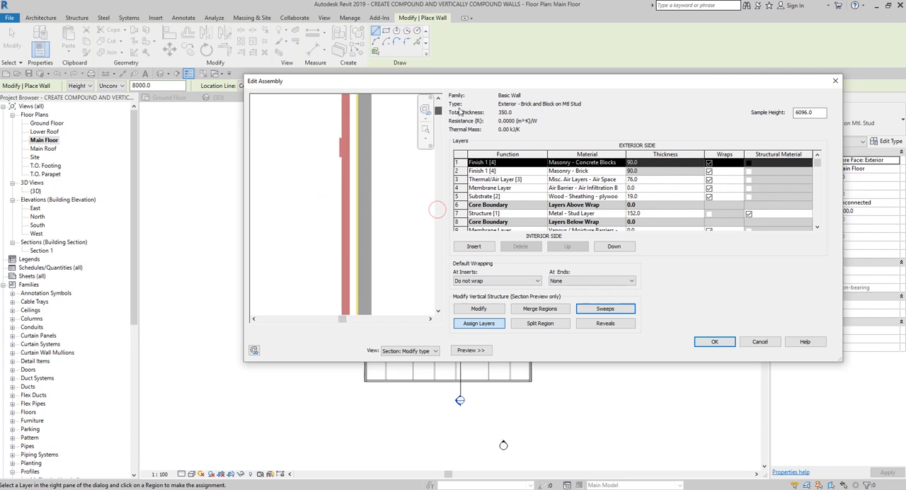
Step: Reopen the wall sweeps settings for the brick and block wall assembly
key(ctrl)
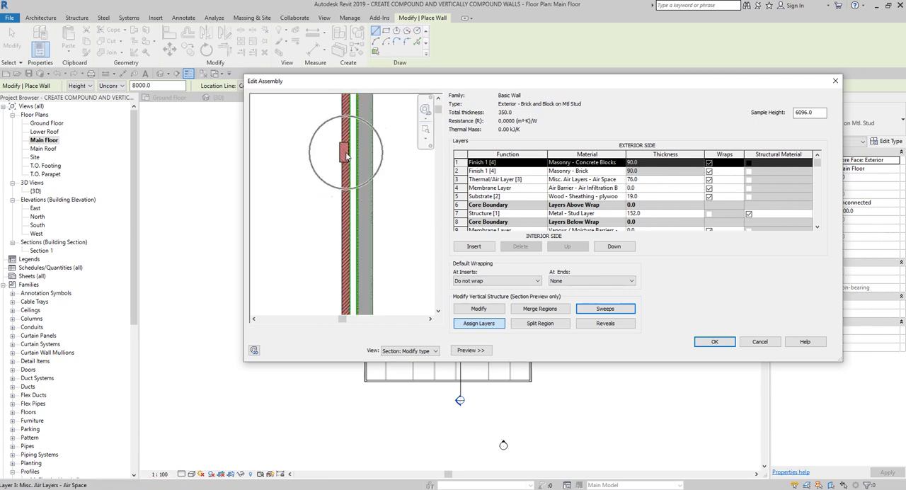
key(ctrl)
click(615, 309)
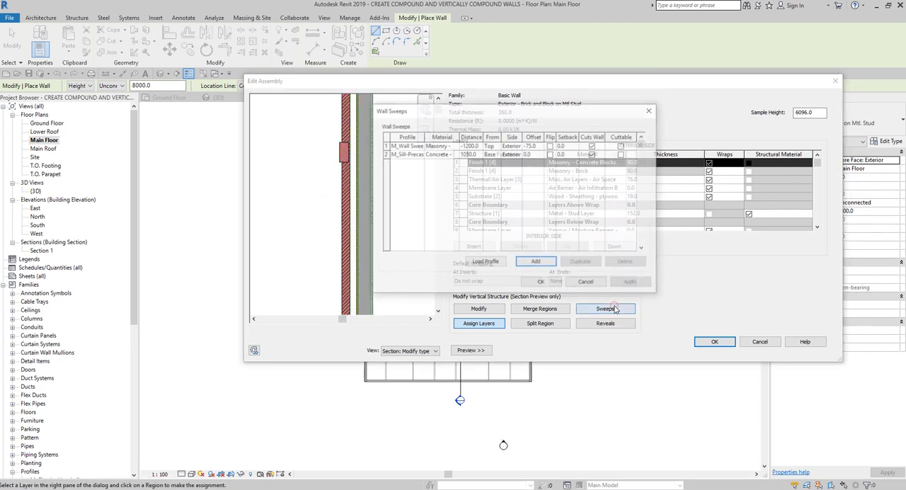
click(418, 155)
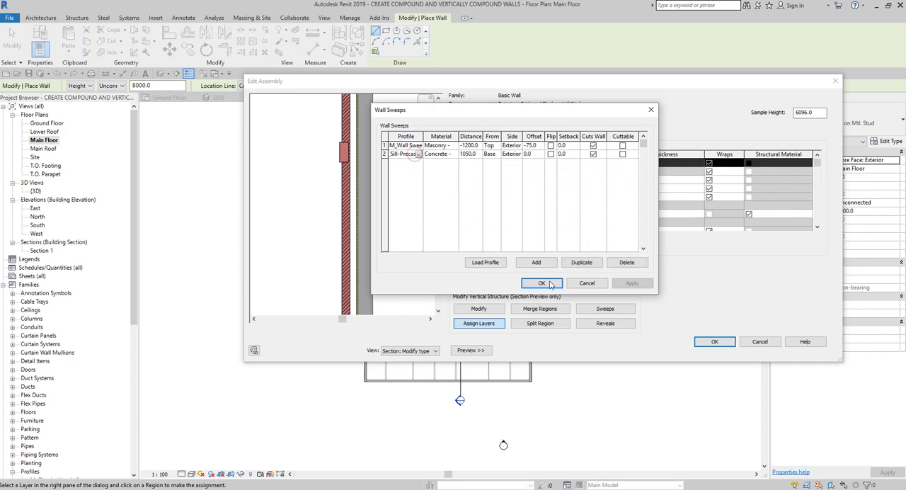
click(536, 262)
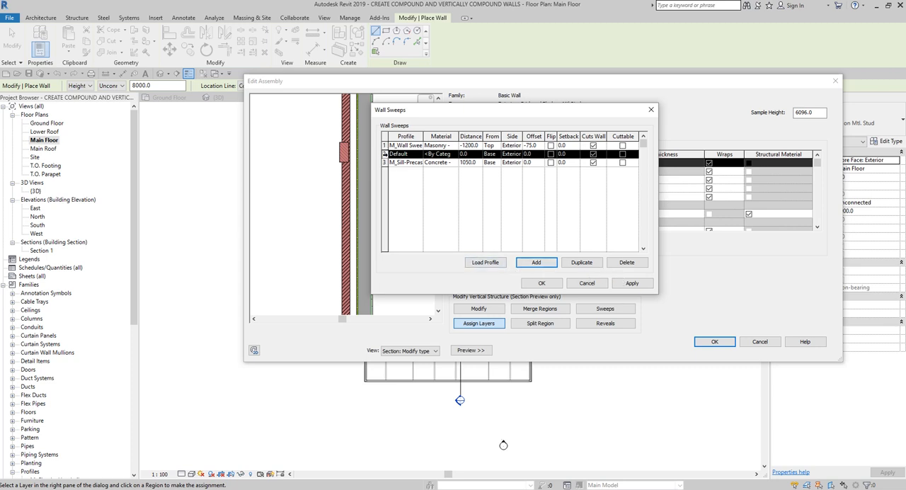
click(613, 263)
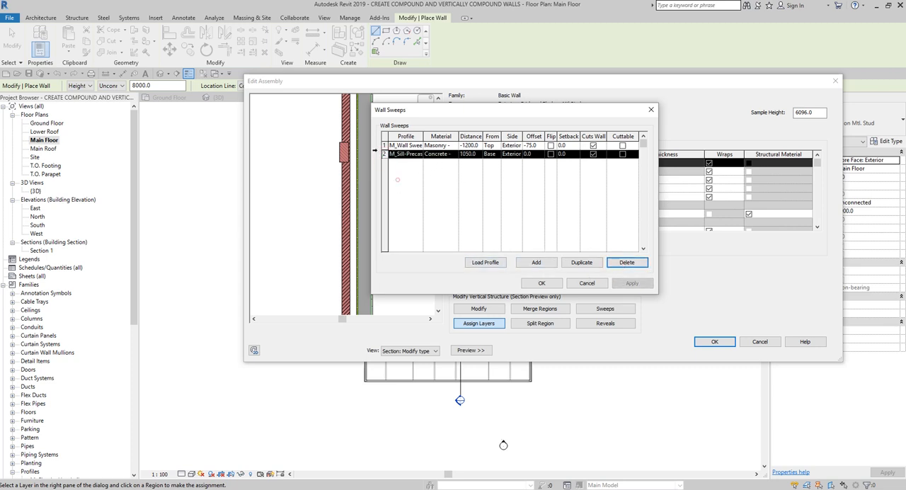
Step: Add a third sweep above the soldier course entry, using the M_Parapet Cap-Precast : 350mm Wide profile
click(384, 145)
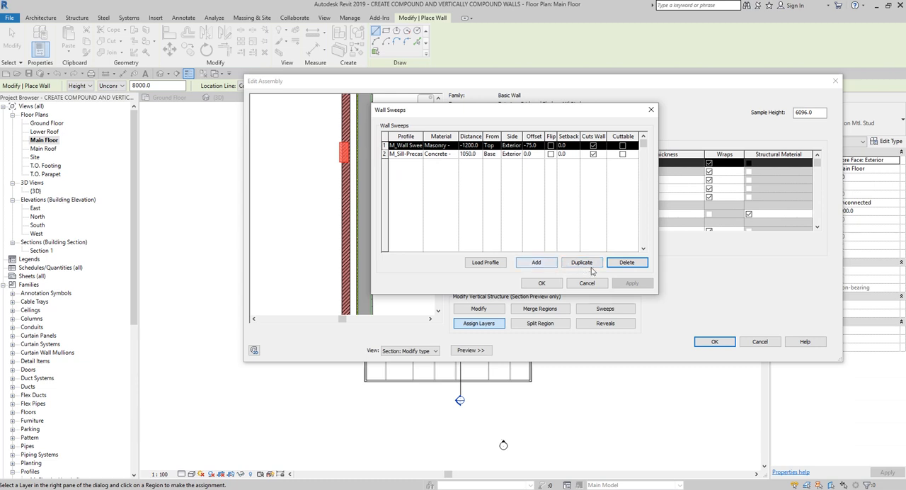
click(536, 263)
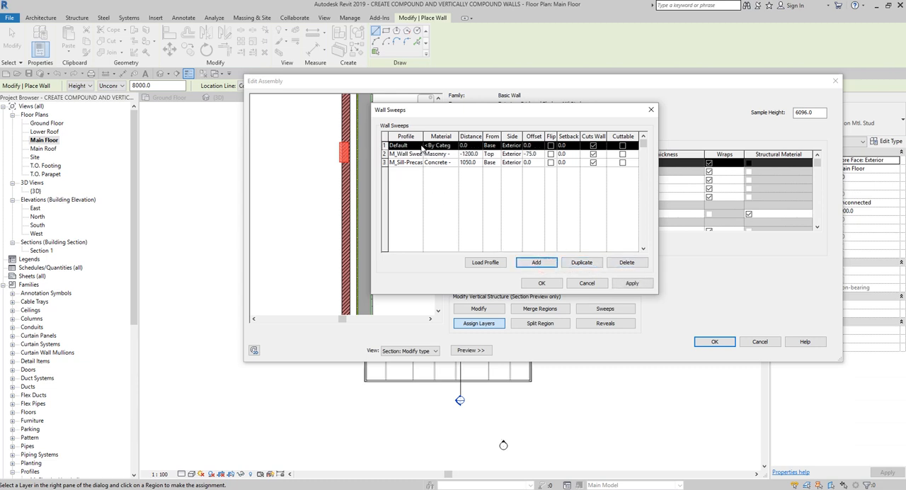
click(421, 146)
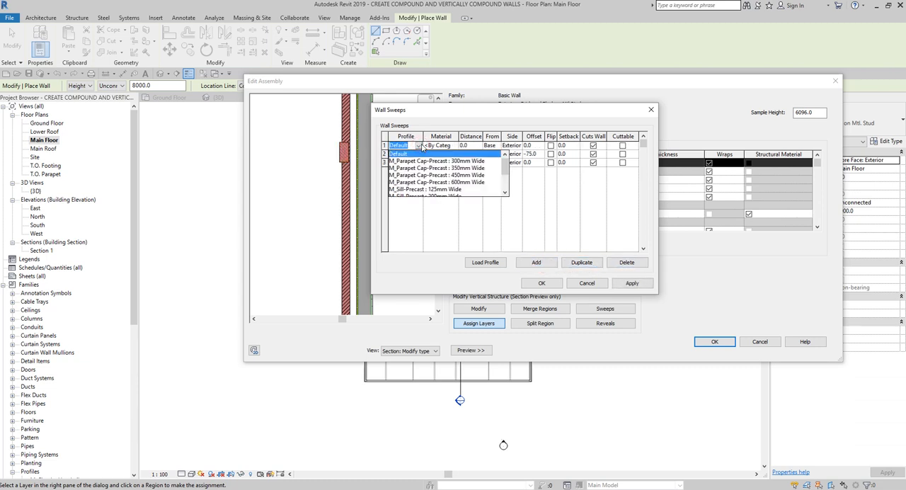
click(459, 169)
Step: Search the materials for "precast" and assign Concrete - Precast Concrete to the parapet cap sweep
click(452, 146)
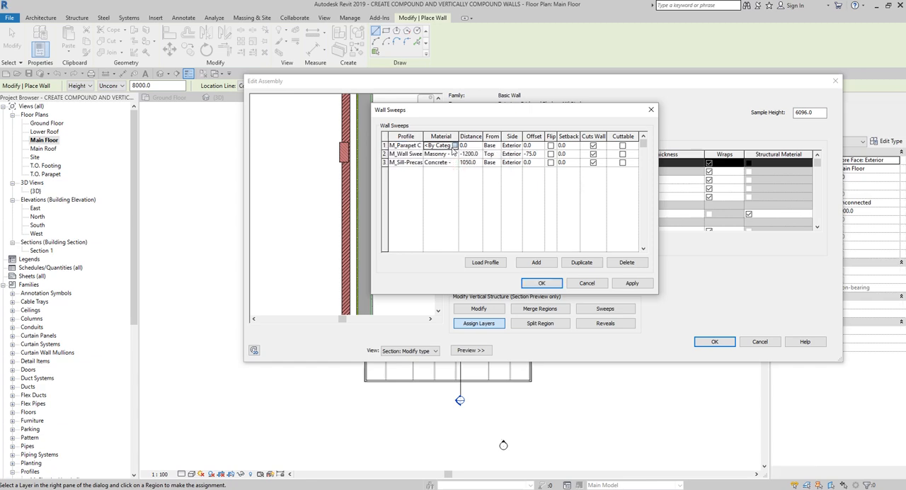
click(454, 146)
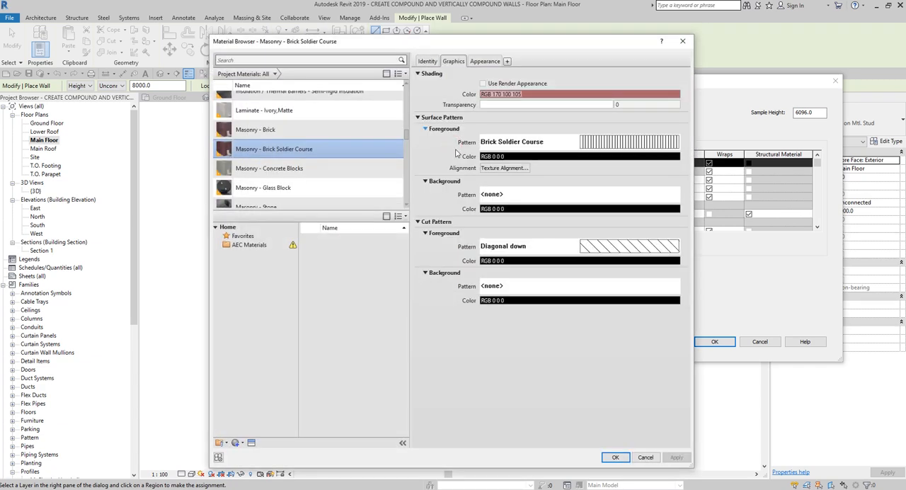
click(290, 60)
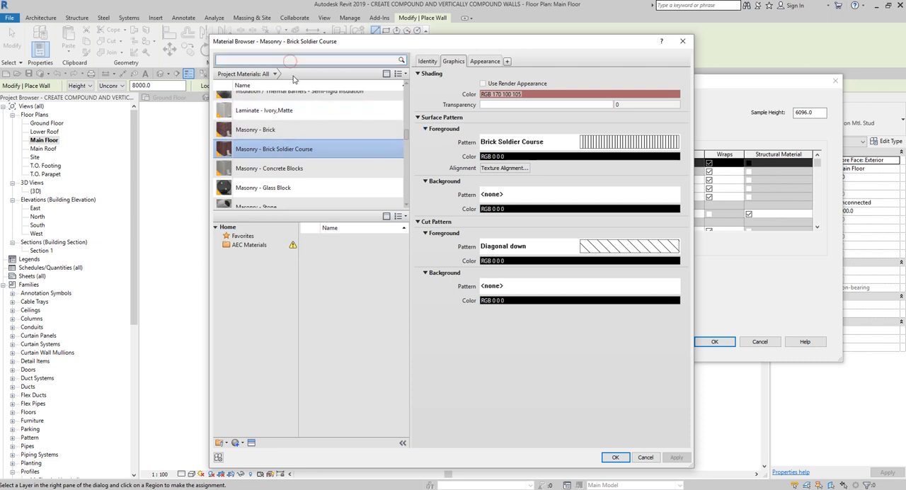
text(Precas)
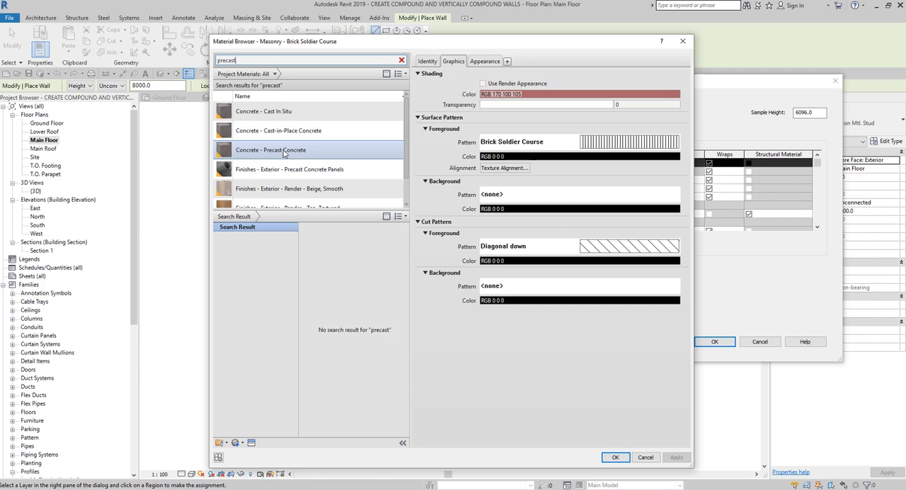
double_click(284, 153)
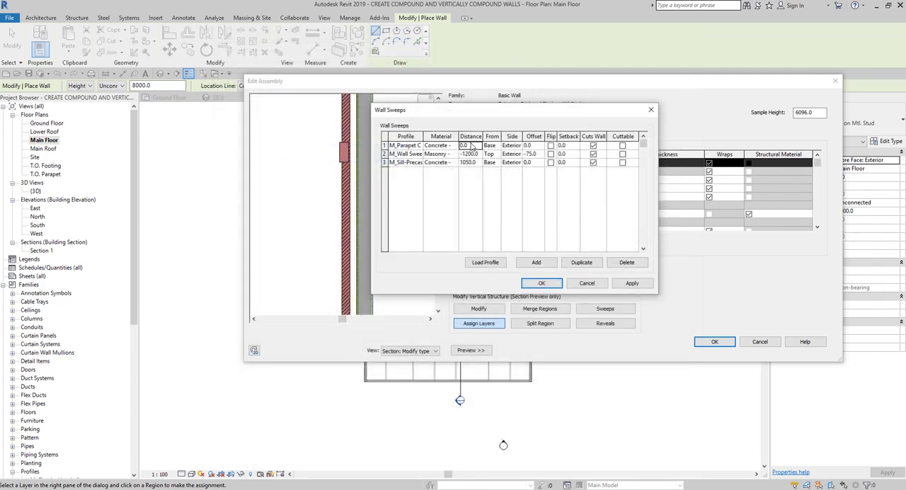
Step: Reference the parapet cap sweep from the top of the wall, then apply and confirm the sweeps
click(471, 145)
click(498, 147)
click(492, 163)
click(632, 283)
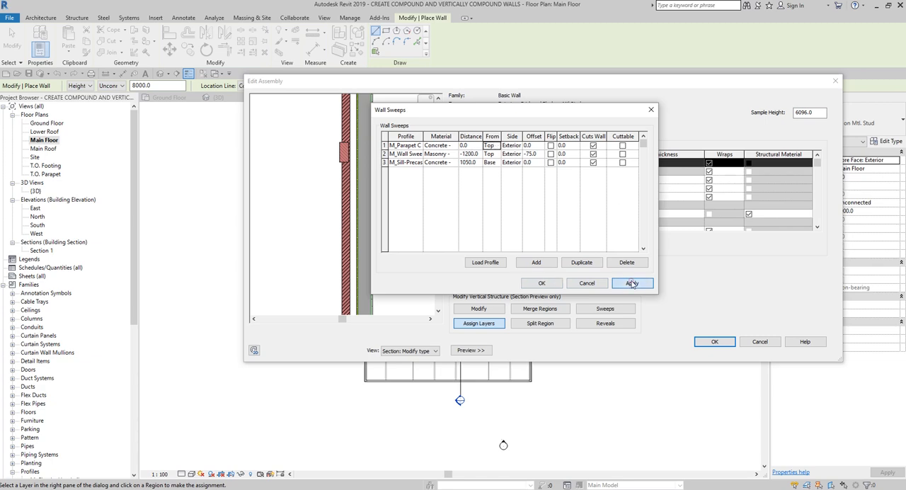
click(551, 284)
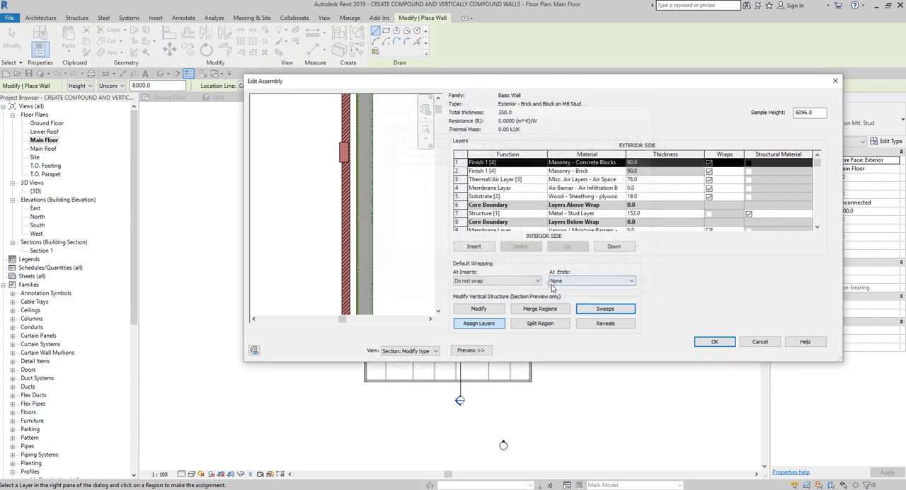
Step: Examine the sweeps from the wall's base up to the precast parapet cap in the section preview
drag(439, 110, 440, 83)
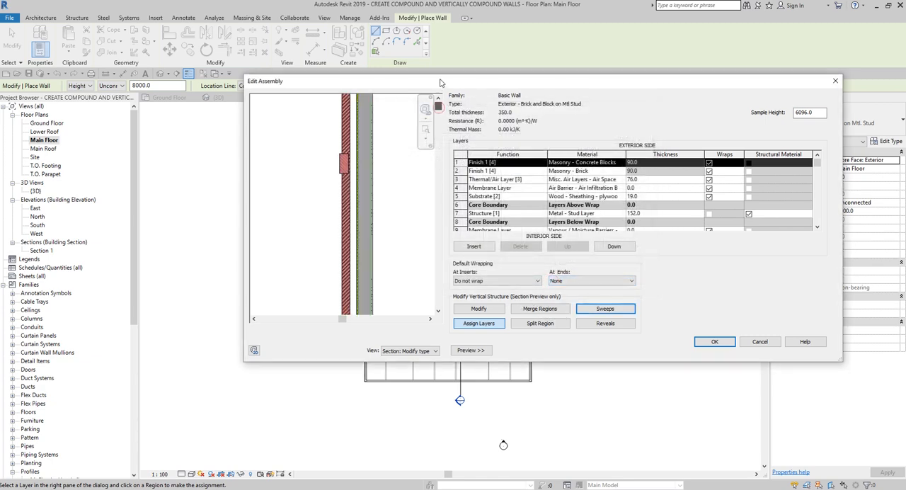
scroll(398, 164, up, 2)
scroll(412, 205, down, 2)
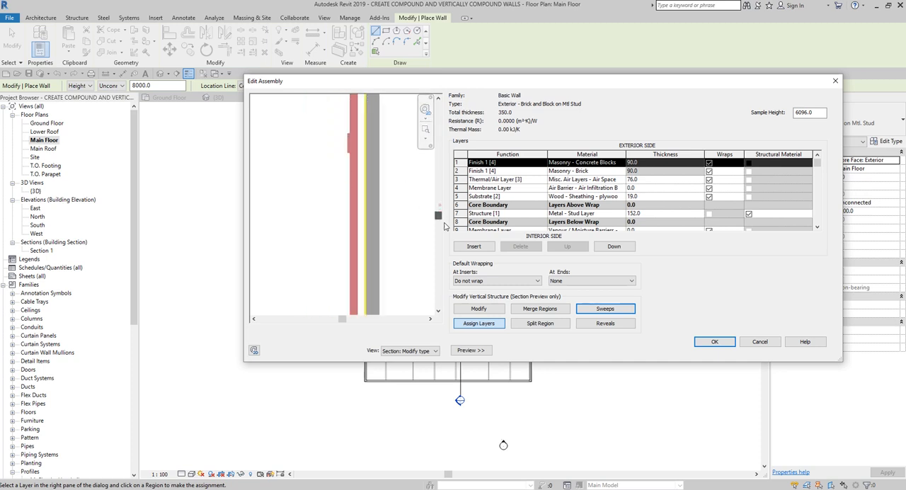
drag(438, 205, 439, 308)
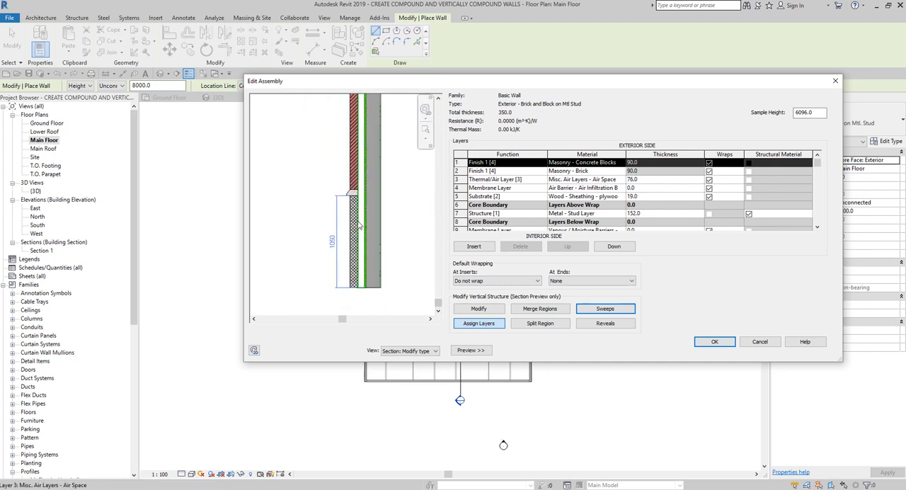
scroll(361, 218, up, 2)
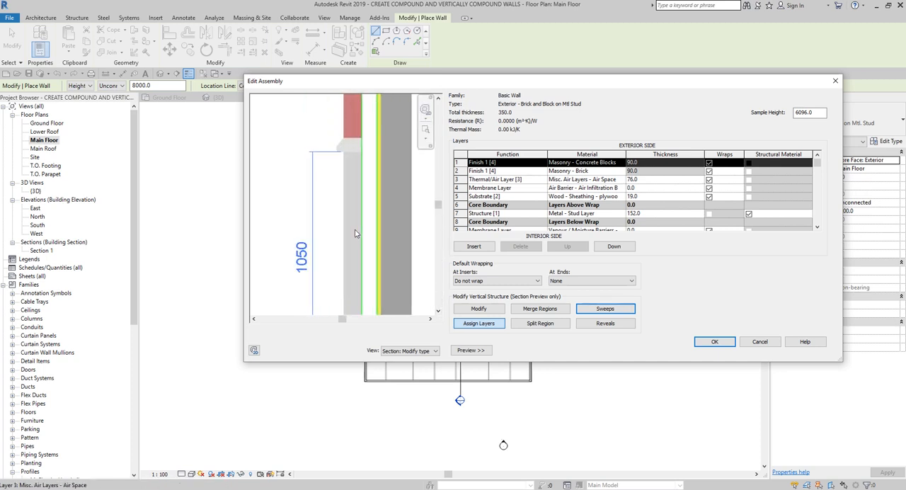
scroll(367, 218, down, 2)
scroll(368, 218, down, 3)
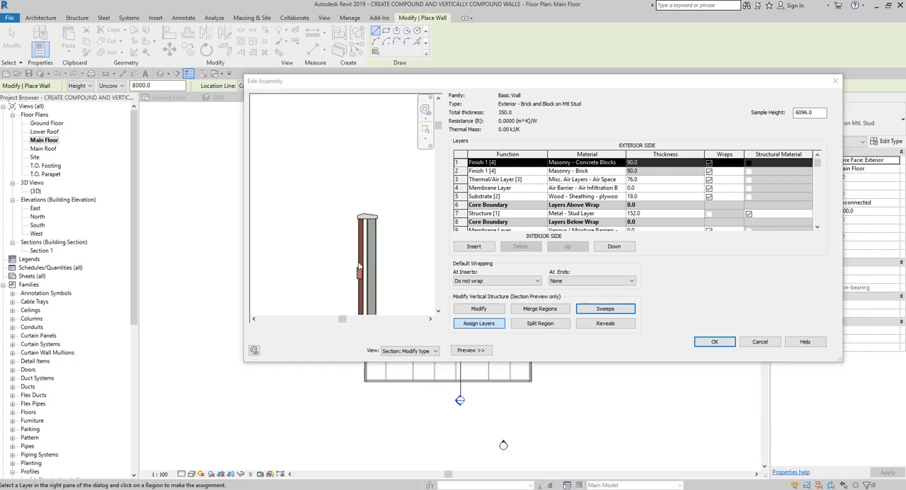
drag(438, 128, 440, 157)
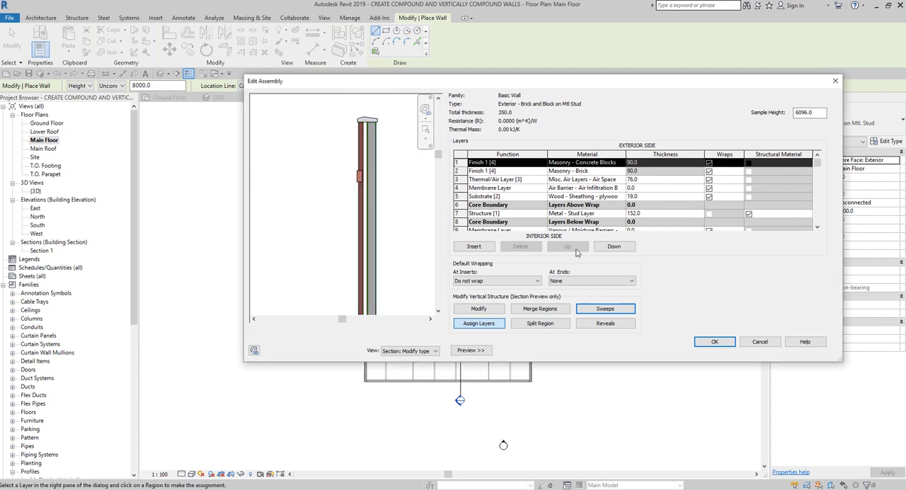
Step: Open the reveals settings and add an M_Reveal-Brick Course : 1 Brick reveal at a distance of 2700 from the base
click(615, 325)
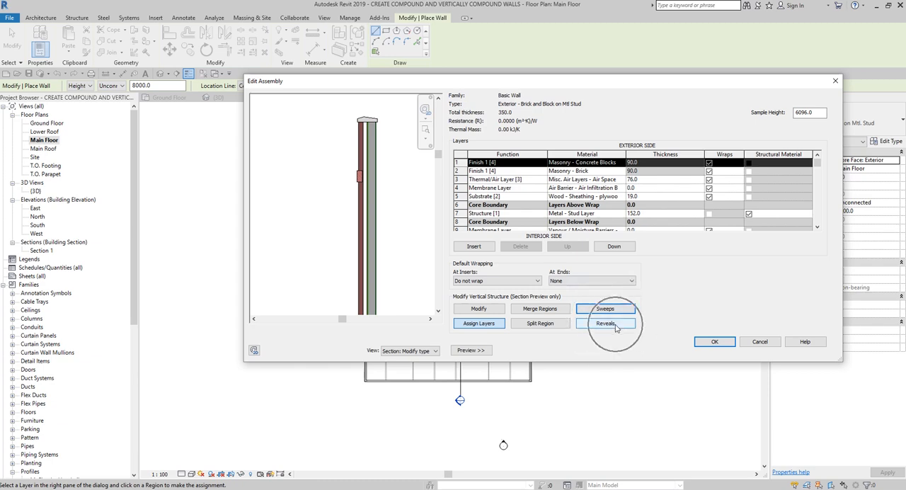
click(615, 325)
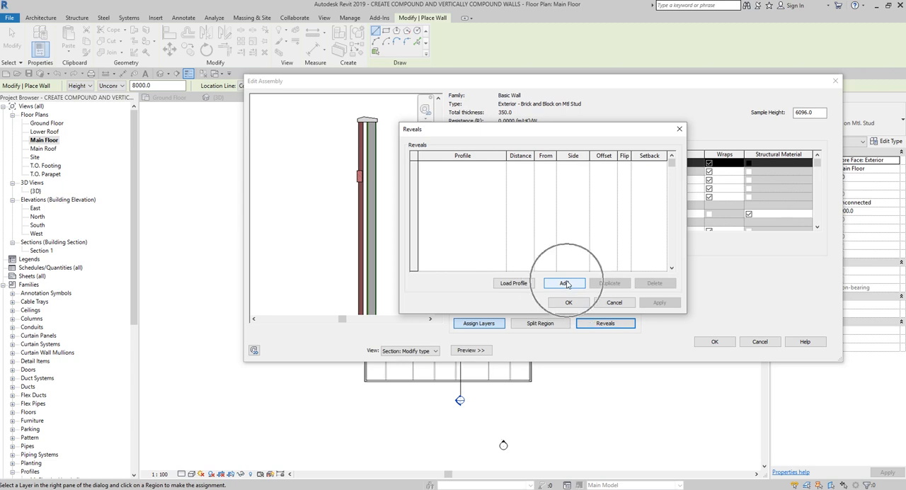
click(565, 284)
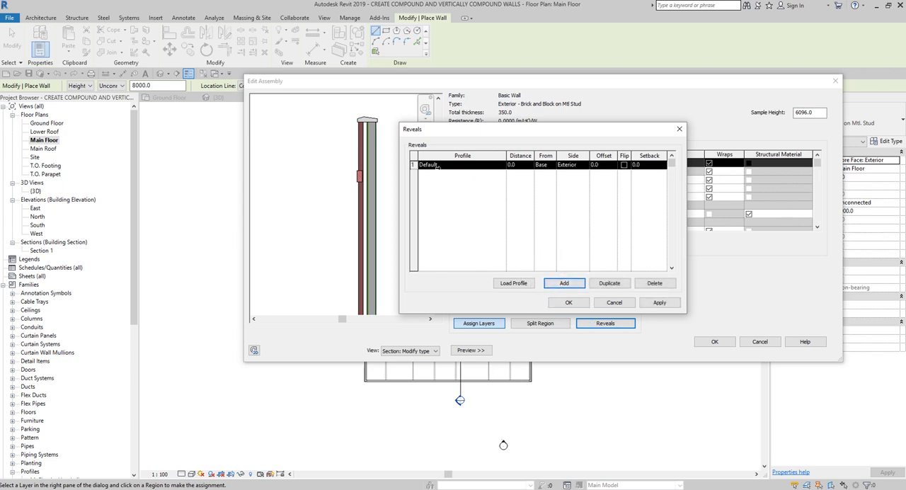
click(464, 165)
click(501, 165)
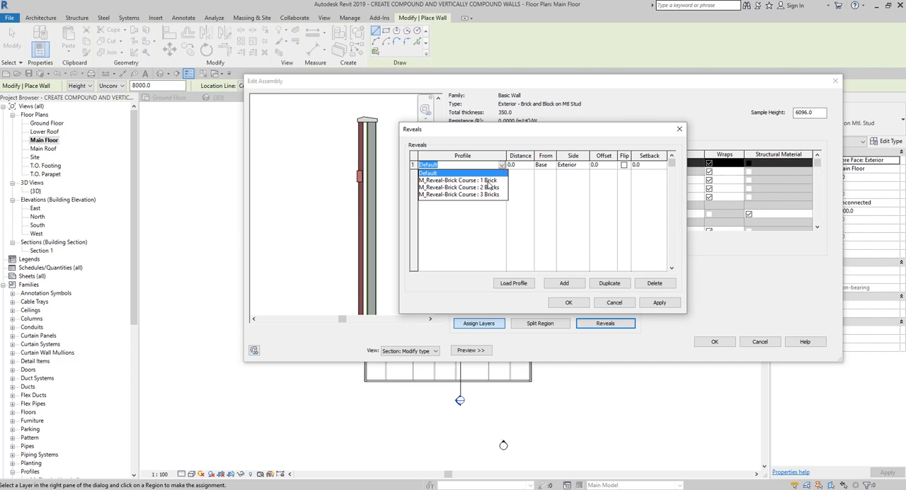
click(487, 181)
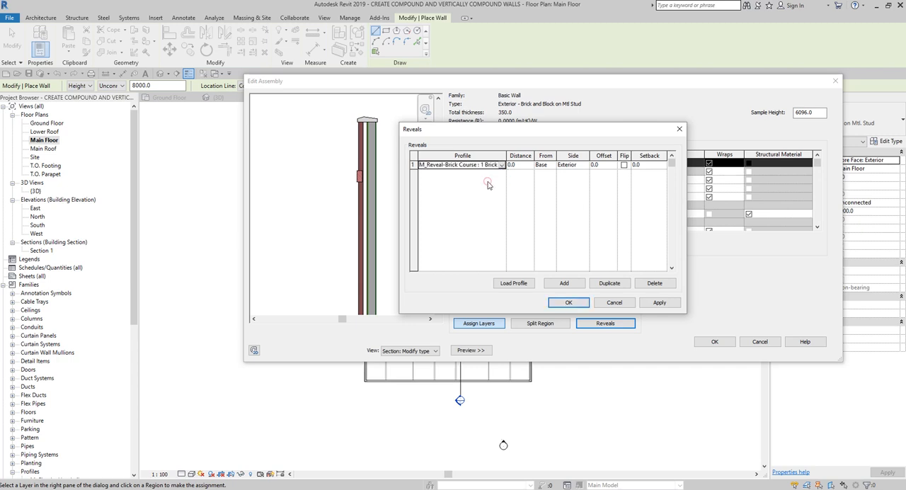
click(522, 165)
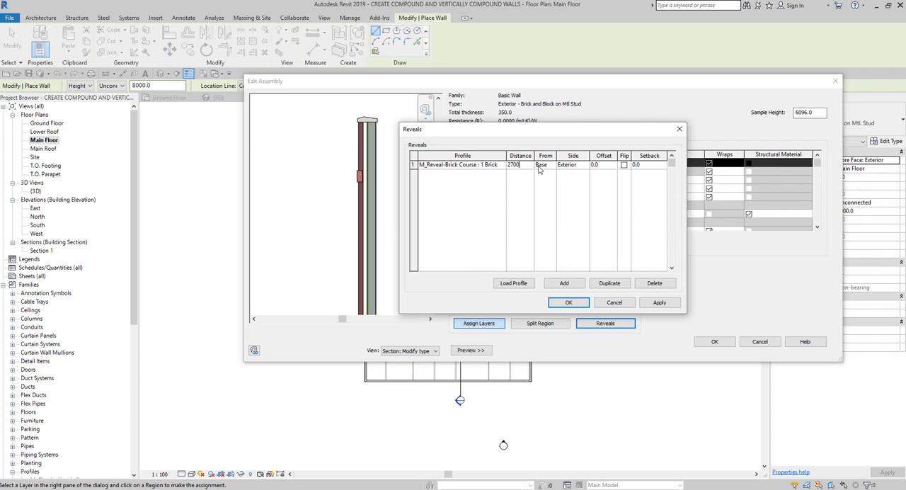
Step: Add a second M_Reveal-Brick Course : 1 Brick reveal at a distance of 3300 from the base
click(563, 283)
click(519, 165)
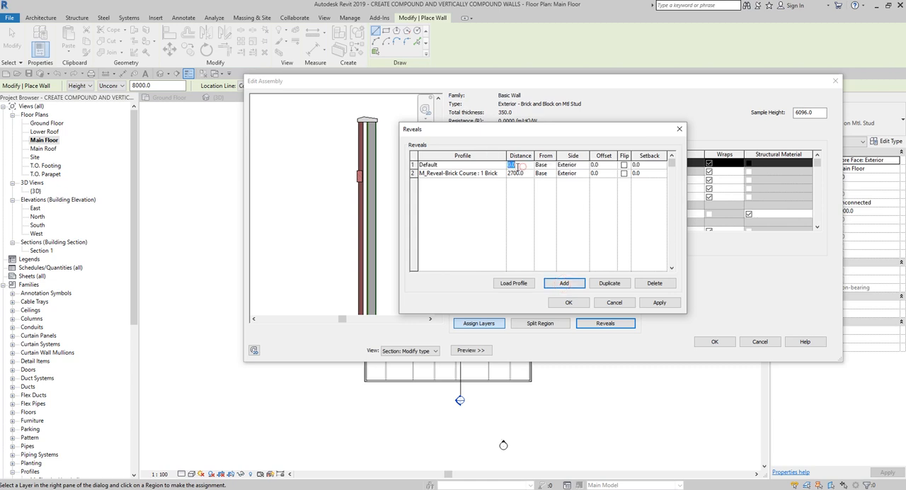
click(503, 167)
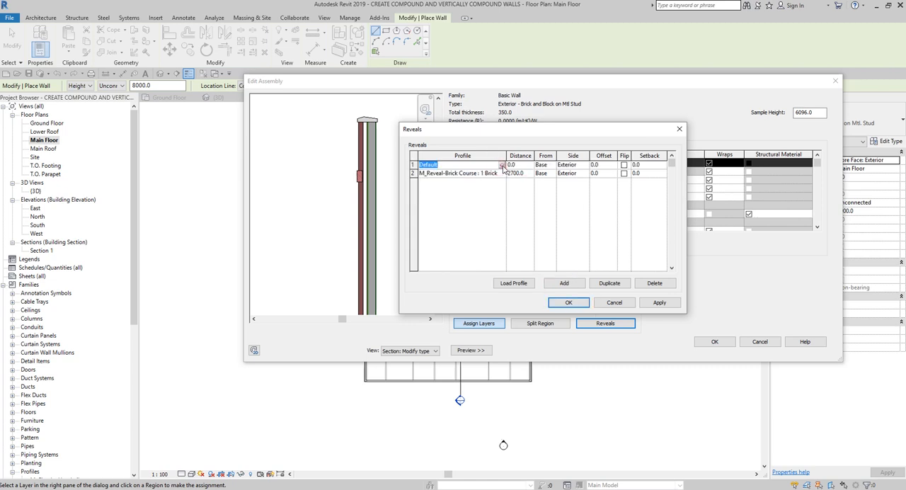
click(503, 167)
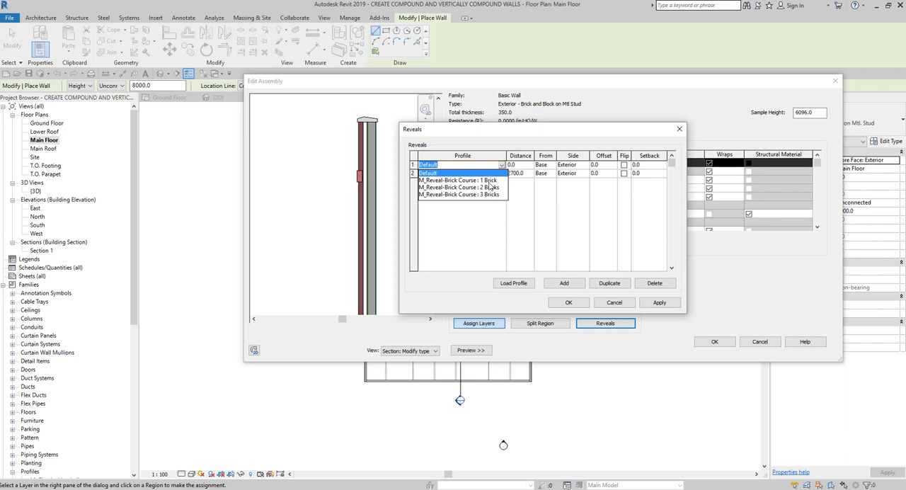
click(488, 180)
click(517, 164)
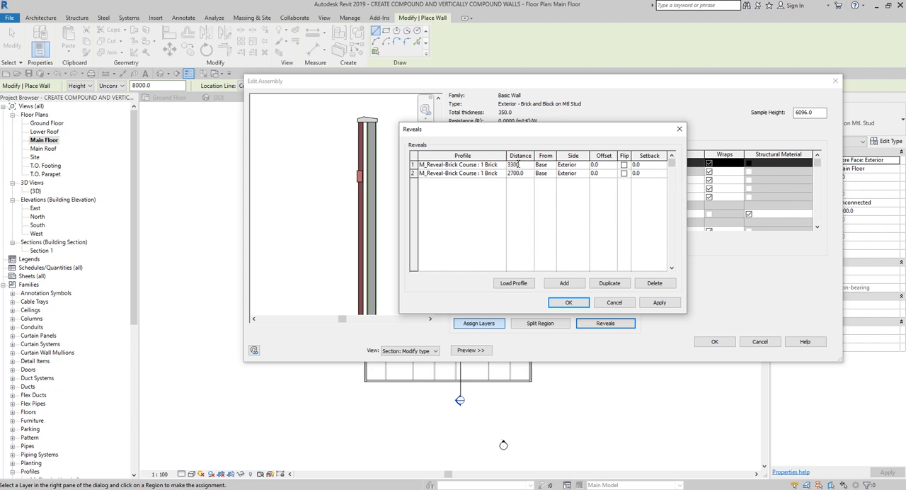
Step: Add a third M_Reveal-Brick Course : 1 Brick reveal at a distance of 3900 from the base and apply the reveals
click(559, 283)
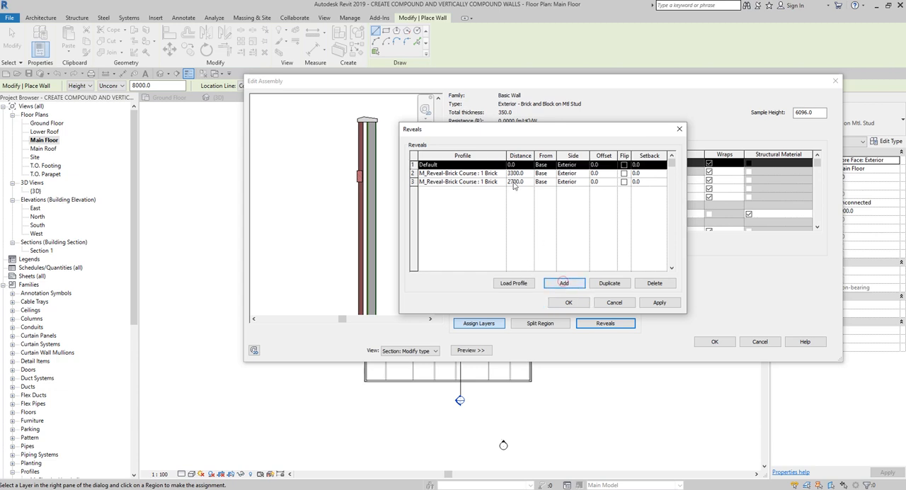
click(502, 164)
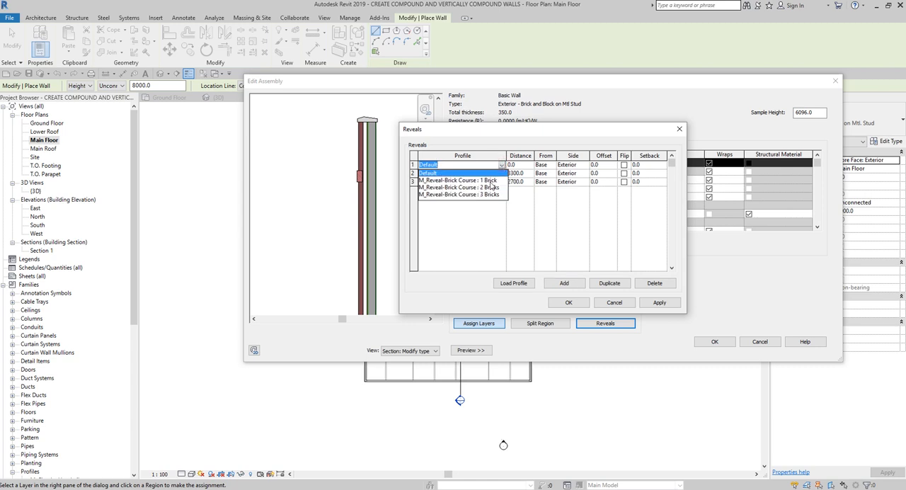
click(492, 181)
click(515, 165)
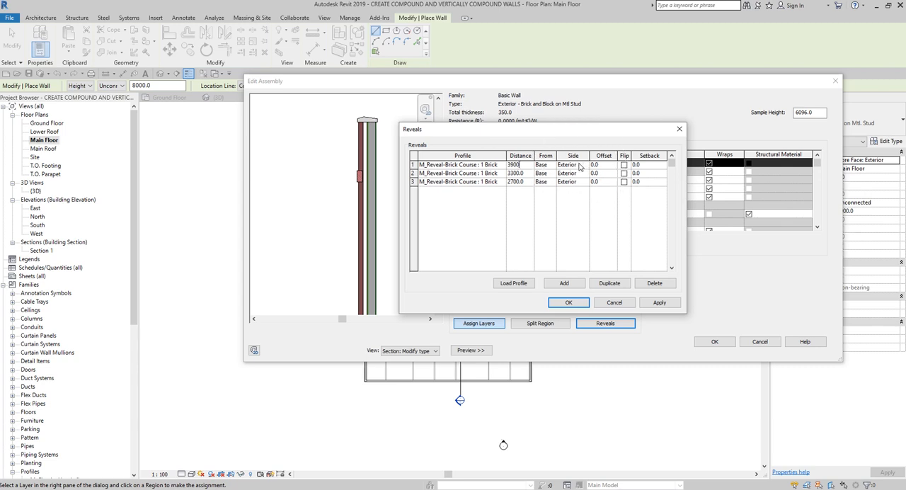
key(ctrl)
key(ctrl)
click(657, 304)
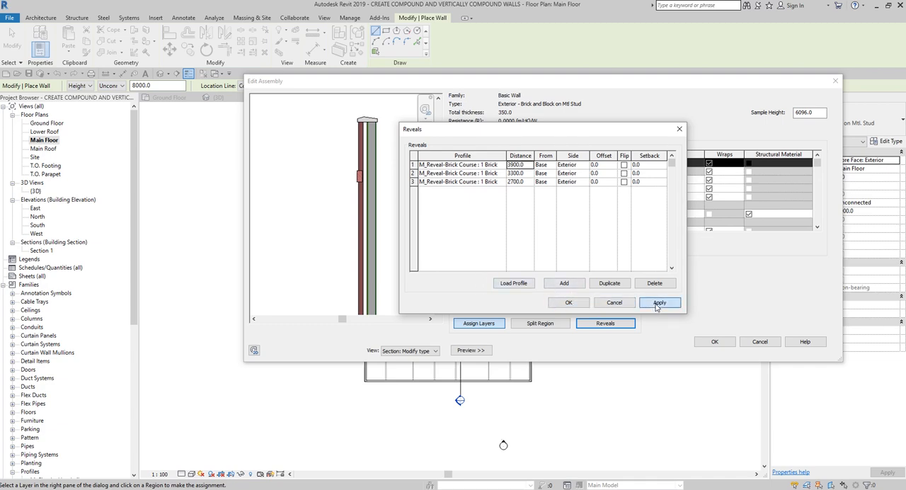
Step: Accept the three brick course reveals and save the assembly and type properties of Exterior - Brick and Block on Mtl Stud
key(ctrl)
click(564, 303)
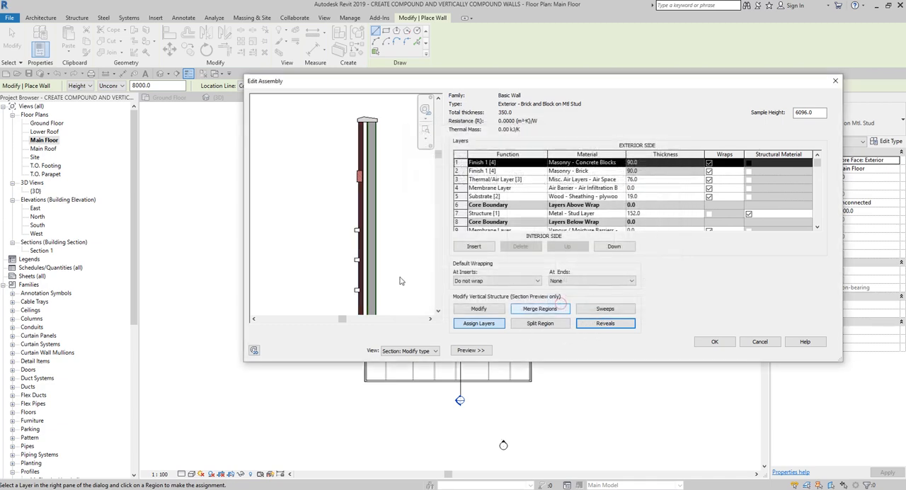
scroll(311, 253, up, 2)
scroll(373, 267, up, 3)
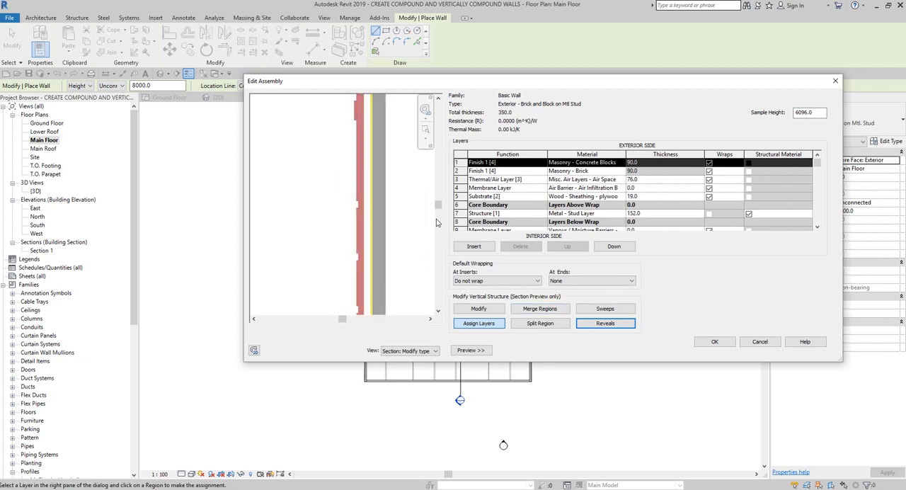
key(ctrl)
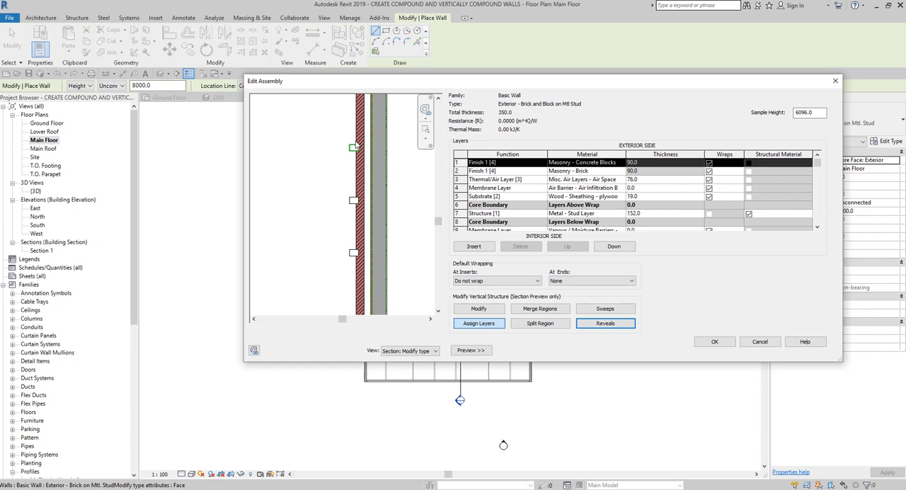
click(715, 342)
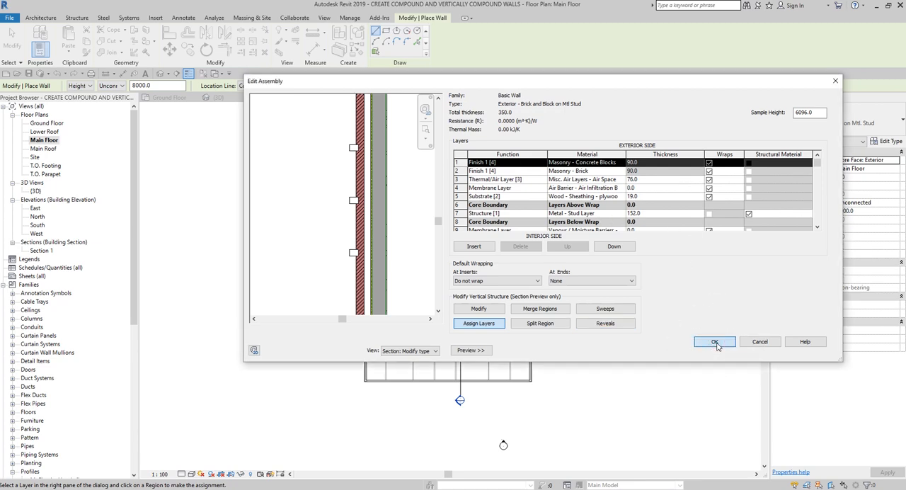
click(715, 342)
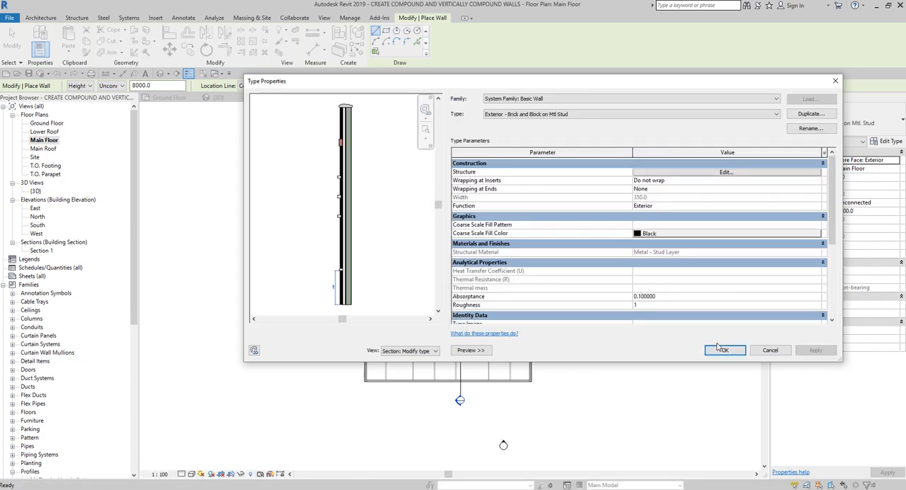
click(724, 351)
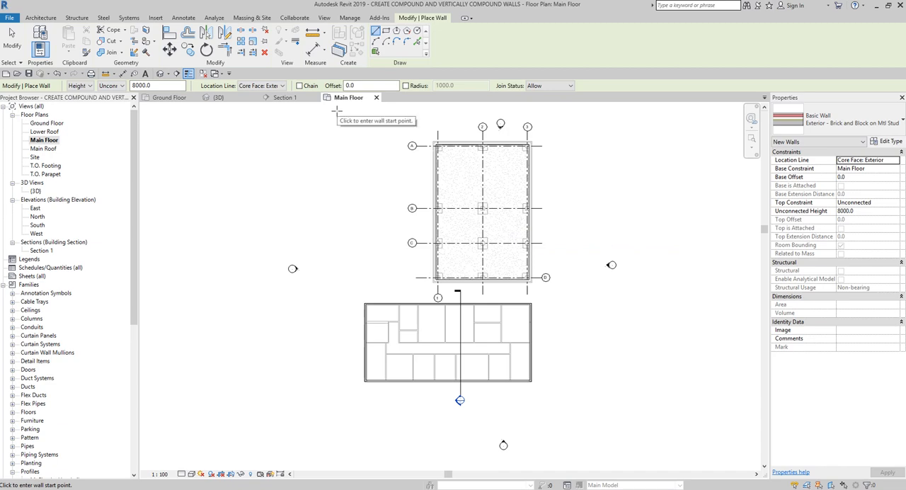
Step: Set the new walls' height up to T.O. Parapet and their location line to Wall Centerline
click(280, 86)
click(276, 84)
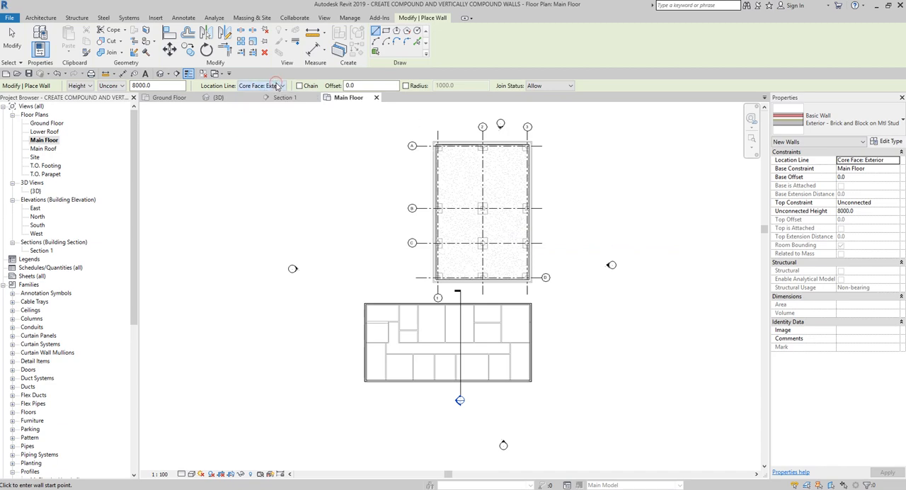
click(122, 85)
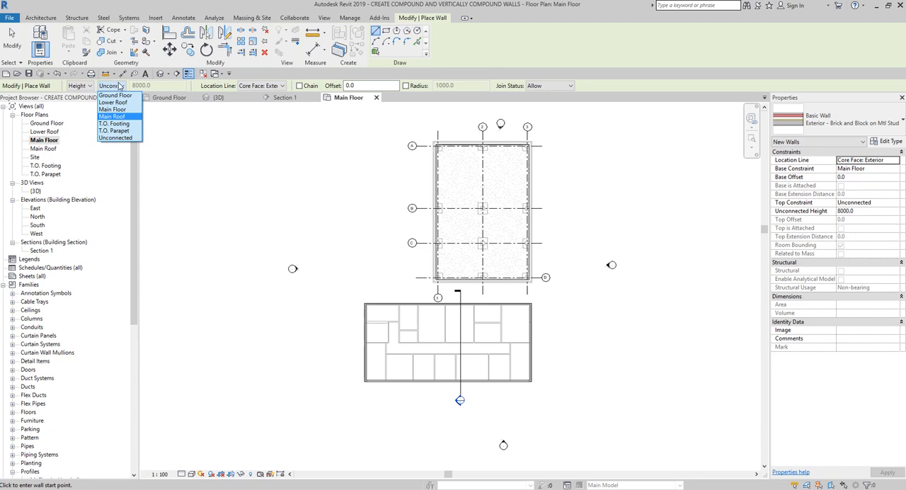
click(117, 130)
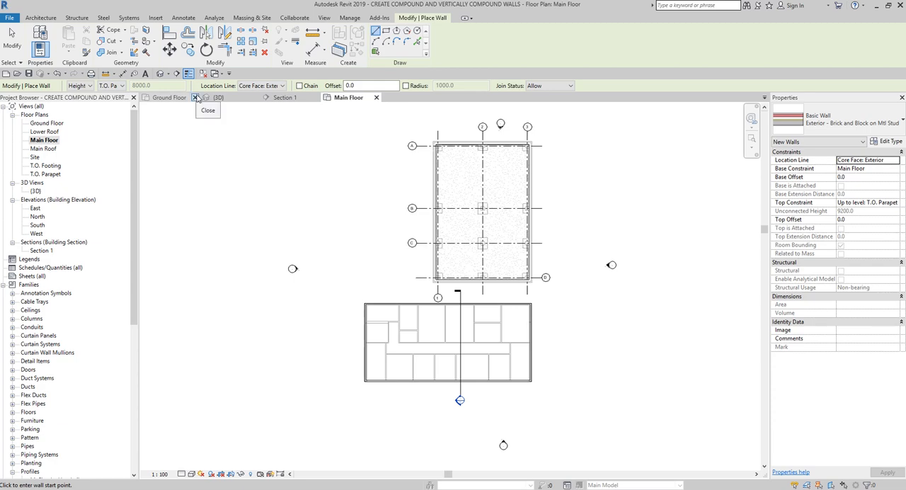
click(273, 85)
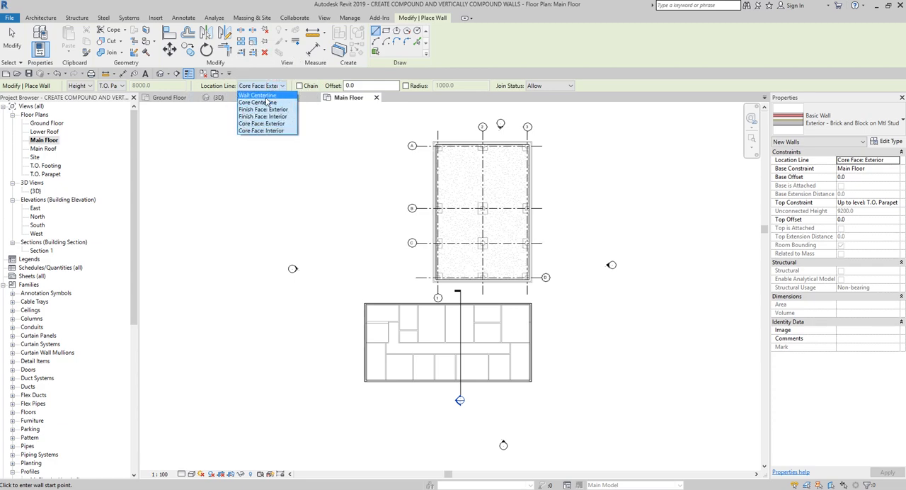
click(266, 97)
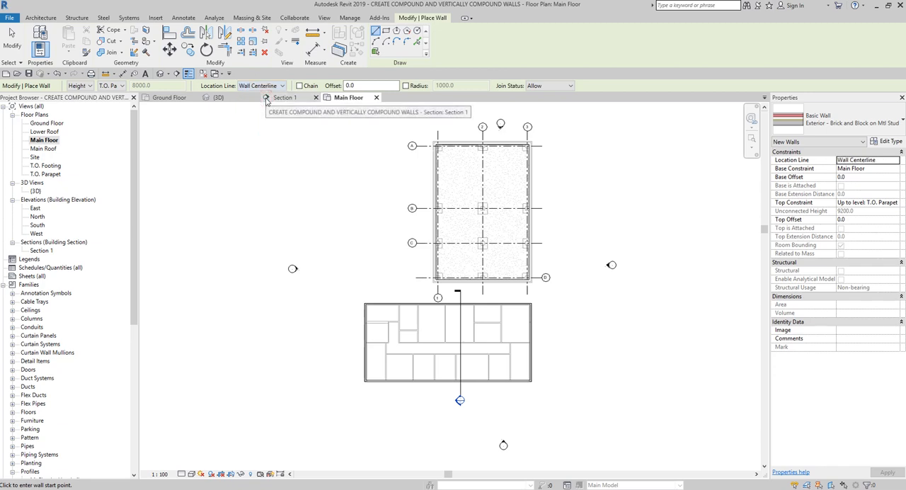
Step: Draw a rectangle of Exterior - Brick and Block on Mtl Stud walls between the Footing 2 wall endpoints outside grid intersections A-1 and D-3
click(386, 31)
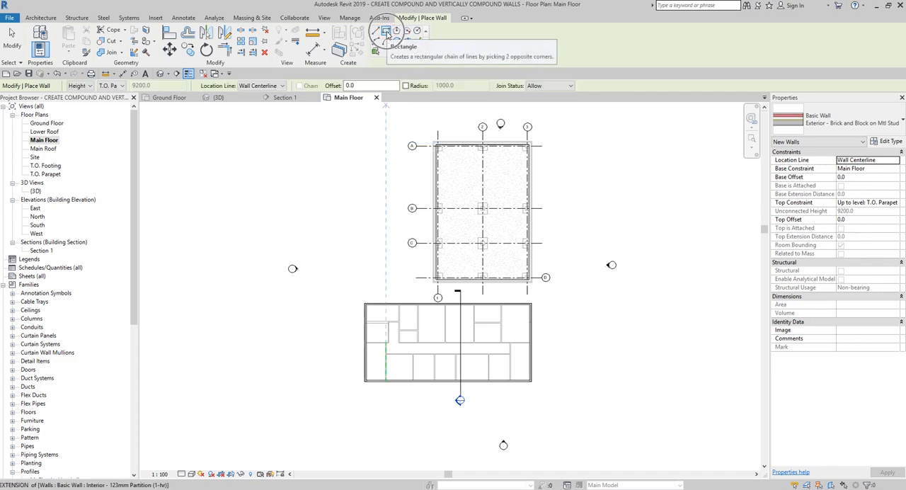
scroll(433, 141, up, 3)
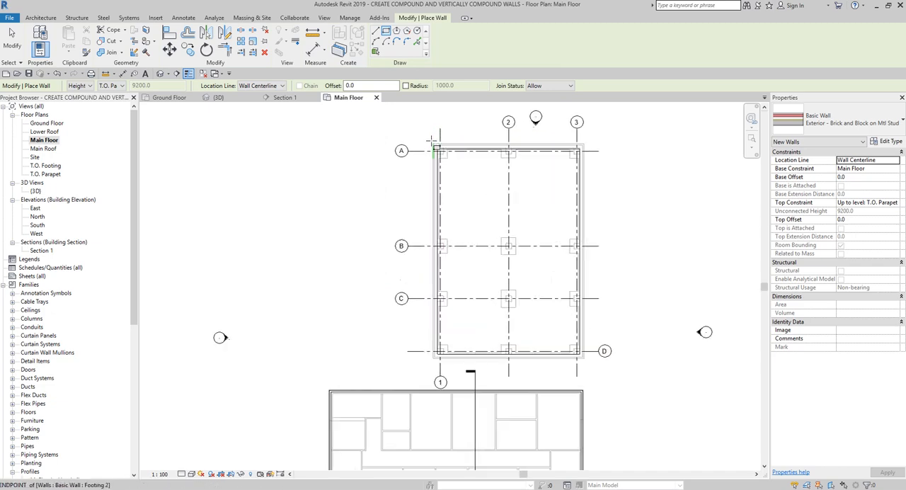
scroll(434, 145, up, 3)
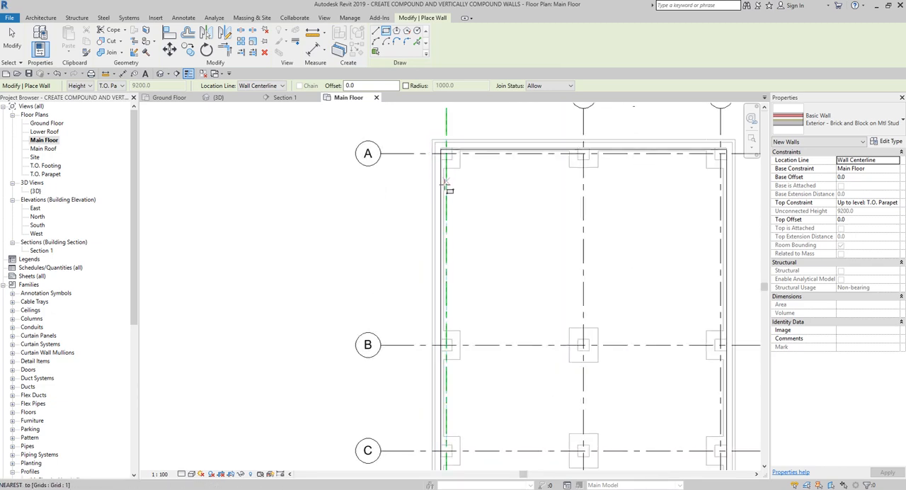
middle_drag(447, 186, 392, 238)
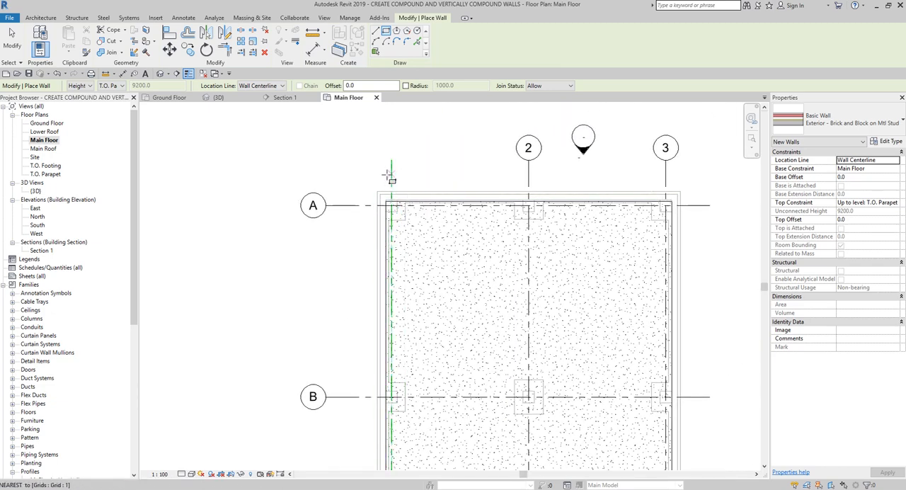
scroll(392, 185, up, 2)
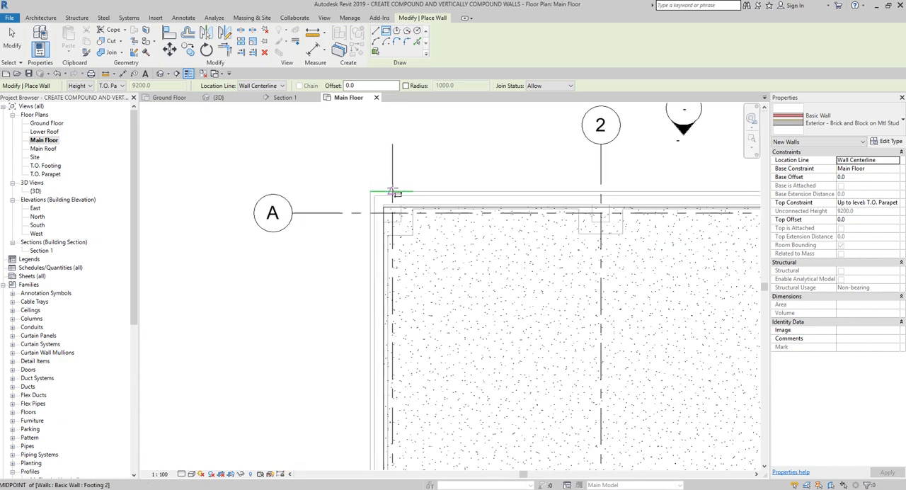
scroll(393, 193, up, 1)
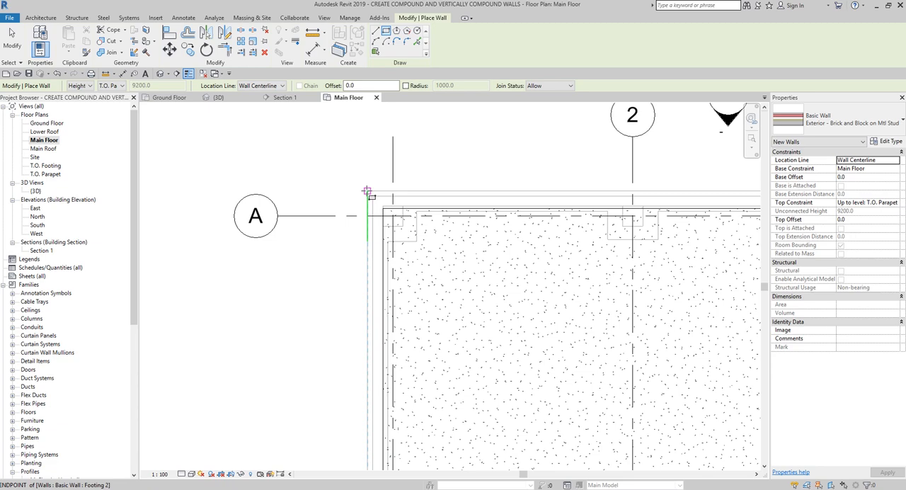
key(ctrl)
click(367, 190)
scroll(530, 397, down, 1)
middle_drag(536, 405, 411, 165)
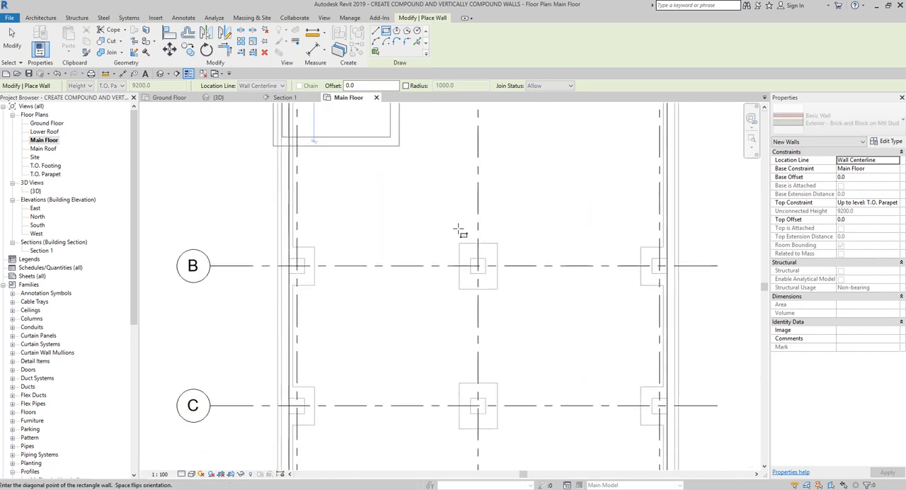
scroll(458, 230, down, 3)
scroll(544, 350, up, 5)
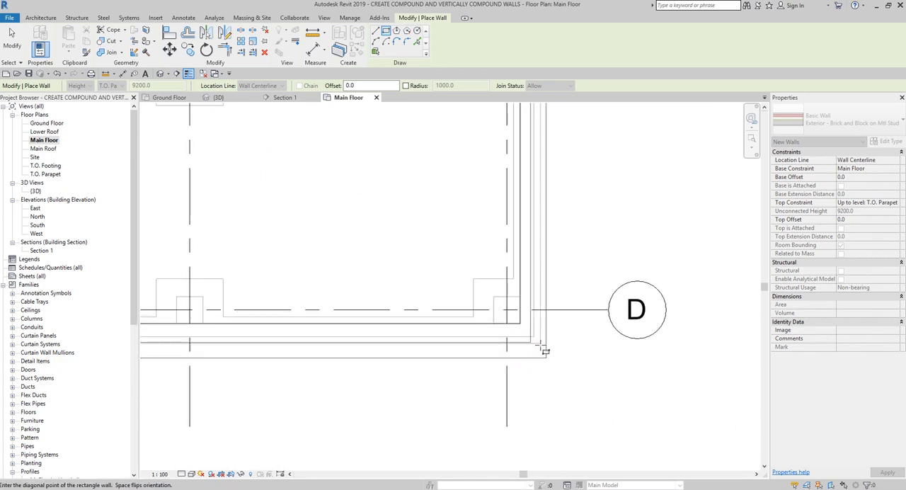
key(ctrl)
key(ctrl)
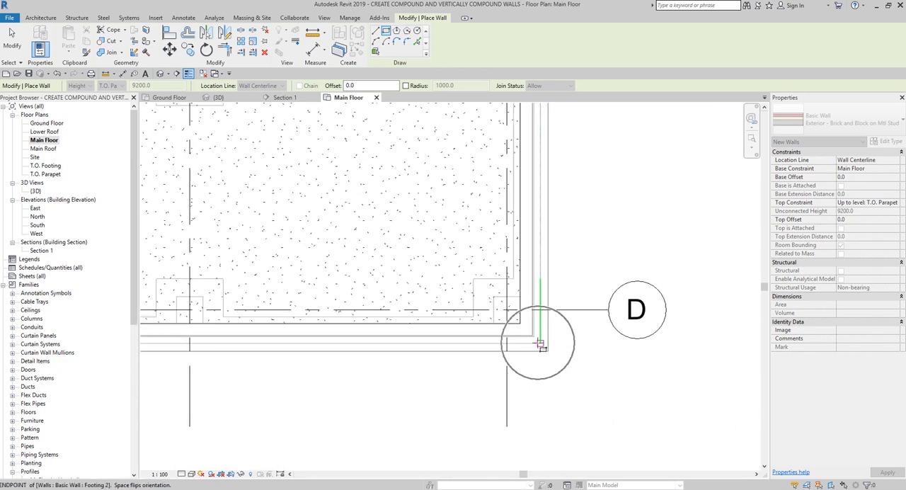
click(540, 344)
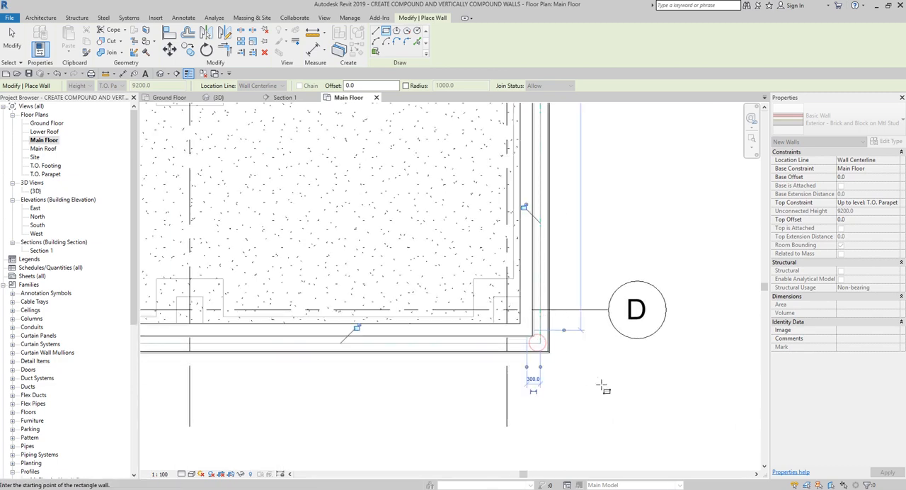
click(12, 33)
Step: Examine the new brick and block walls' parapet cap, sweeps and reveals in the 3D view, ending with the home view of both buildings
scroll(600, 253, down, 2)
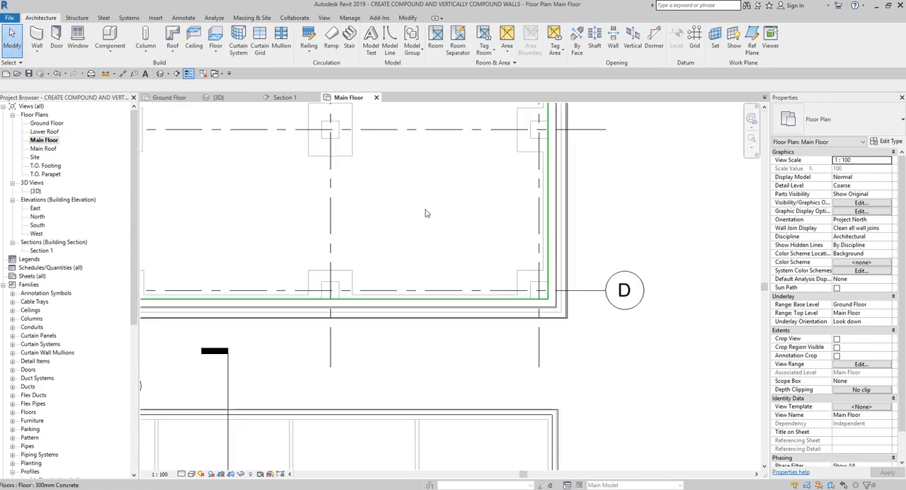
click(160, 73)
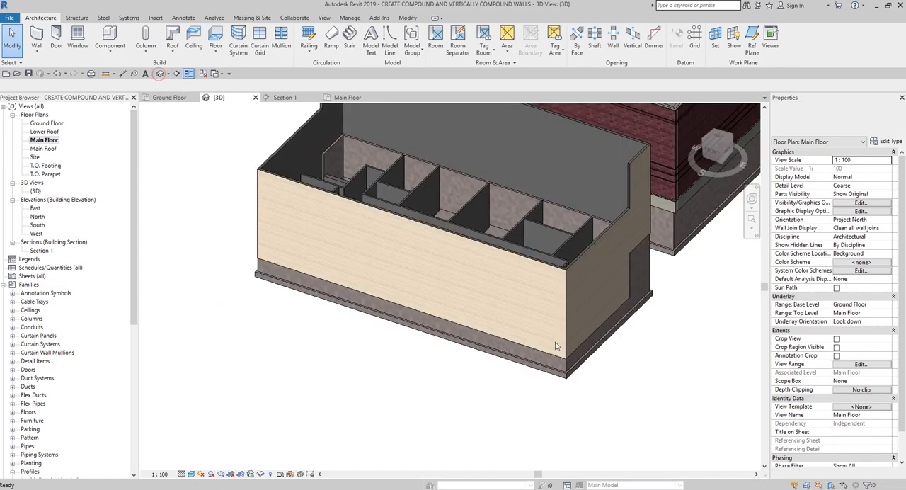
shift+middle_drag(555, 346, 348, 402)
scroll(559, 351, up, 3)
click(582, 368)
scroll(453, 385, up, 3)
scroll(496, 290, down, 2)
shift+middle_drag(586, 254, 607, 249)
click(609, 213)
scroll(520, 169, up, 3)
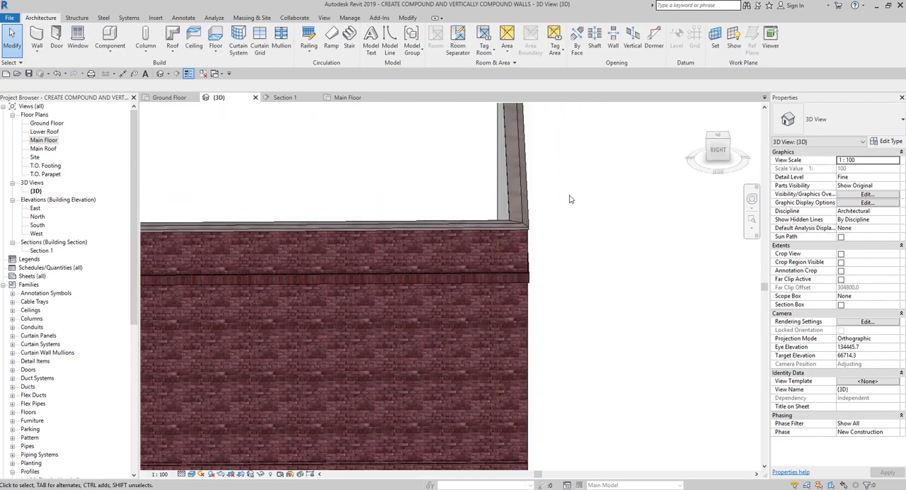
shift+middle_drag(571, 199, 546, 154)
scroll(534, 291, down, 2)
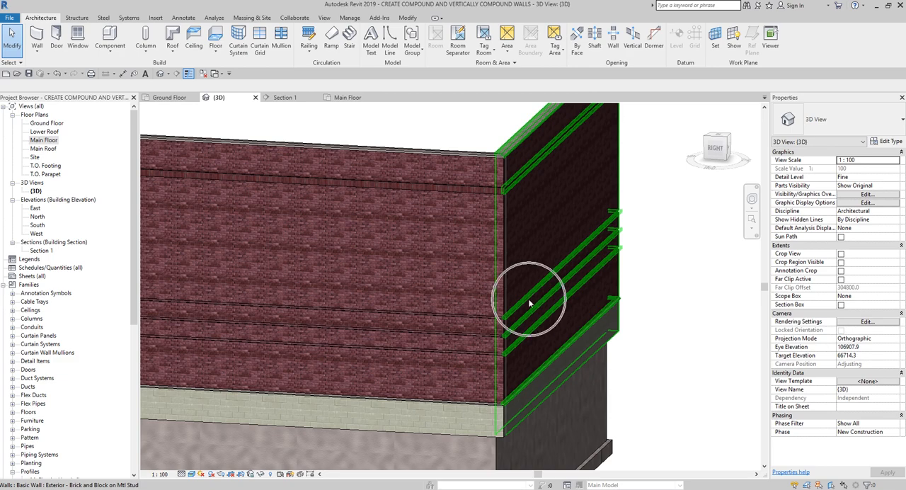
scroll(531, 319, down, 5)
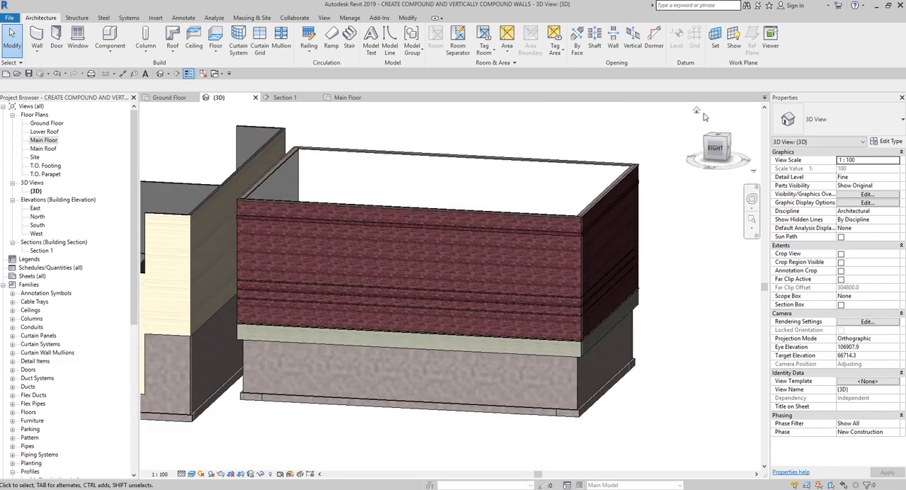
click(696, 112)
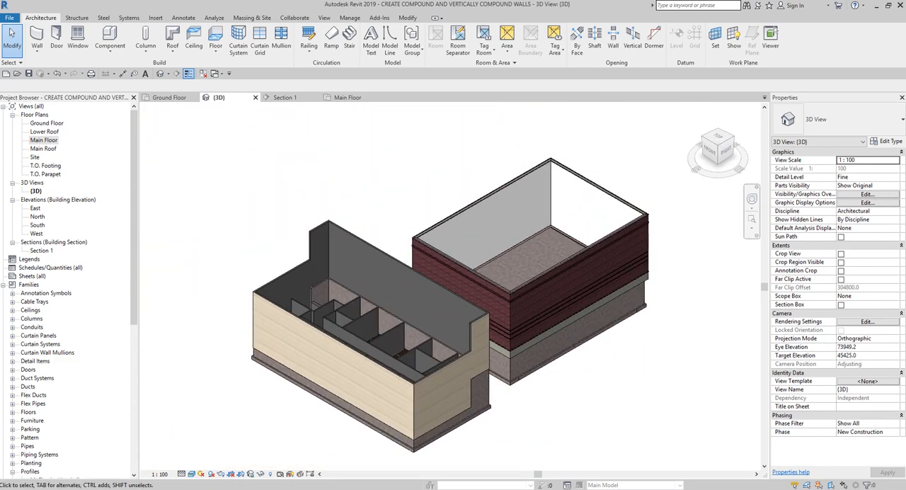